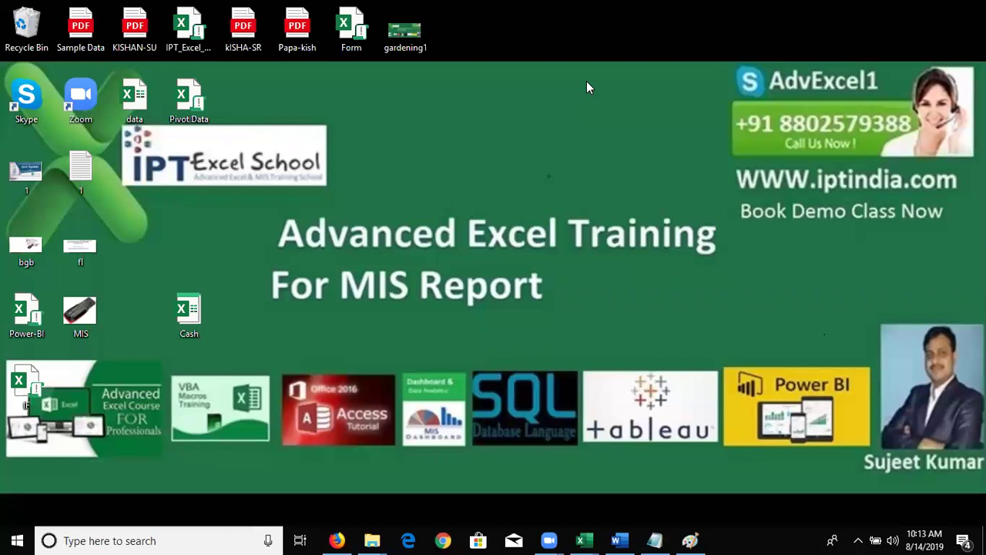
- Show taskbar previews of the open workbooks Test, Book1, Book2 and Pivot Data
left_click(593, 536)
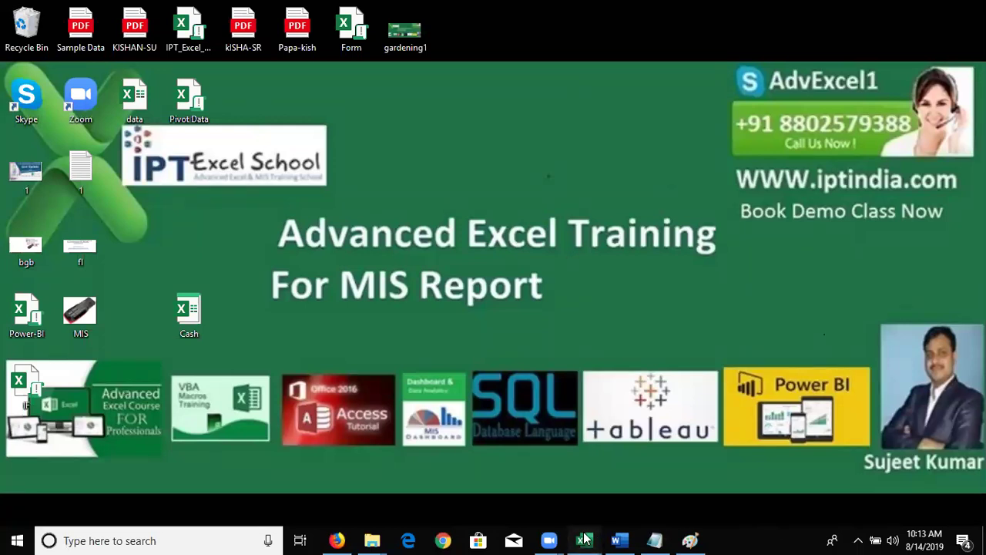
- Open Book2, look over its Home and Insert tabs, then list the open workbooks again
left_click(605, 486)
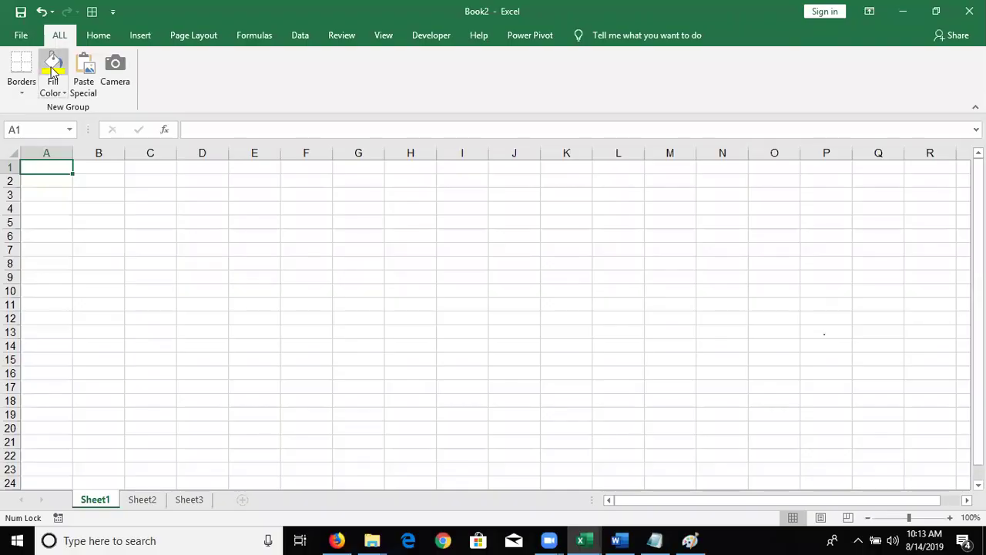
left_click(98, 37)
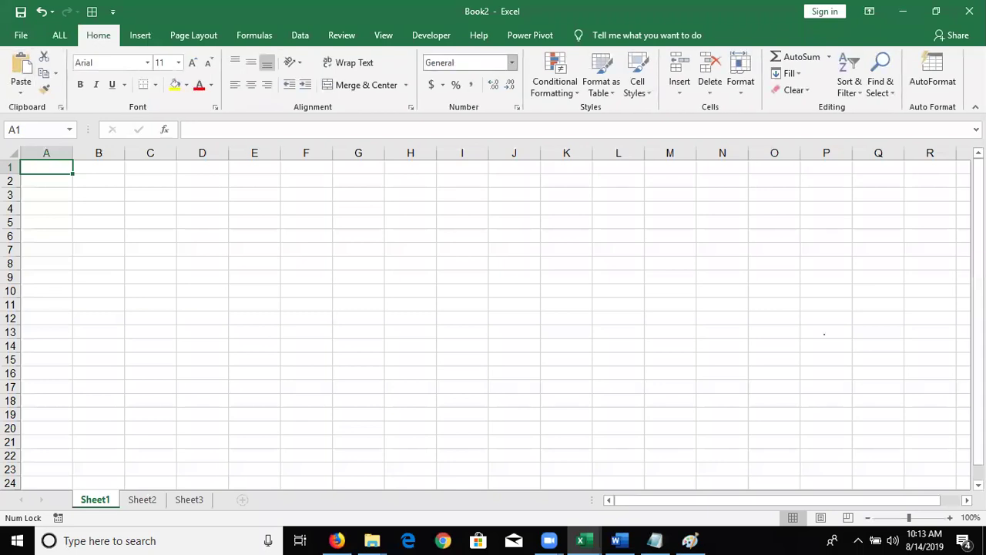
left_click(135, 35)
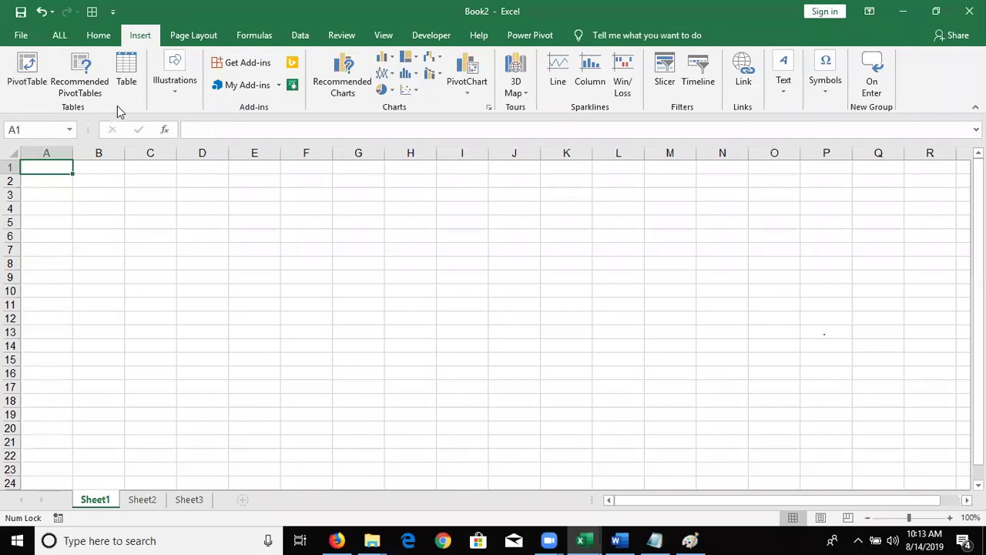
left_click(580, 540)
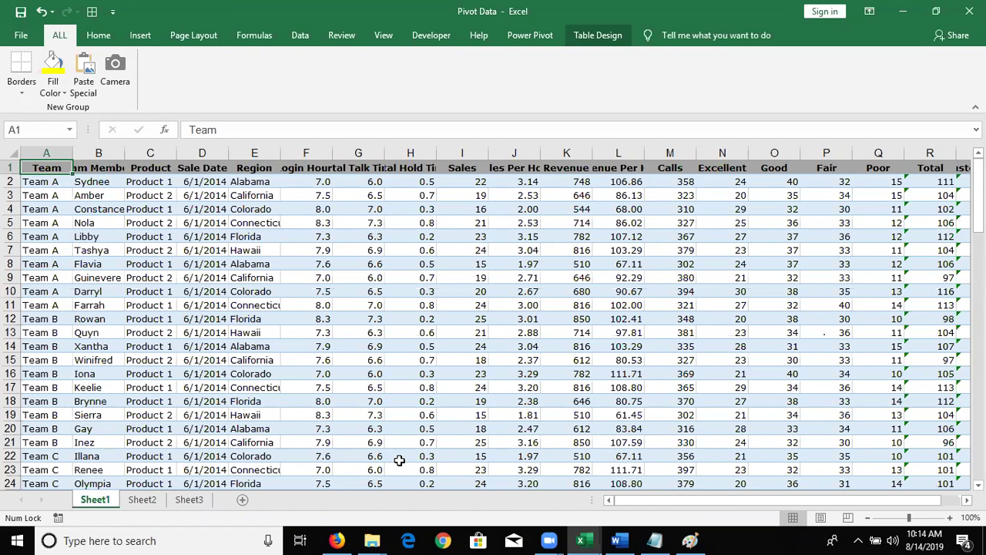
- Select Sheet1's table from the Team header to S103, copy it, and go to Sheet2
key("Right")
key("Right")
key("Right")
key("Right")
key("Right")
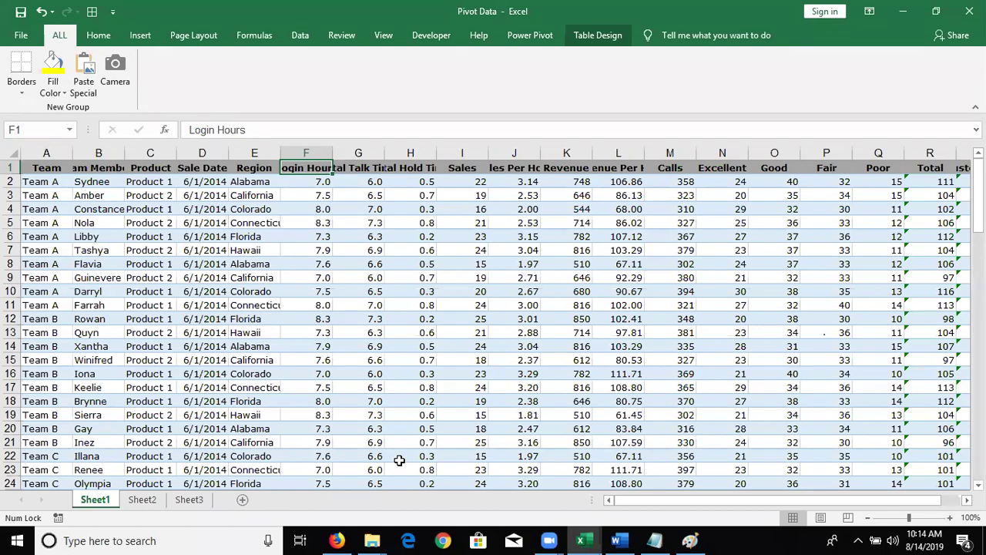
key("Left")
key("Left")
key("Left")
key("Left")
key("Left")
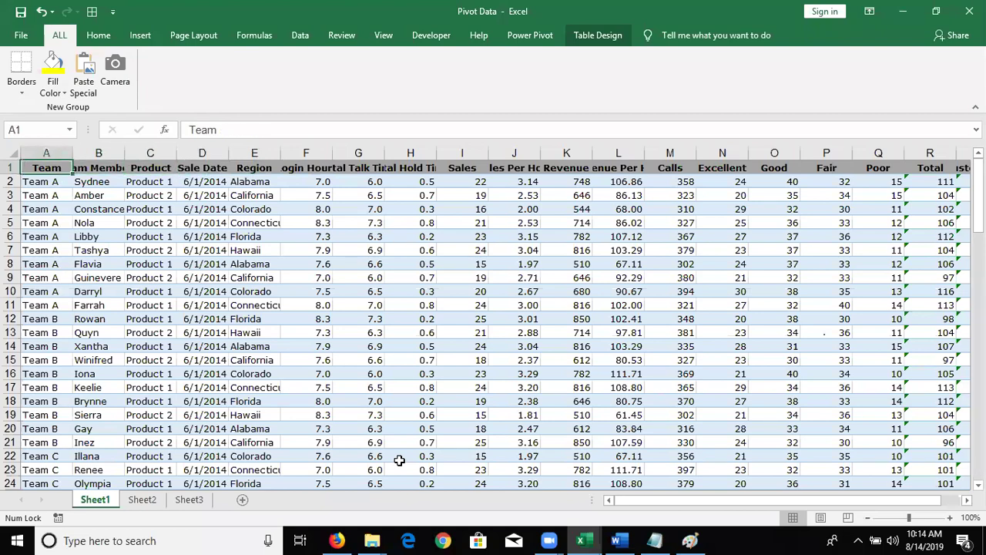
key("ctrl+shift+Right")
key("ctrl+shift+Down")
key("ctrl+c")
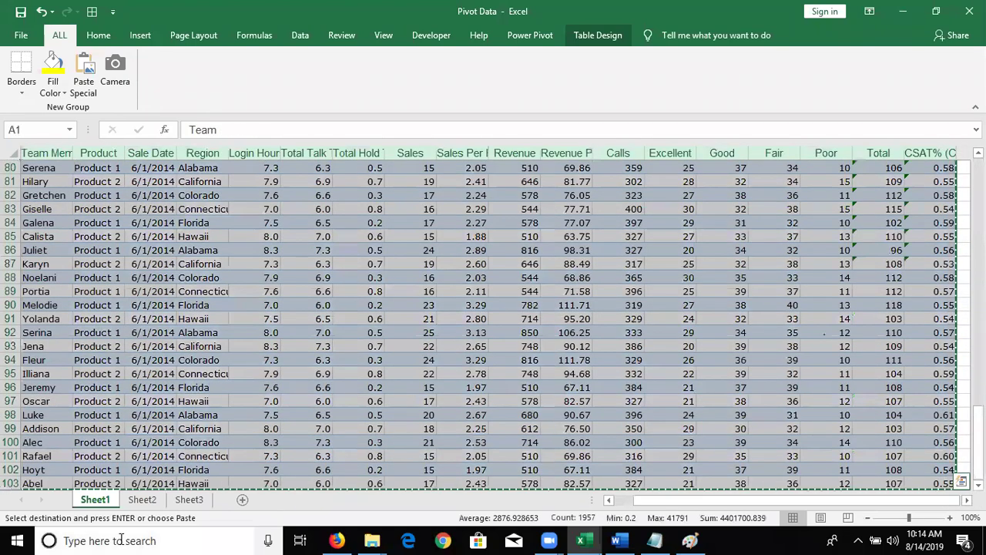
left_click(142, 499)
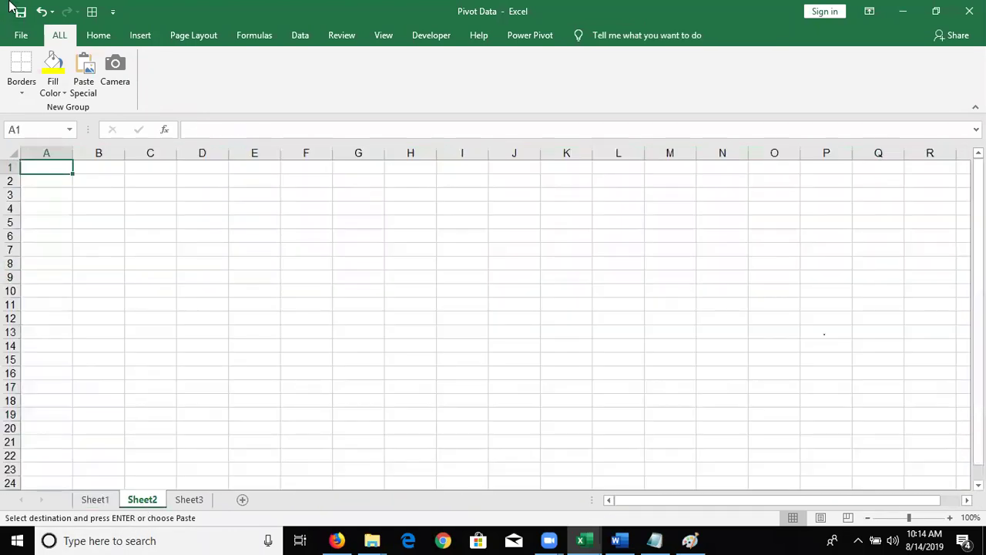
- Paste the copied table on Sheet2 as values, then paste Sheet1's formats over it
left_click(98, 36)
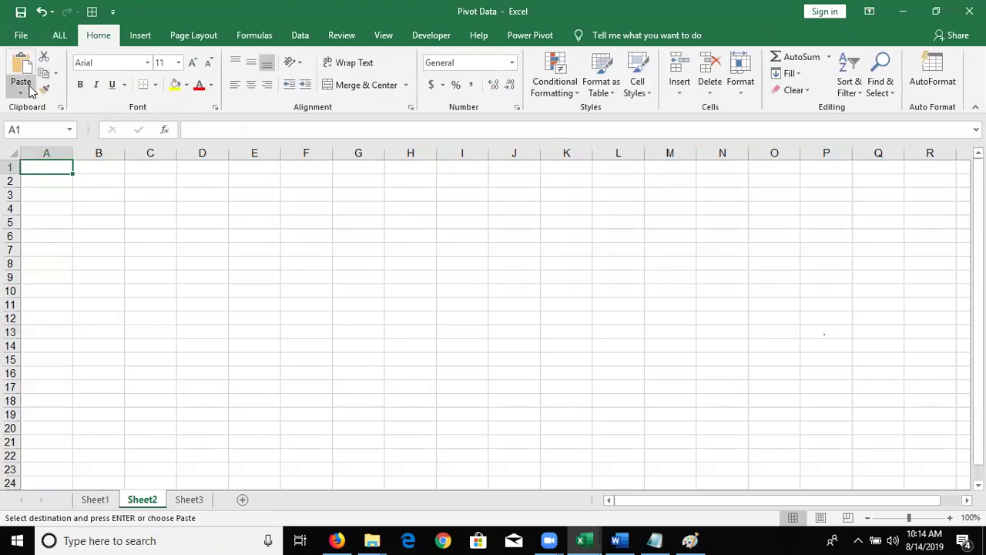
left_click(24, 90)
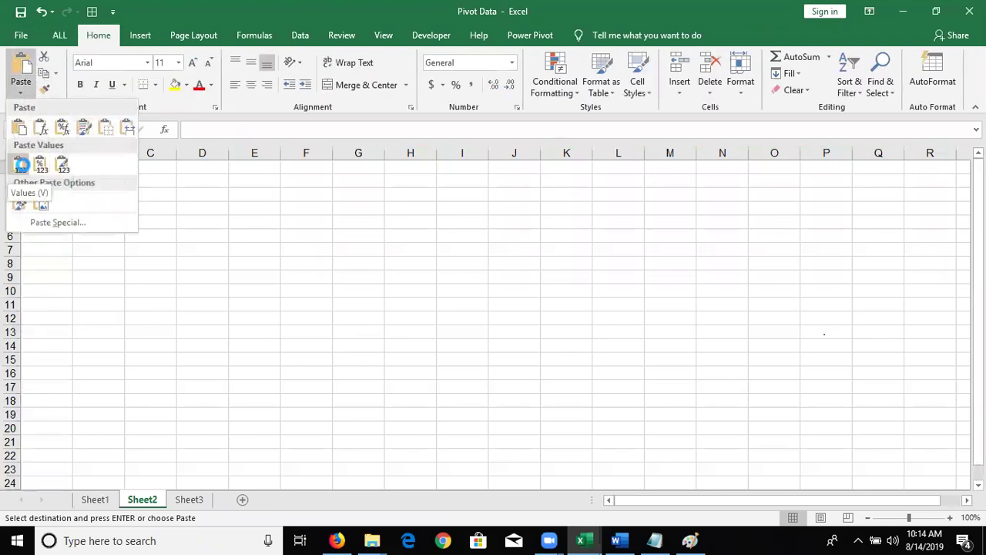
left_click(21, 164)
right_click(44, 177)
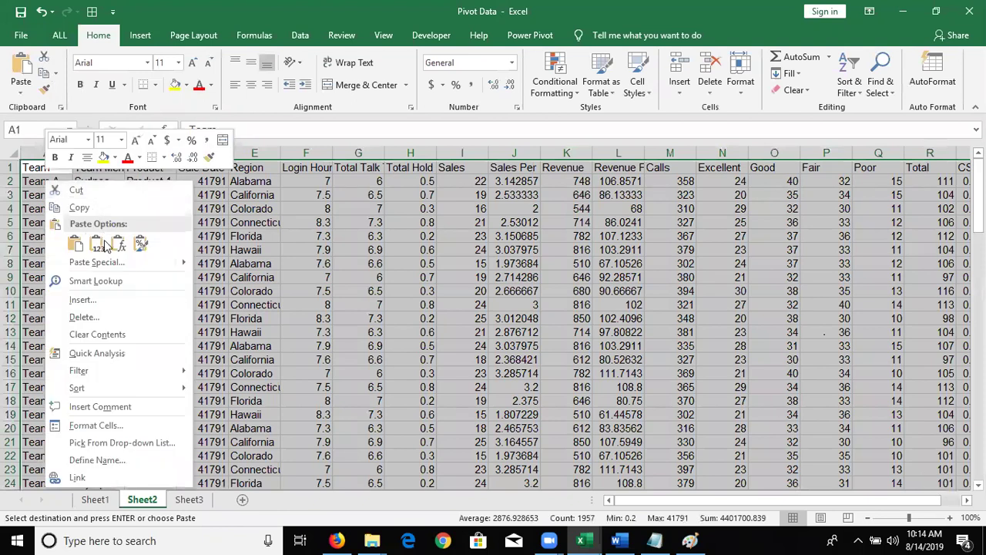
left_click(97, 262)
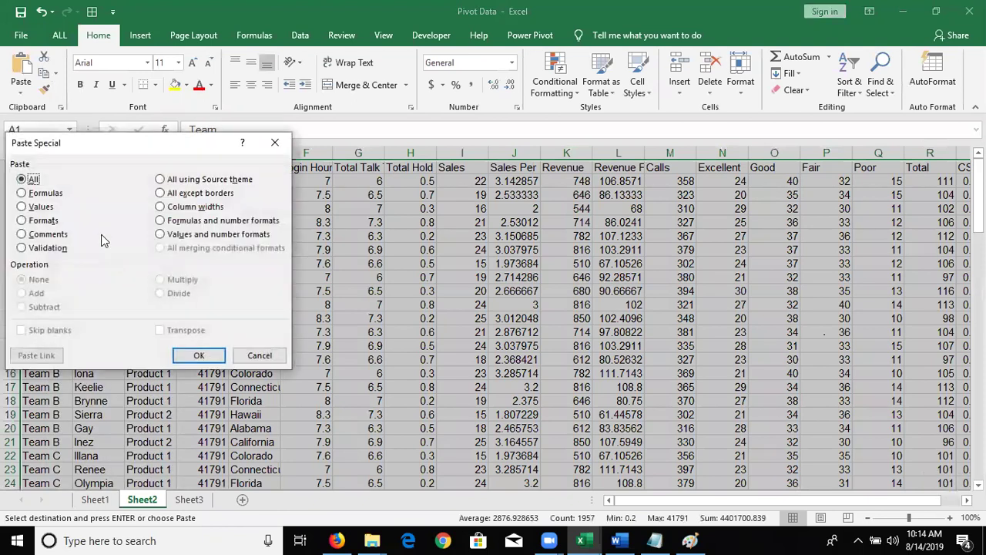
left_click(47, 221)
left_click(199, 354)
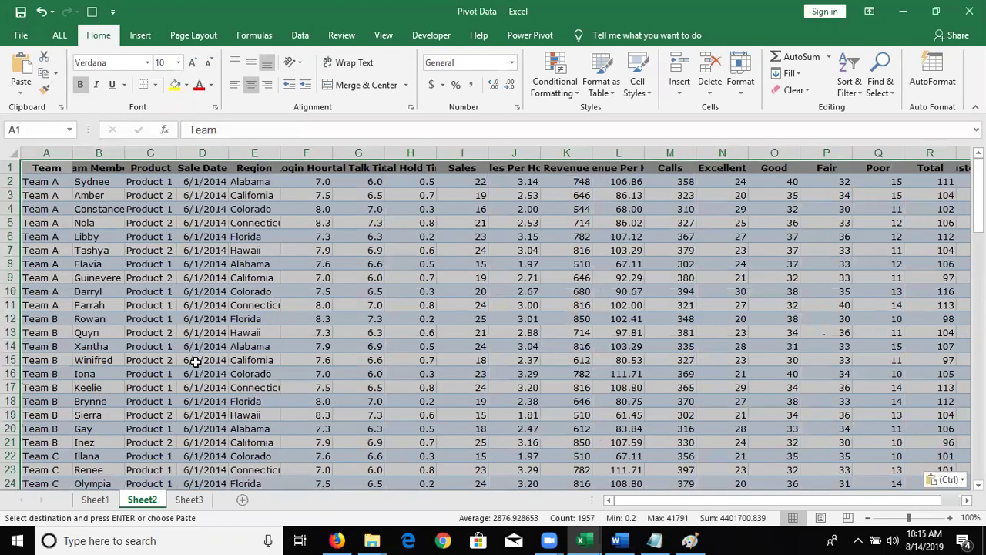
key("ctrl+Home")
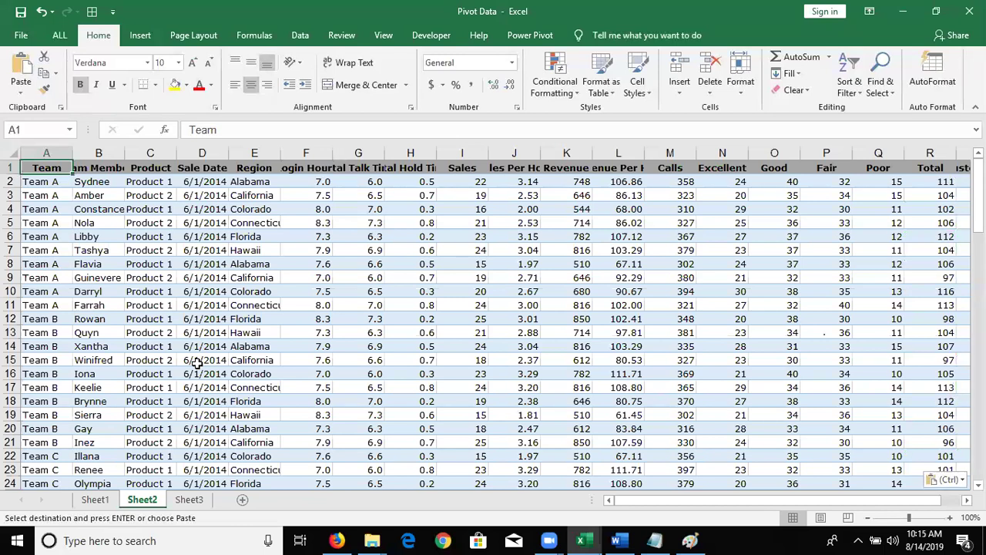
key("Down")
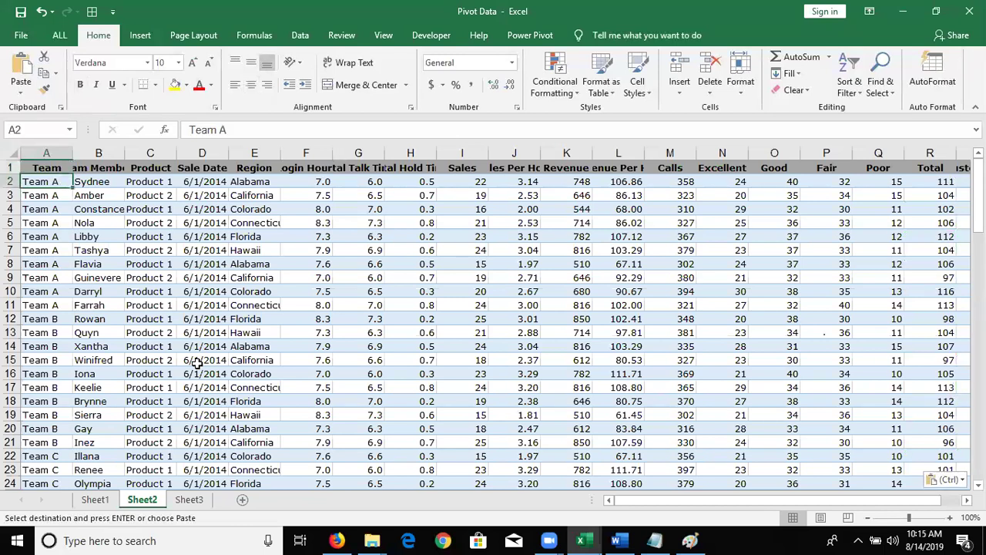
key("Up")
key("Down")
key("Right")
key("Up")
key("Down")
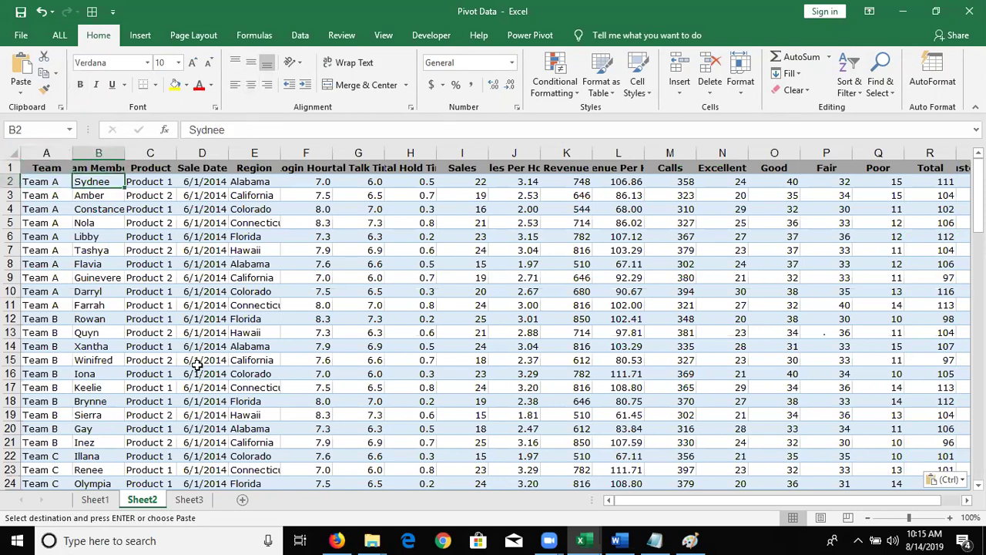
key("Right")
key("Up")
key("Down")
key("Right")
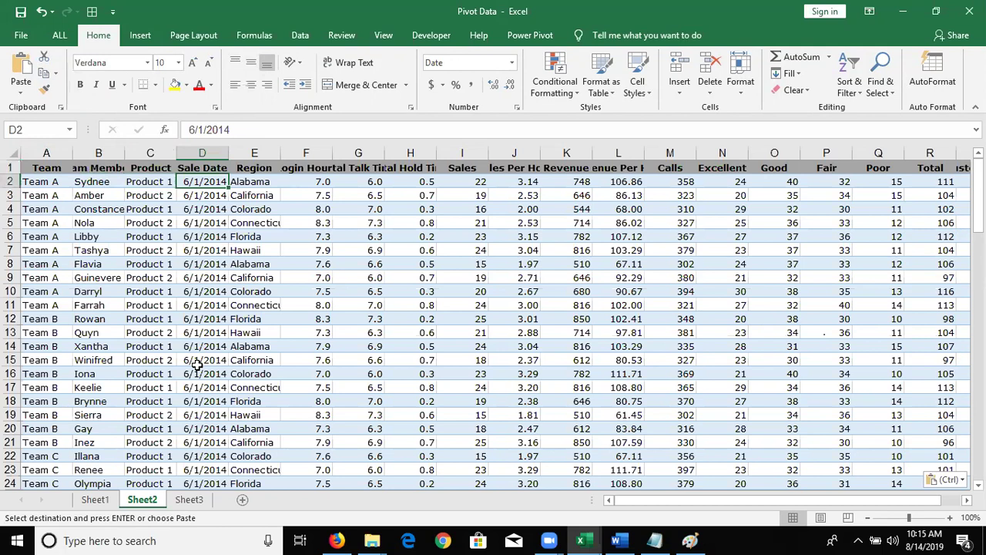
key("Up")
key("Right")
key("Down")
key("Down")
key("Down")
key("Up")
key("Up")
key("Up")
key("Right")
key("Down")
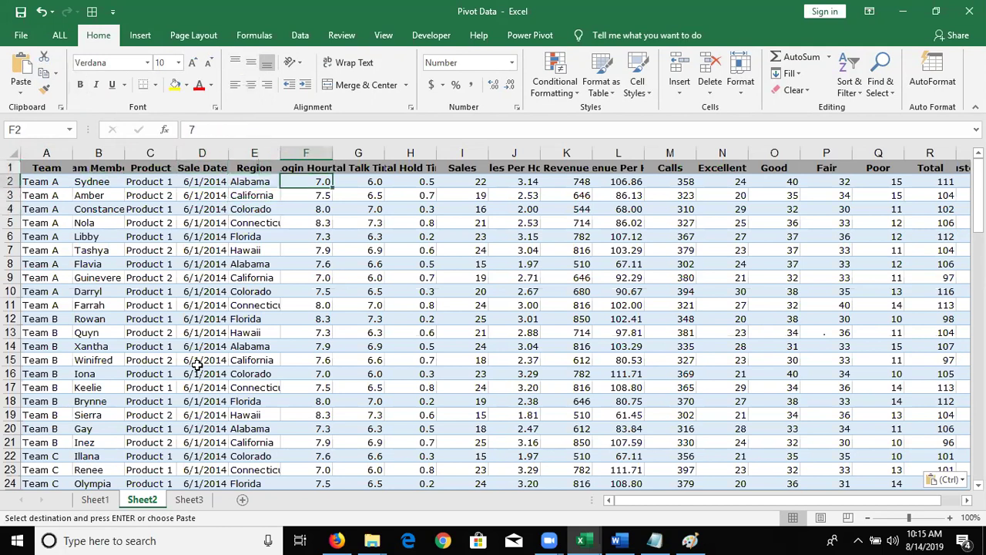
key("Left")
key("Right")
key("Up")
key("Down")
key("Right")
key("Up")
key("Down")
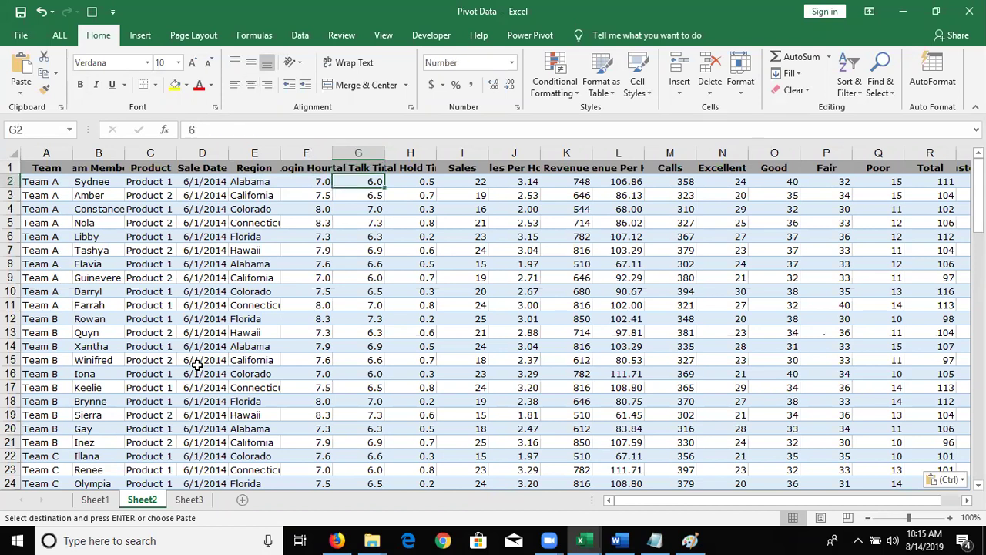
key("Right")
key("Up")
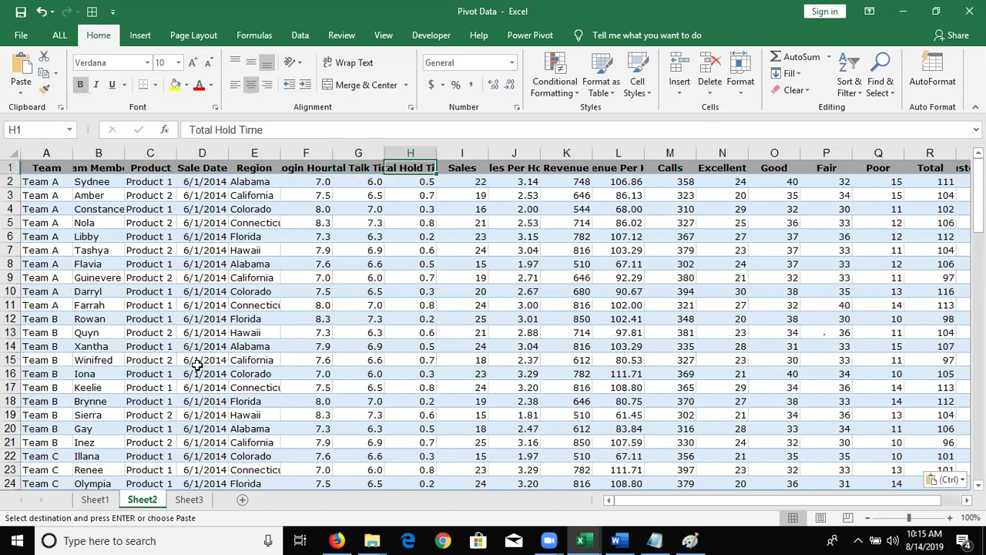
key("Down")
key("Right")
key("Up")
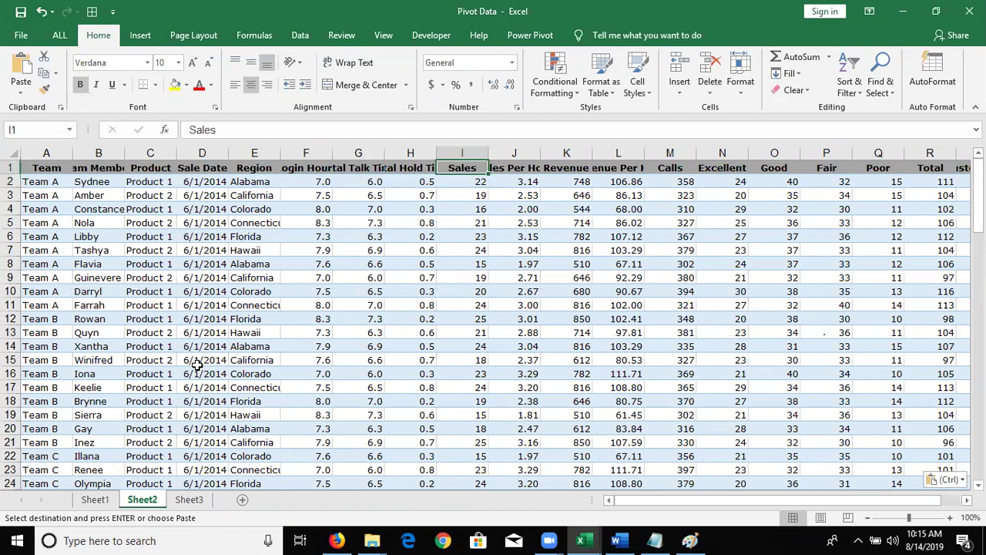
key("Down")
key("Right")
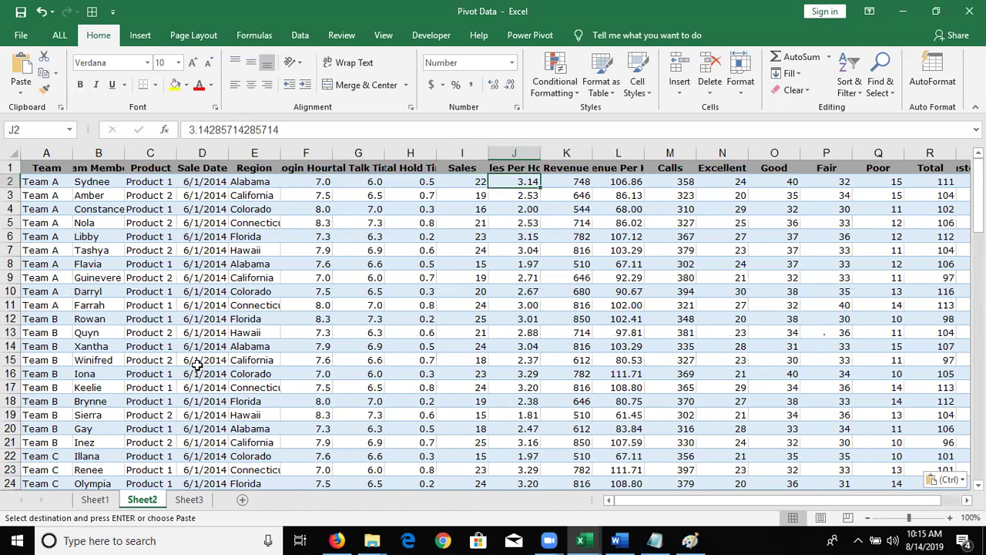
key("Up")
key("Down")
key("Right")
key("Up")
key("Down")
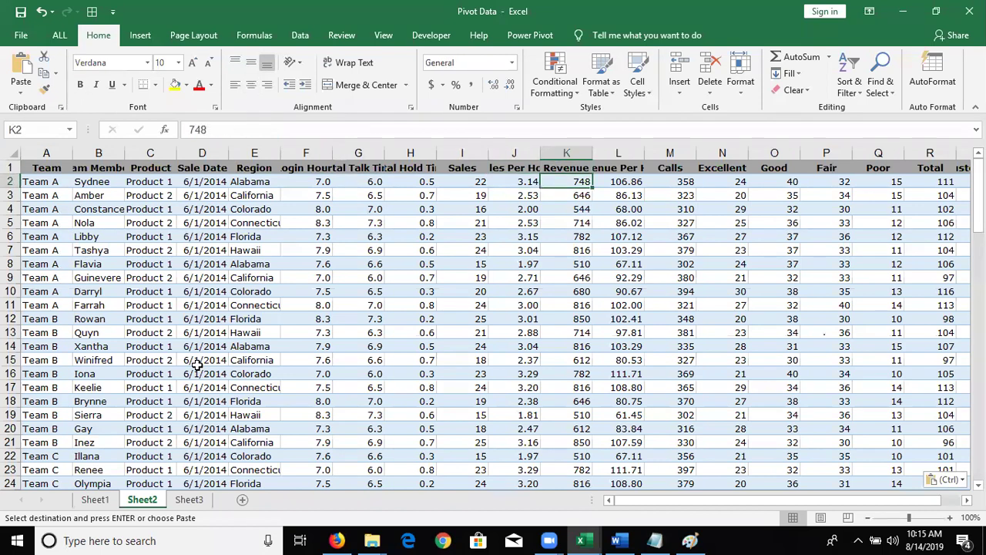
key("Right")
key("Up")
key("Down")
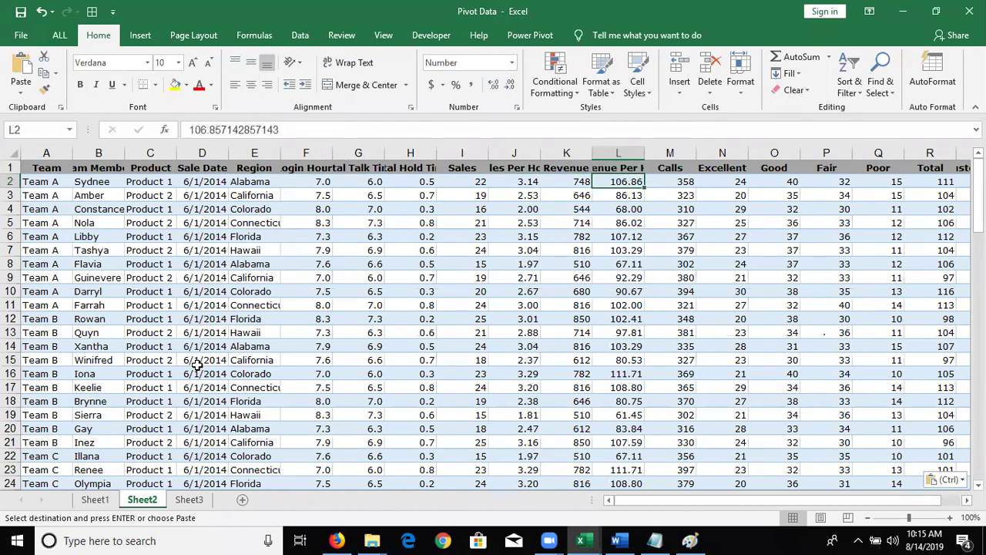
key("Right")
key("Up")
key("Down")
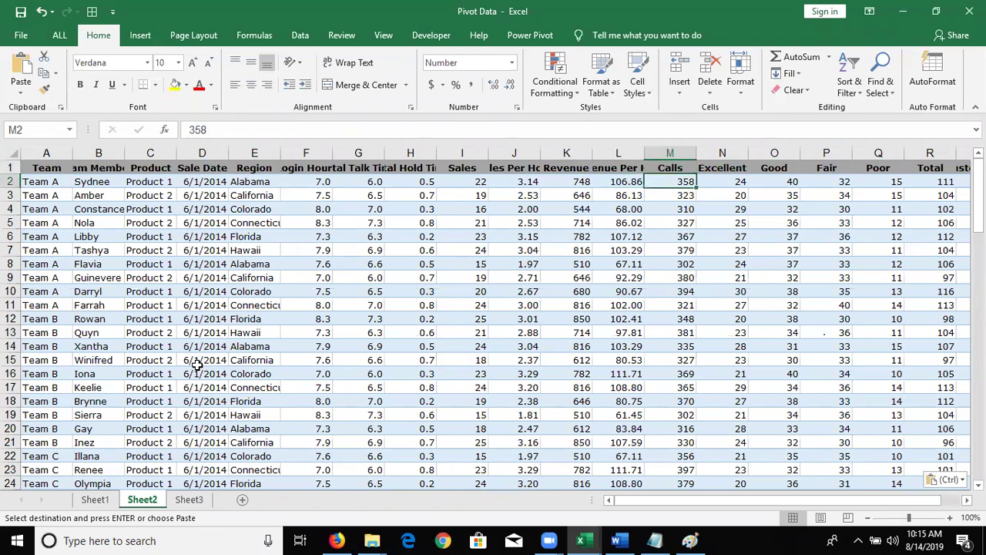
key("Right")
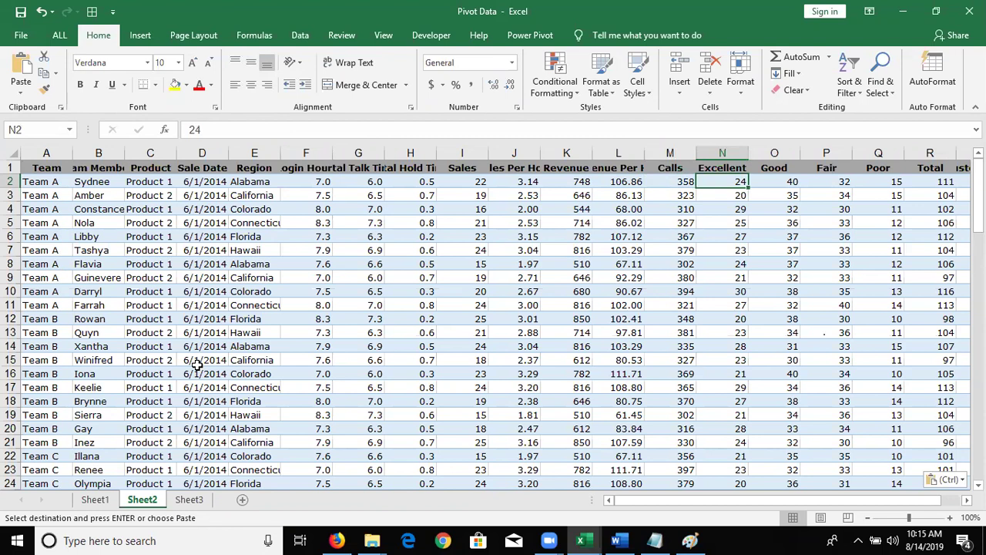
key("Right")
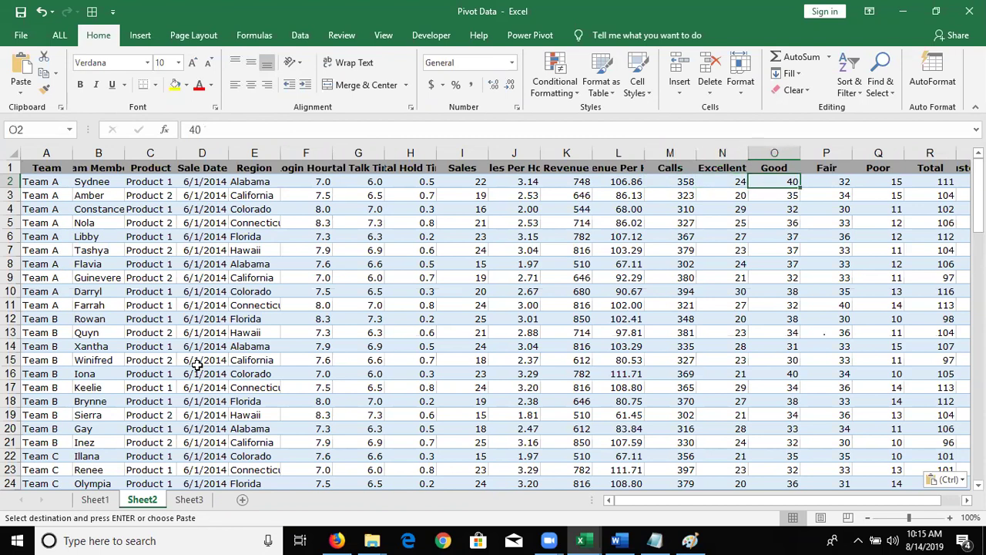
key("Right")
key("Right")
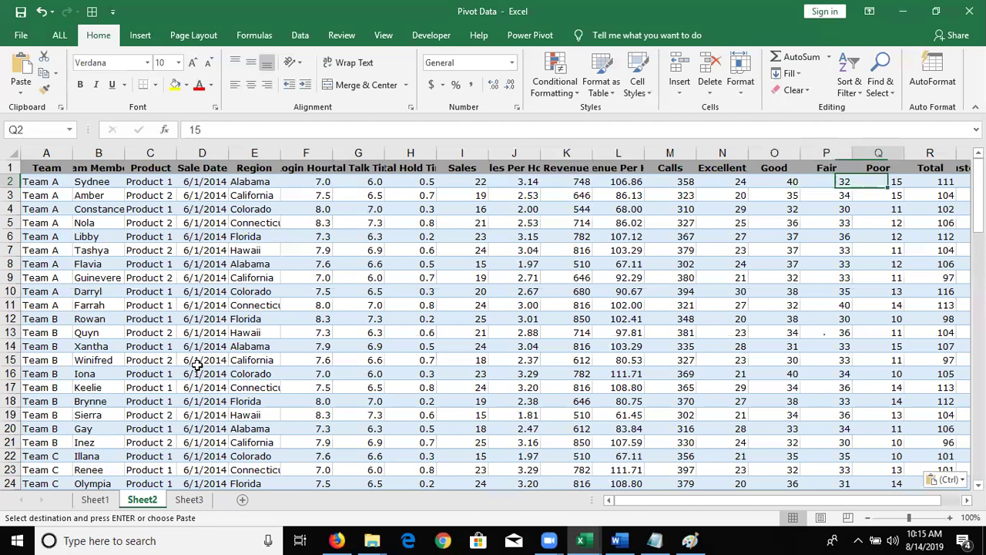
key("Right")
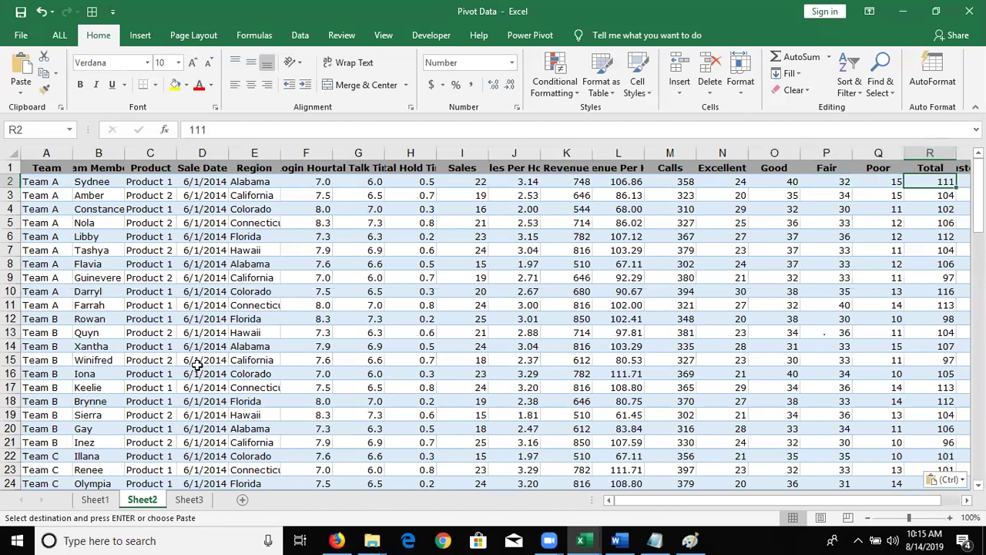
key("Right")
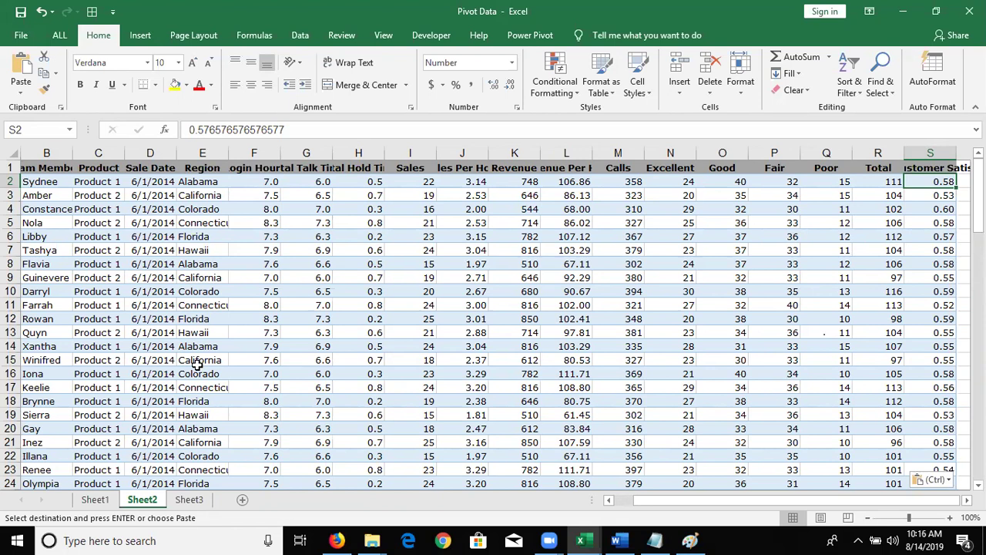
key("Left")
key("Left")
key("Left")
key("Left")
key("Left")
key("Left")
key("Left")
key("Right")
key("Right")
key("Right")
key("Right")
key("Left")
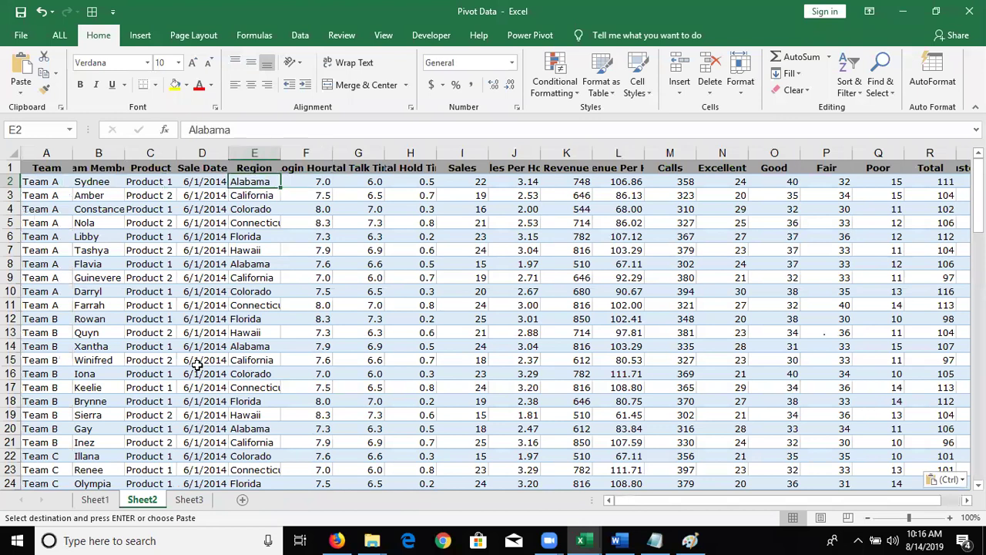
key("Left")
key("Left")
key("Left")
key("Left")
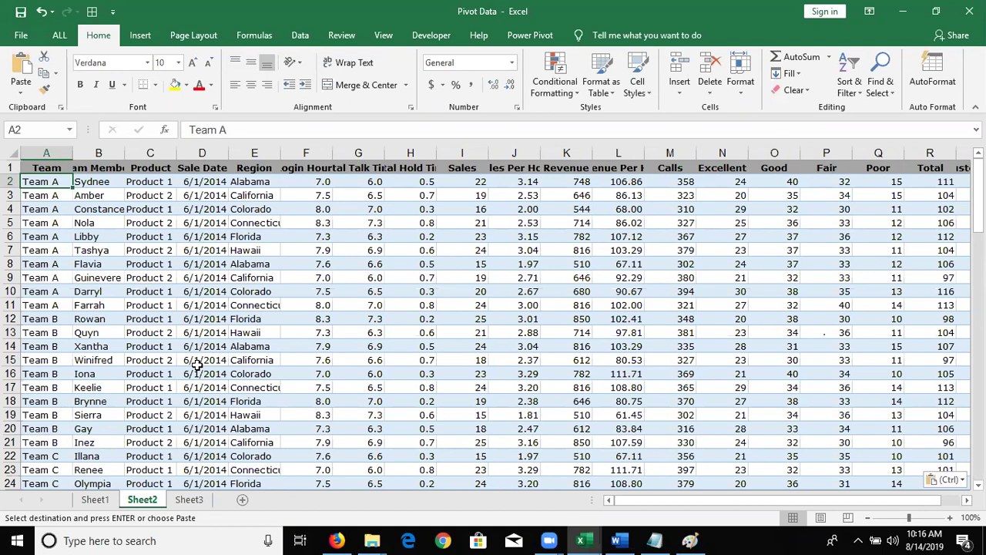
- Select the Region and Sales columns on Sheet2 to inspect them
key("Right")
key("Right")
key("Right")
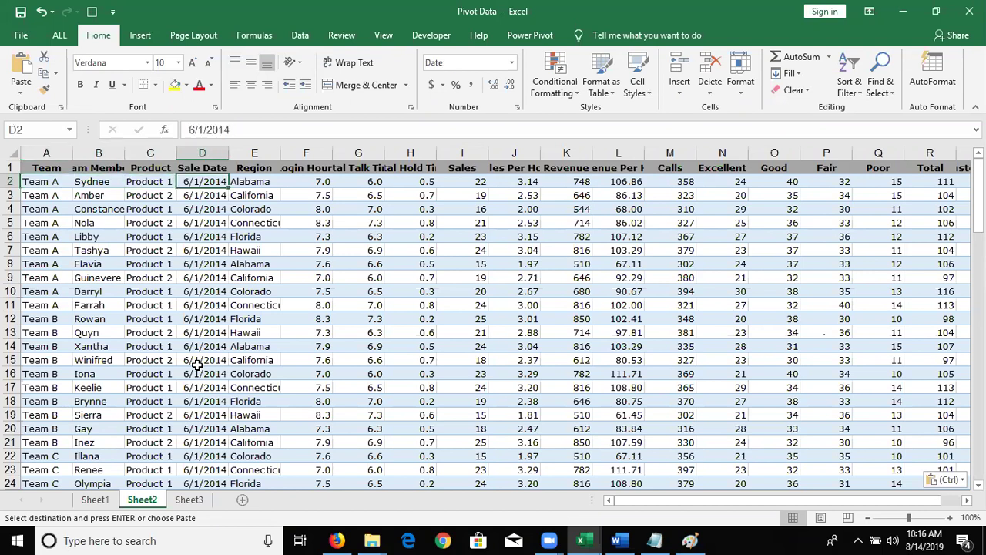
left_click(254, 153)
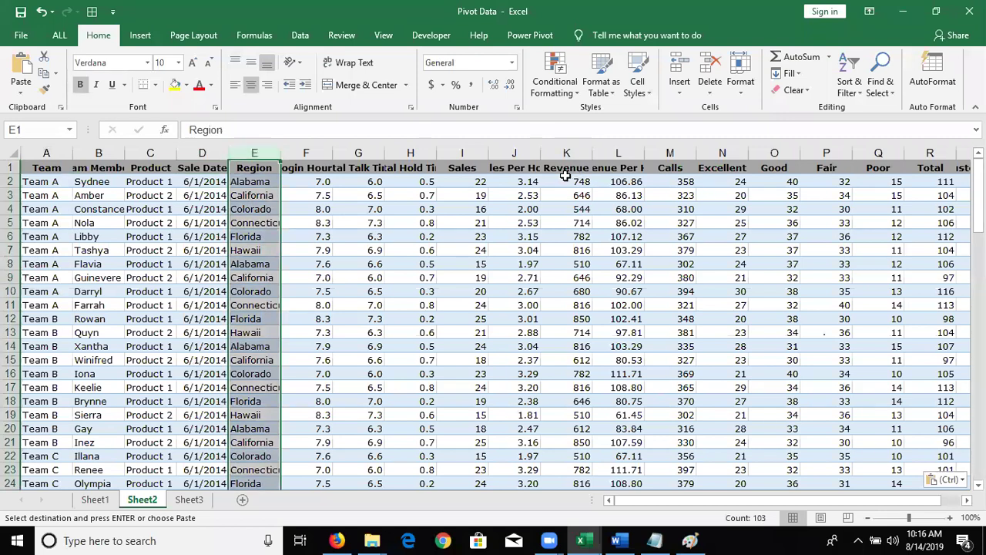
left_click(471, 152)
left_click(262, 151)
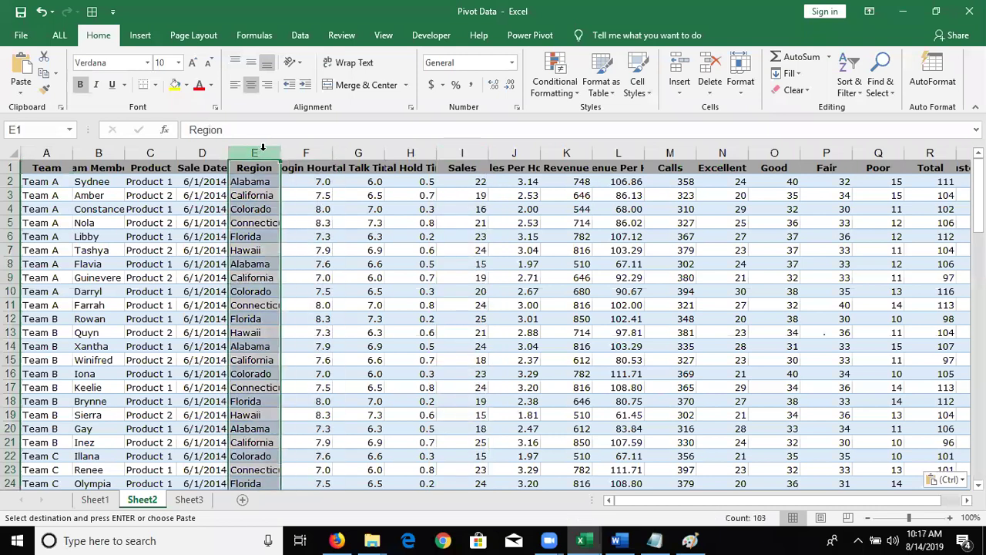
left_click(465, 148)
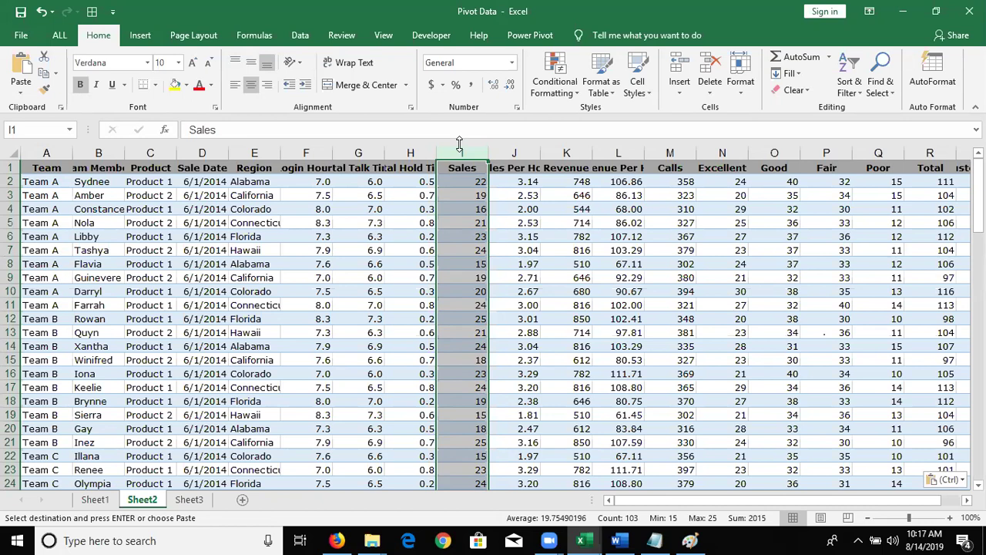
- Clear the Sales heading from header cell I1
left_click(511, 181)
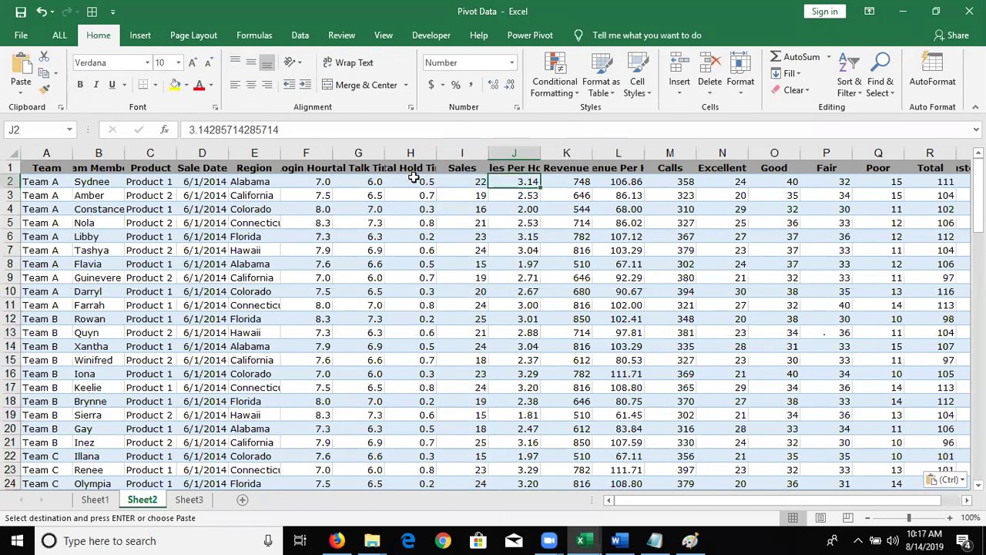
left_click(462, 168)
key("Delete")
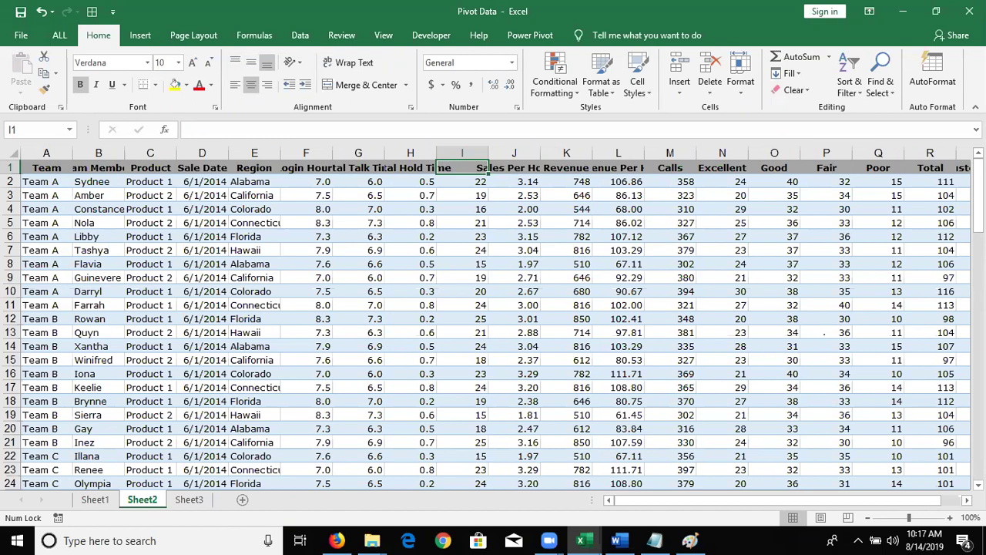
- Restore the Sales heading in I1 and select the data down to row 103
key("ctrl+z")
key("ctrl+c")
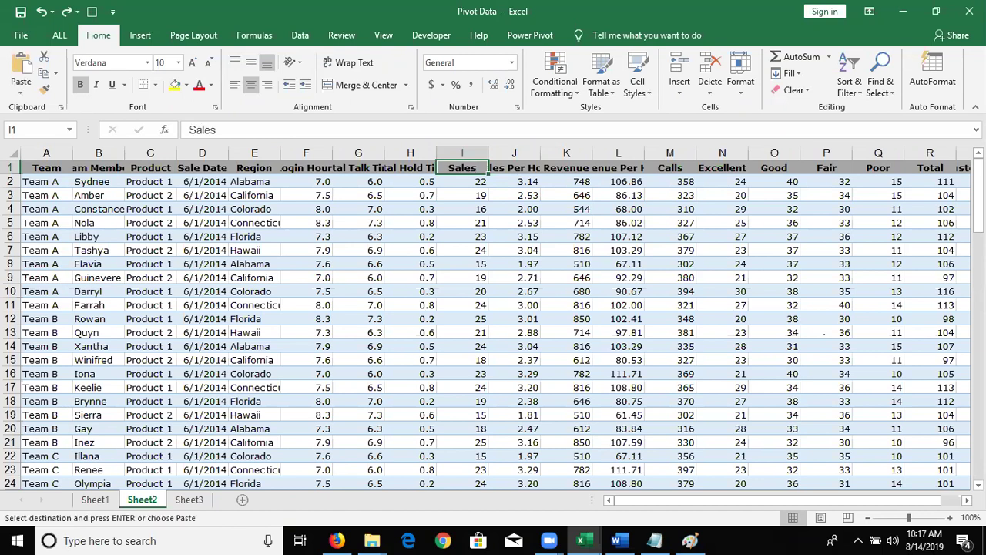
key("Left")
key("Left")
key("Home")
key("Down")
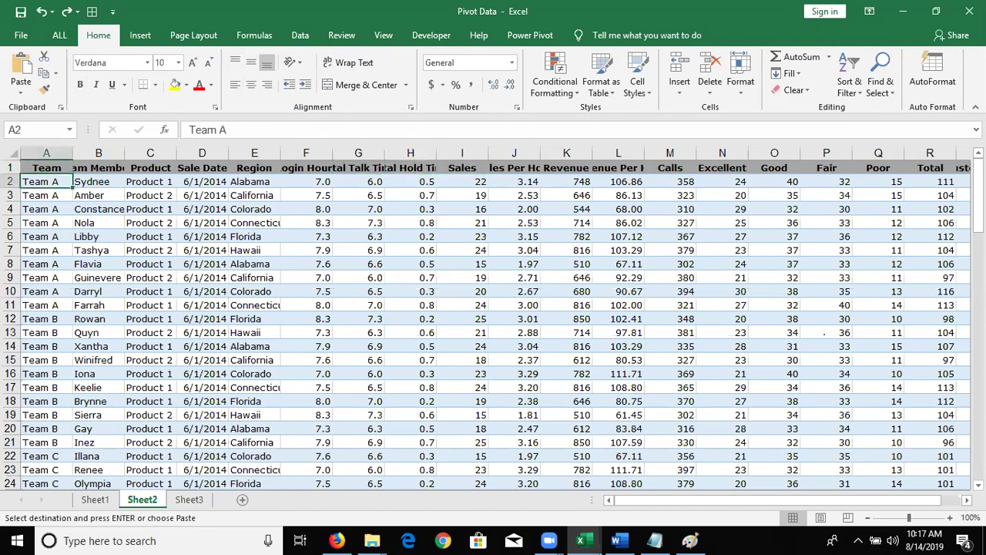
key("ctrl+shift+Right")
key("ctrl+shift+Down")
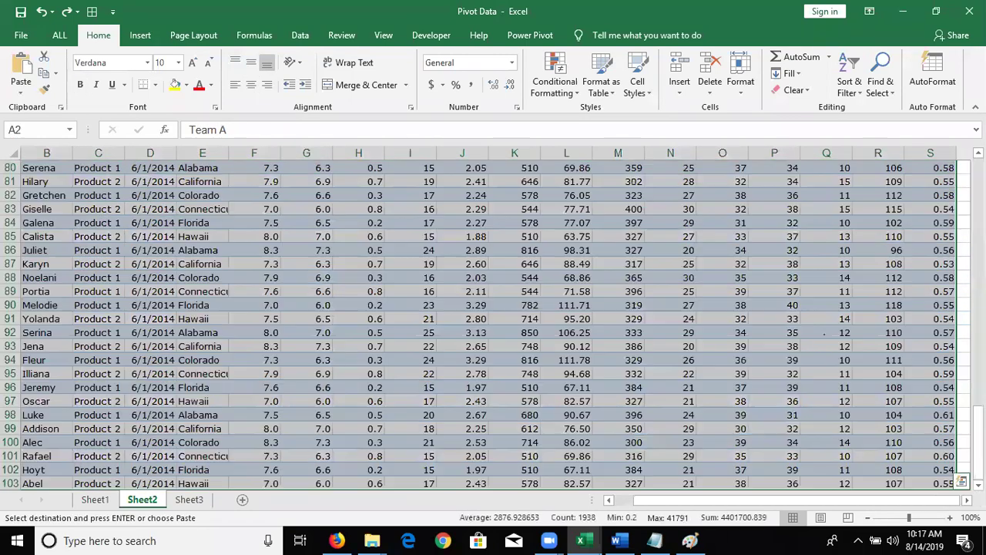
- Insert a blank row at row 9, above Guinevere's row
key("ctrl+Home")
key("Down")
key("Down")
key("Down")
key("Down")
key("Down")
key("Down")
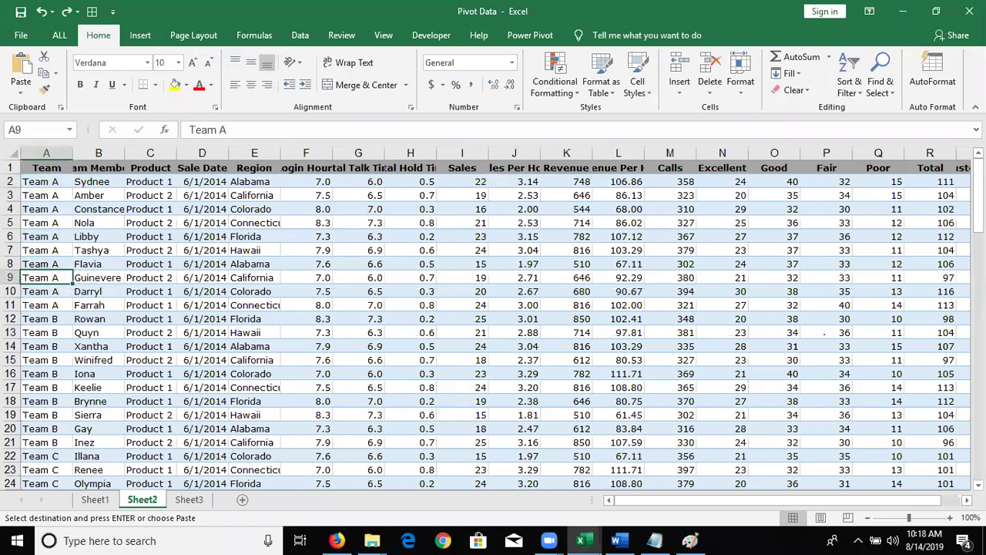
key("ctrl+shift+Right")
key("ctrl+shift+equal")
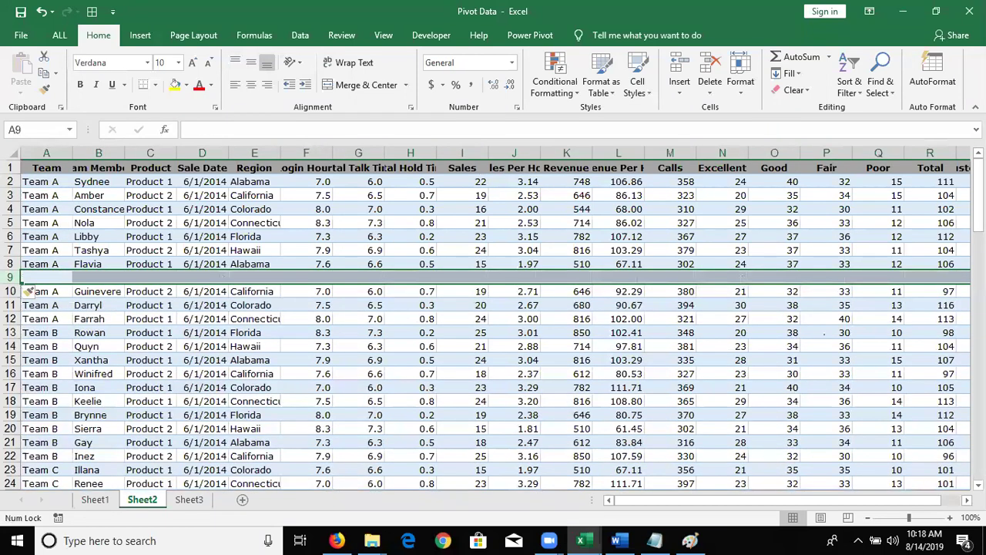
left_click(46, 263)
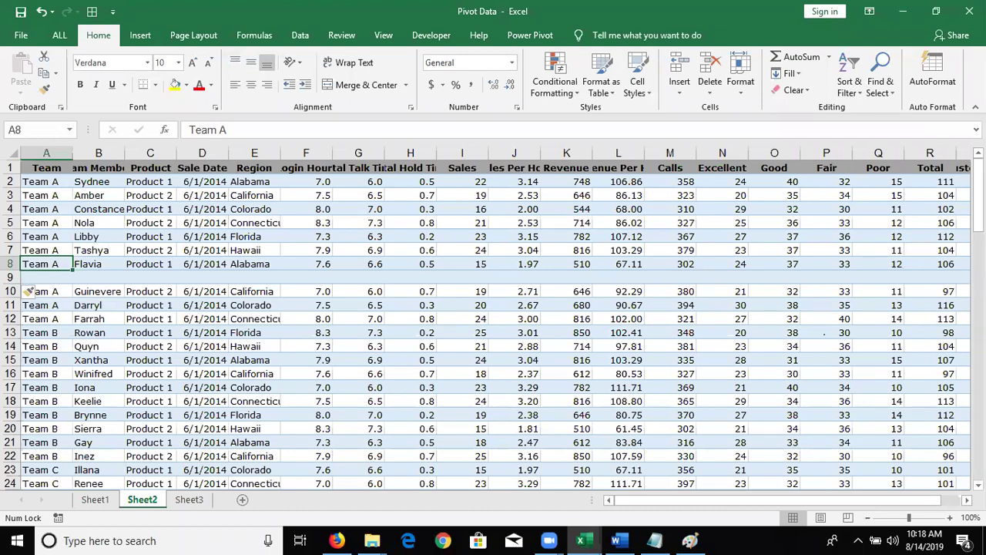
key("Down")
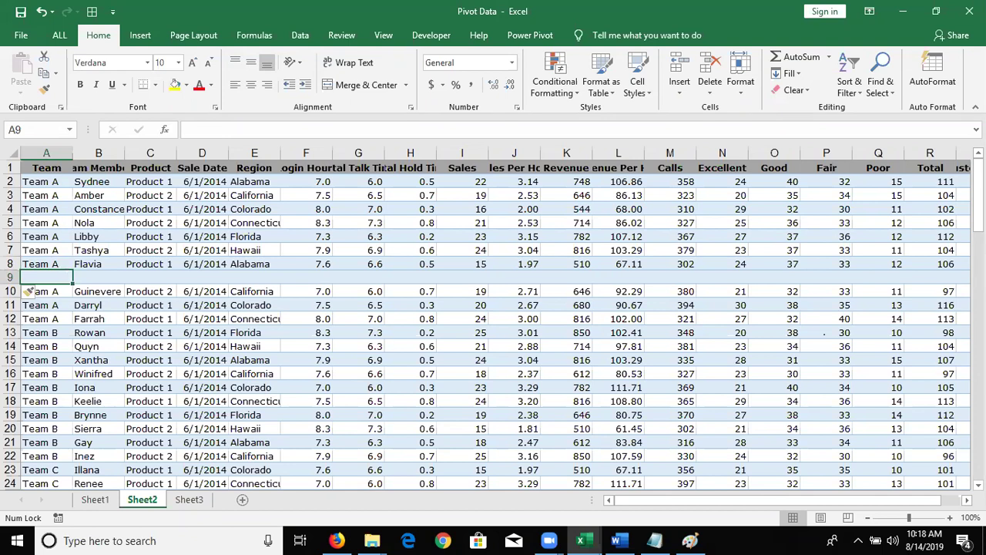
- Delete blank row 9 so the data is continuous, then return to A1
key("Up")
key("Up")
key("Up")
key("Up")
key("Up")
key("Up")
key("Up")
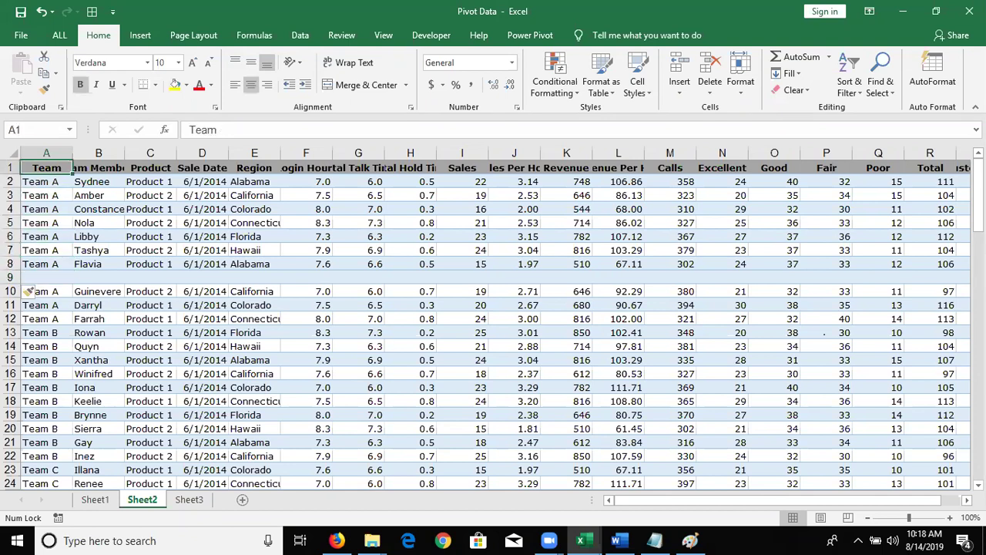
key("ctrl+shift+Right")
key("ctrl+shift+Down")
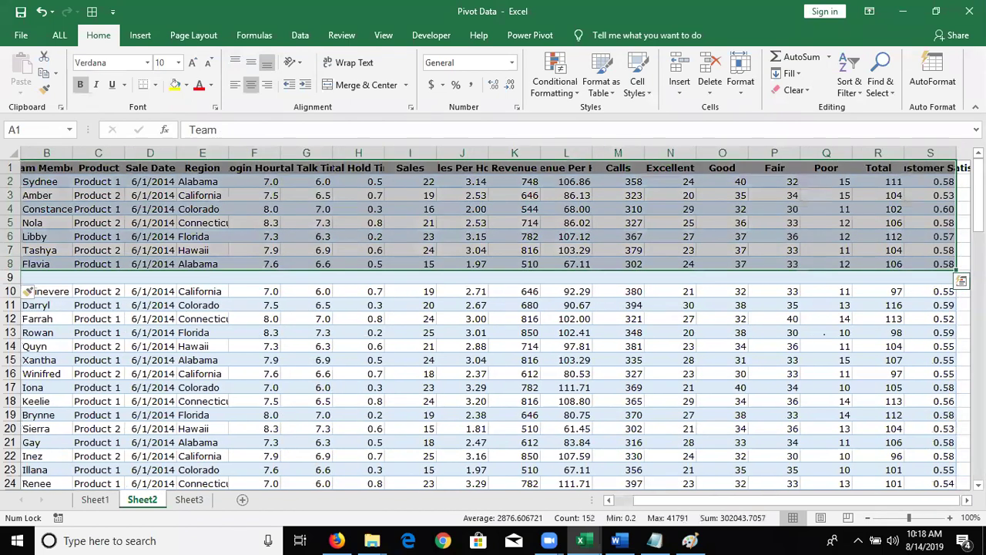
key("Down")
key("Down")
key("Down")
key("Down")
key("Down")
key("Down")
key("Down")
key("Down")
key("Down")
key("Up")
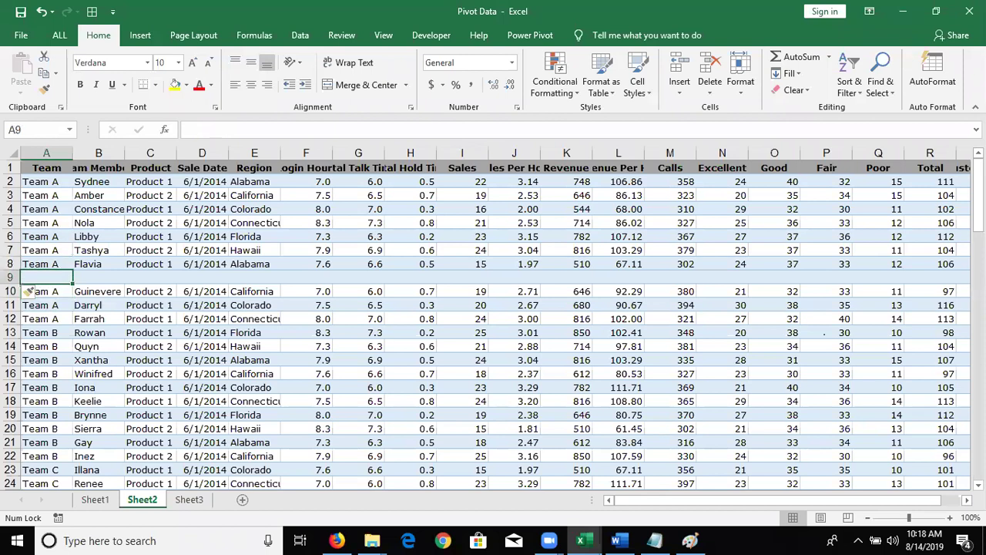
key("shift+space")
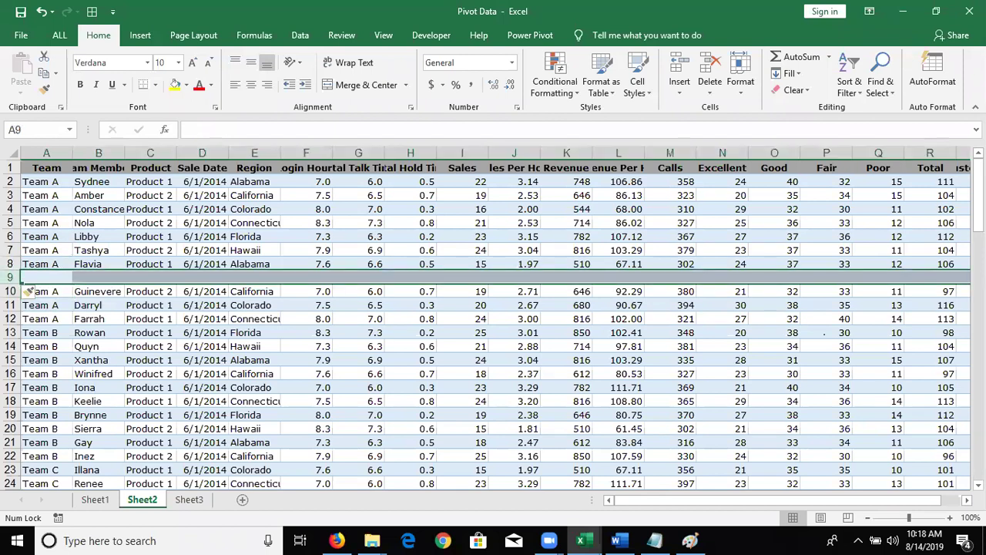
key("ctrl+minus")
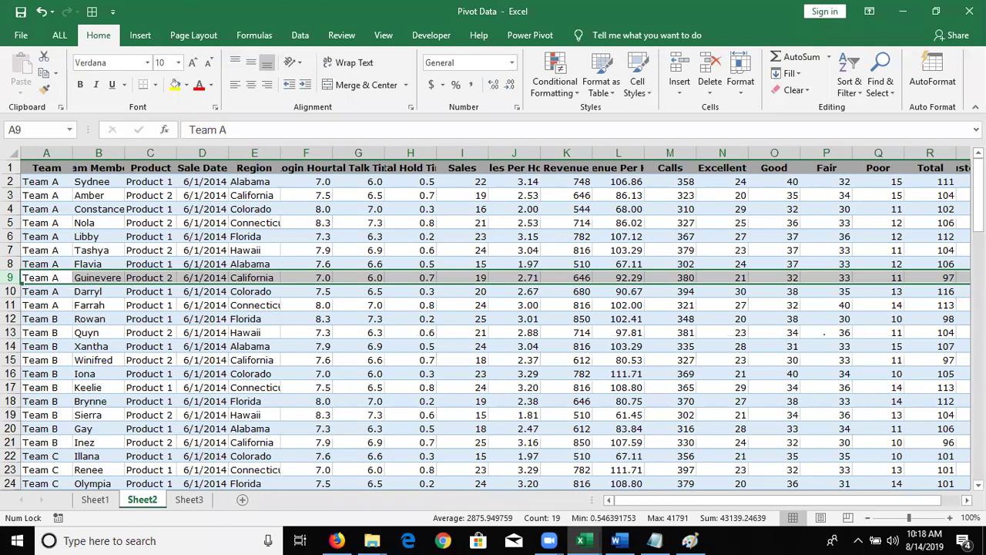
left_click(47, 167)
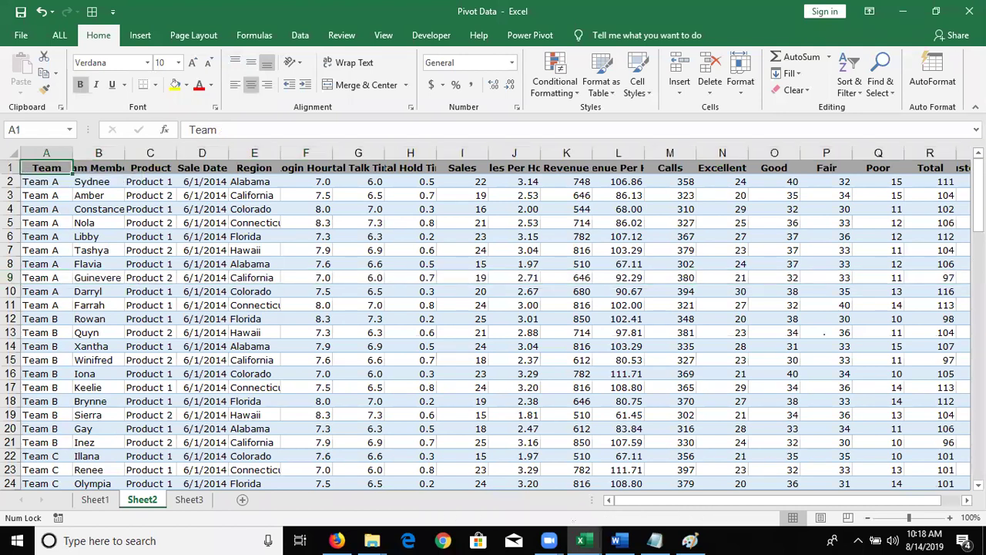
- Create PivotTable1 on a new sheet from Sheet2!$A$1:$S$103 and browse its field list
left_click(139, 35)
left_click(25, 77)
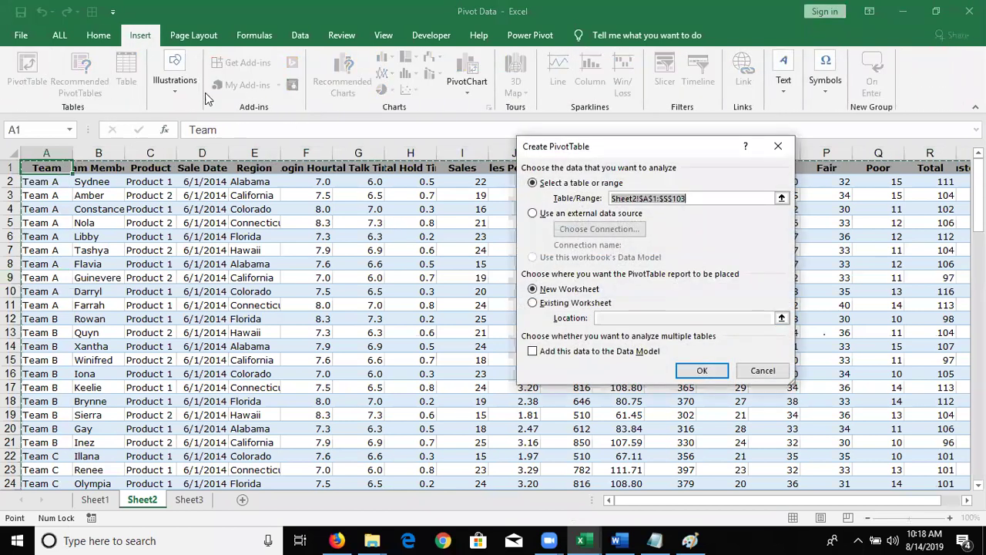
left_click(678, 373)
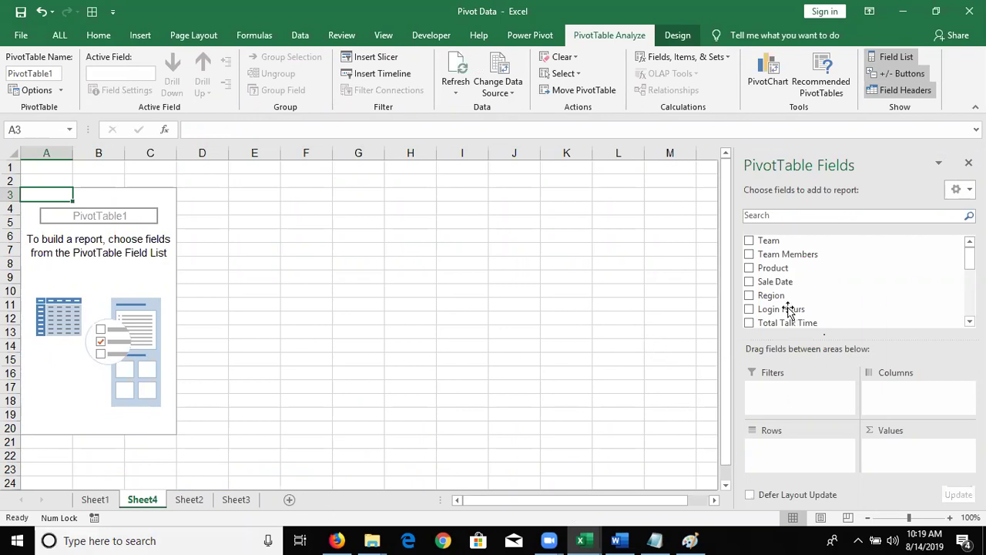
left_click_drag(969, 259, 969, 301)
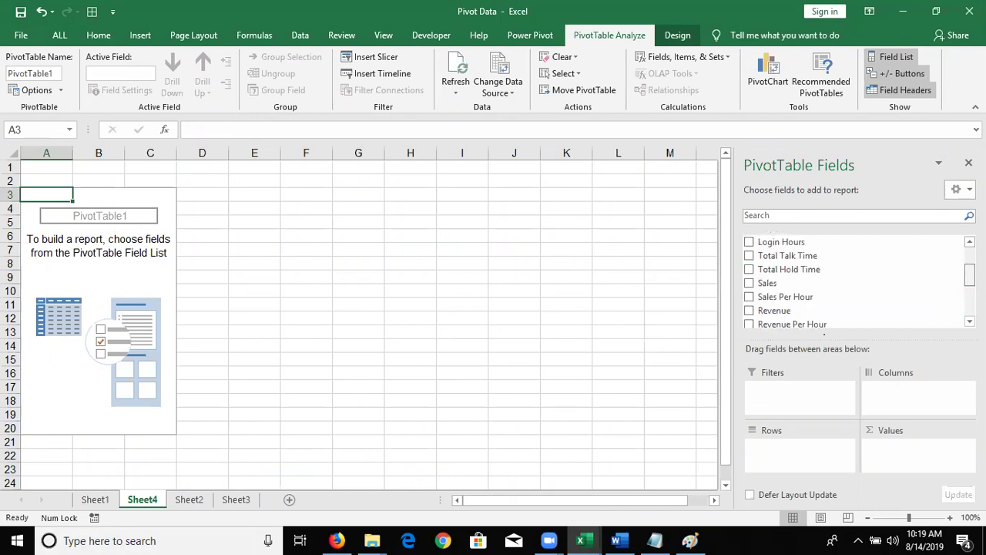
scroll(828, 289, "up", 3)
scroll(828, 289, "up", 1)
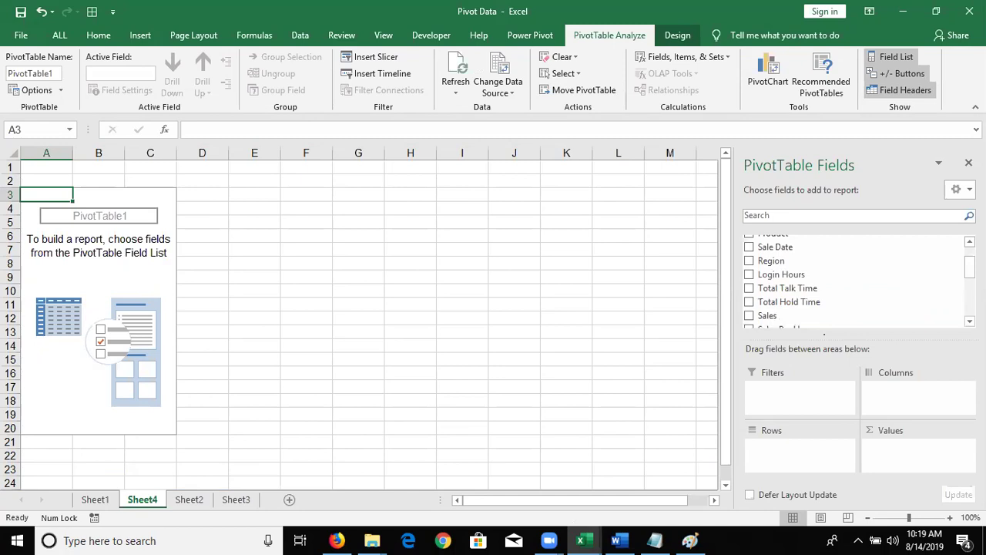
scroll(855, 282, "up", 2)
scroll(855, 281, "down", 1)
scroll(855, 281, "down", 3)
scroll(855, 282, "down", 2)
scroll(855, 281, "up", 1)
scroll(855, 281, "up", 2)
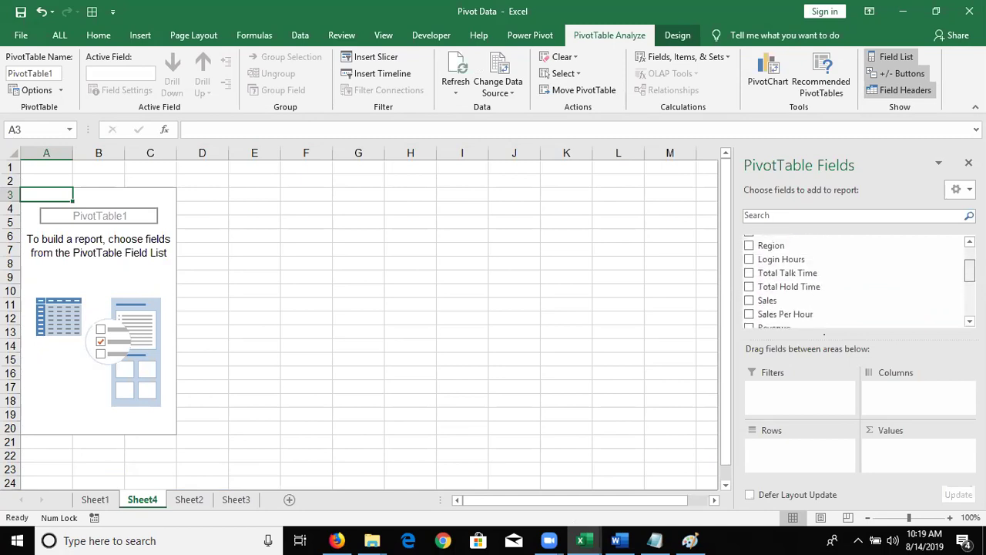
- Add Region as the pivot's row labels and Sales as summed values
mouse_move(850, 247)
left_mouse_down()
mouse_move(802, 472)
mouse_move(800, 459)
left_mouse_up()
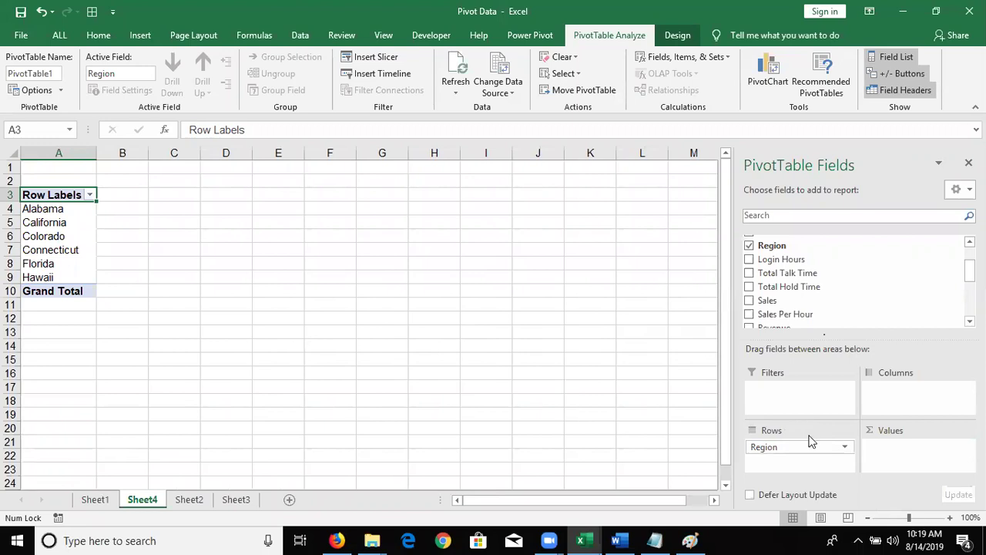
mouse_move(799, 451)
left_mouse_down()
mouse_move(883, 397)
mouse_move(822, 448)
left_mouse_up()
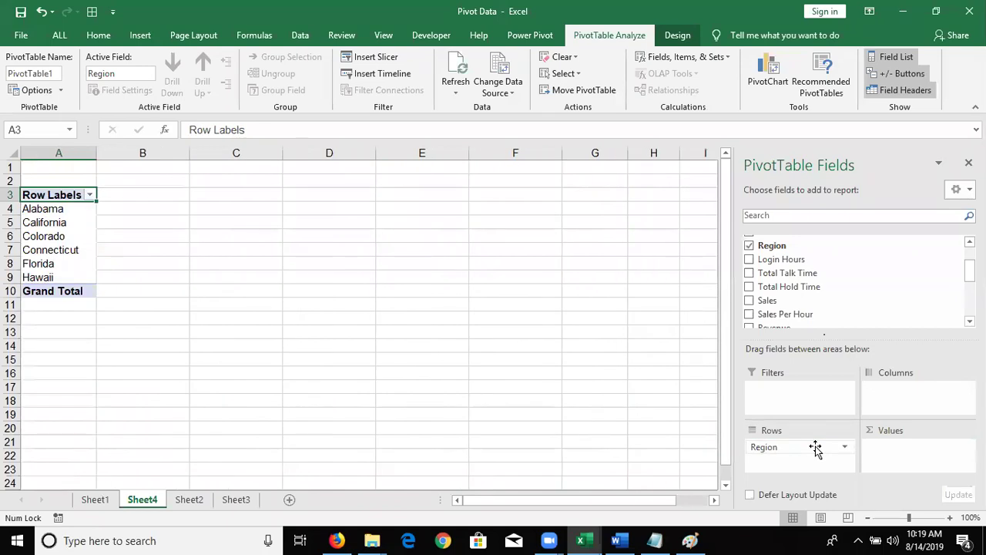
mouse_move(801, 301)
left_mouse_down()
mouse_move(936, 435)
mouse_move(927, 452)
left_mouse_up()
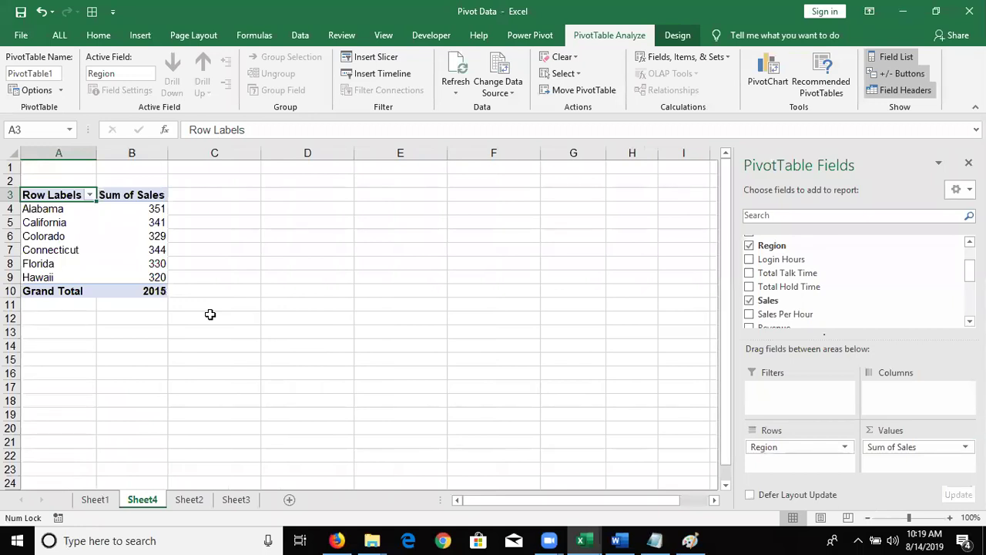
- Rename the Row Labels header in A3 to 'Region'
key("Down")
key("Down")
key("Up")
key("Up")
key("Right")
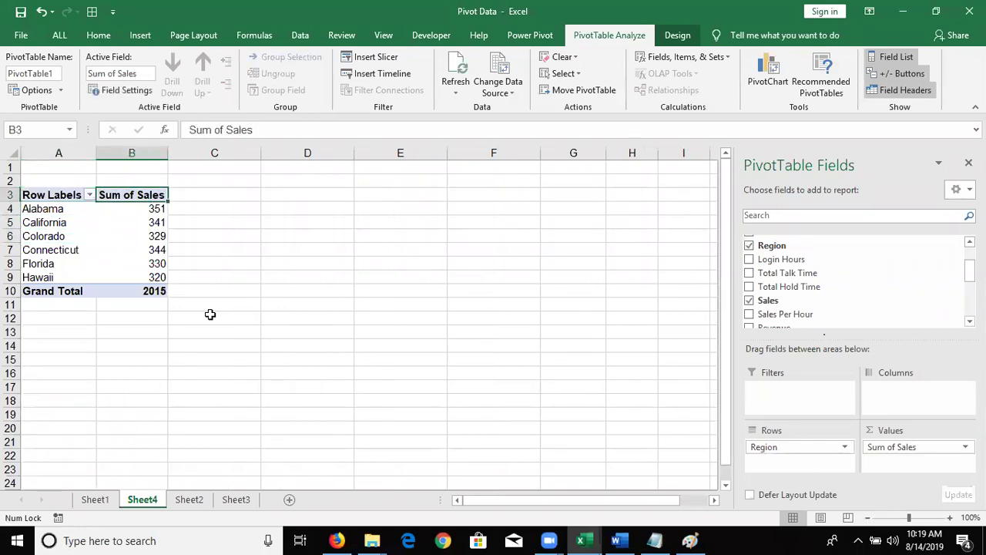
key("Down")
key("Left")
key("Up")
key("Down")
key("Down")
key("Down")
key("Down")
key("Down")
key("Down")
key("Up")
key("Up")
key("Up")
key("Up")
key("Up")
key("Up")
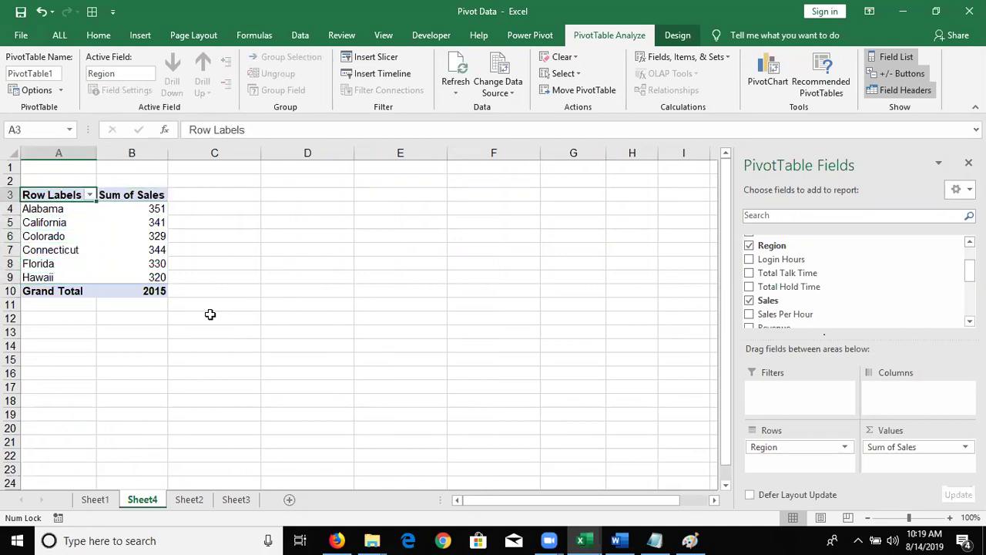
type("Re")
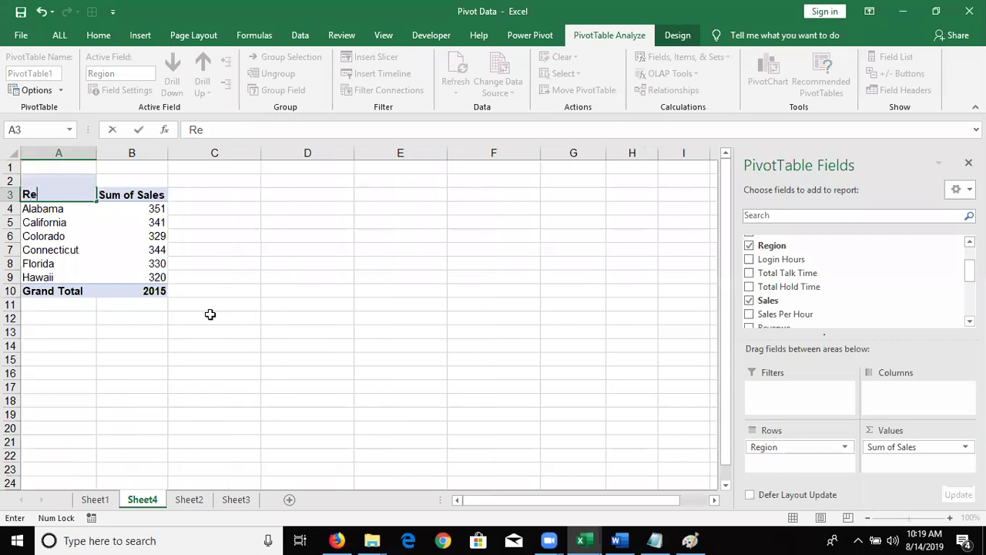
type("gion")
key("Return")
- Rename the Sum of Sales header to 'Total Sales', then select the first regions and sales values
key("Up")
key("Right")
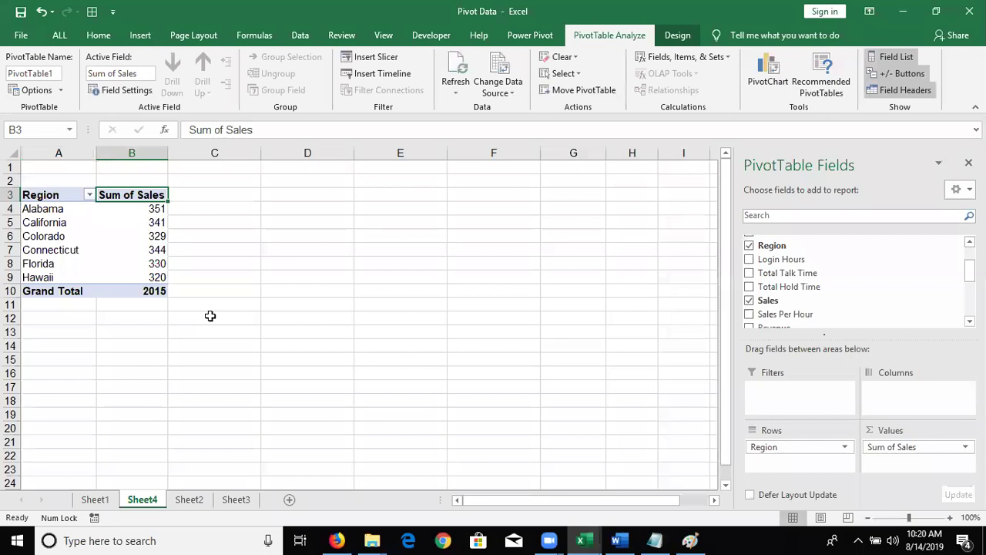
type("Total Sales")
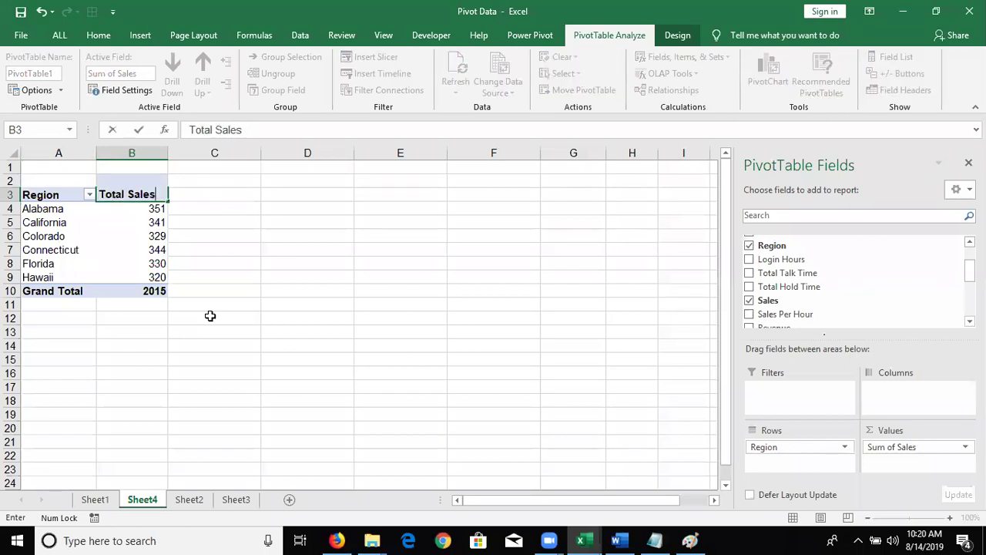
key("Return")
key("Left")
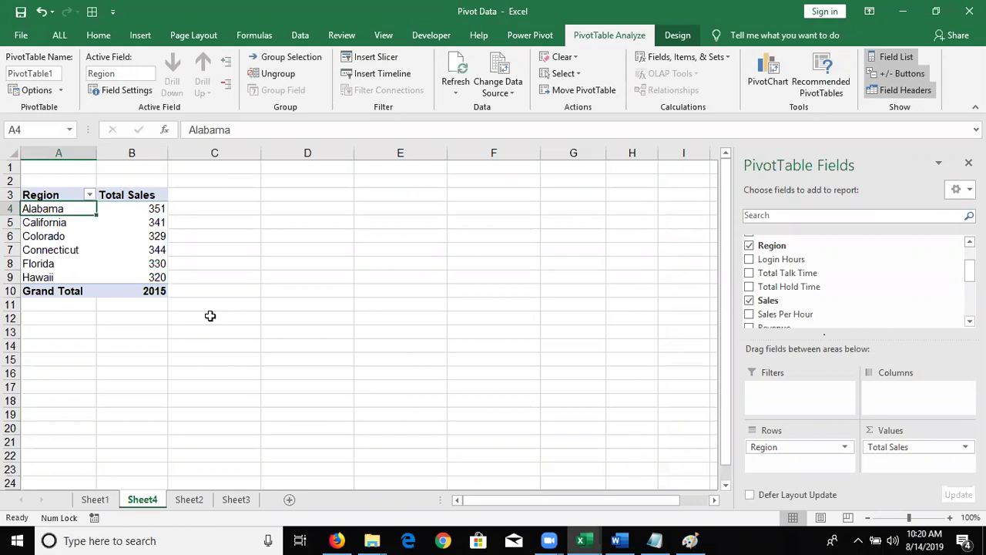
key("shift+Down")
key("shift+Down")
key("shift+Down")
key("shift+Down")
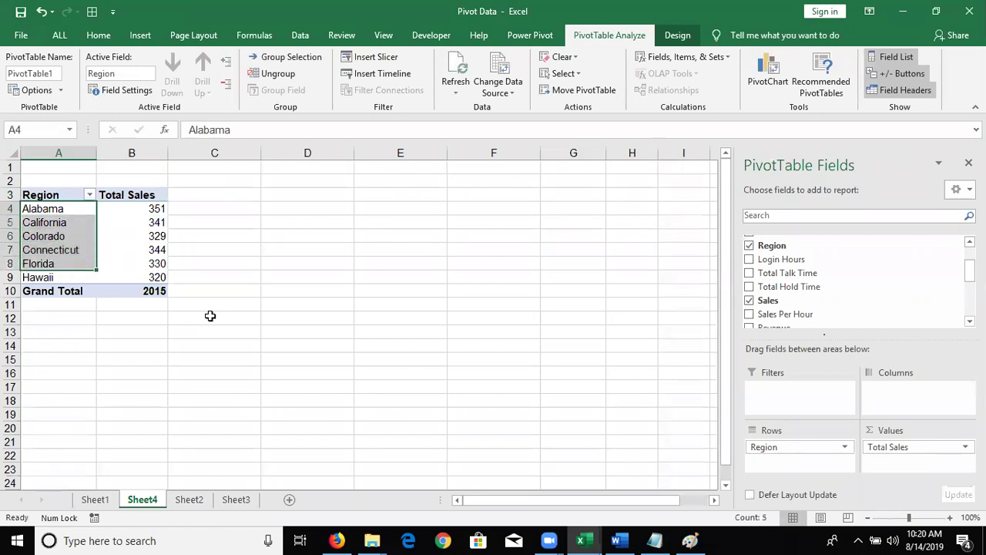
key("Right")
key("shift+Down")
key("shift+Down")
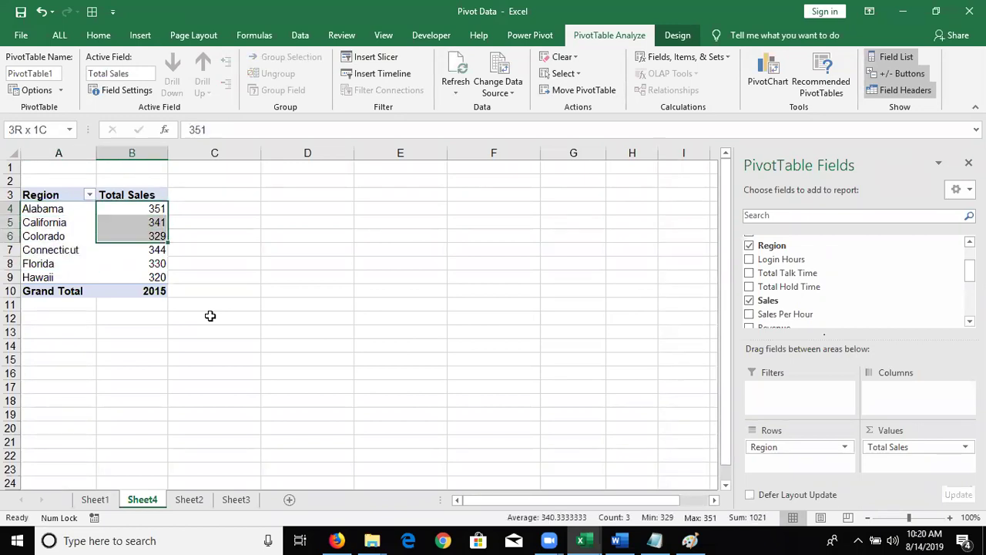
key("shift+Down")
key("shift+Down")
key("shift+Down")
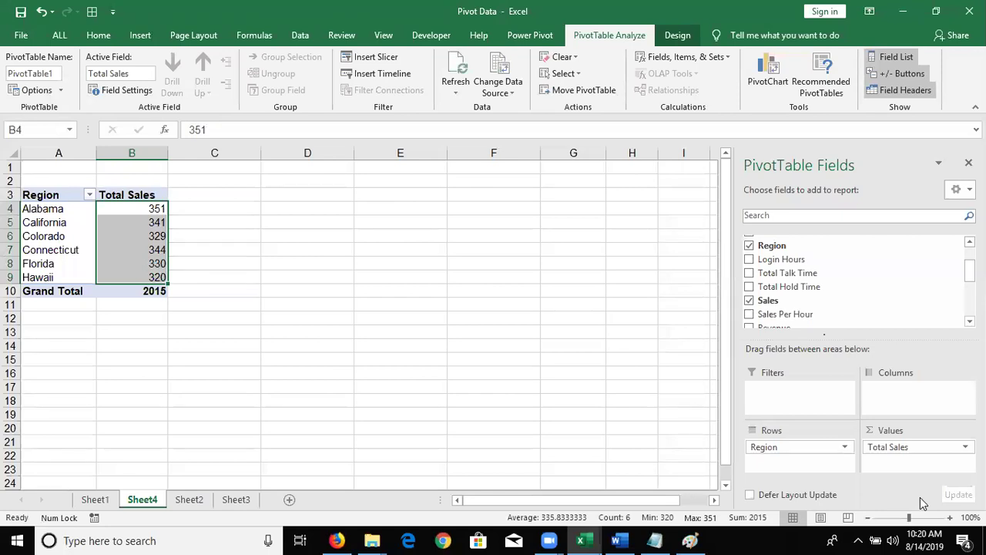
- Refresh the Sheet4 pivot table from its right-click menu
left_click(107, 36)
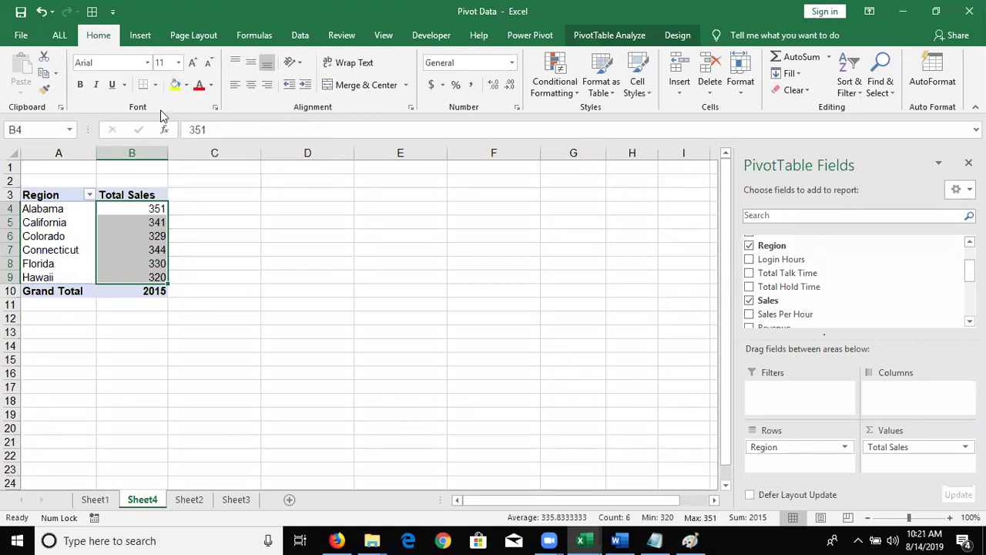
right_click(76, 259)
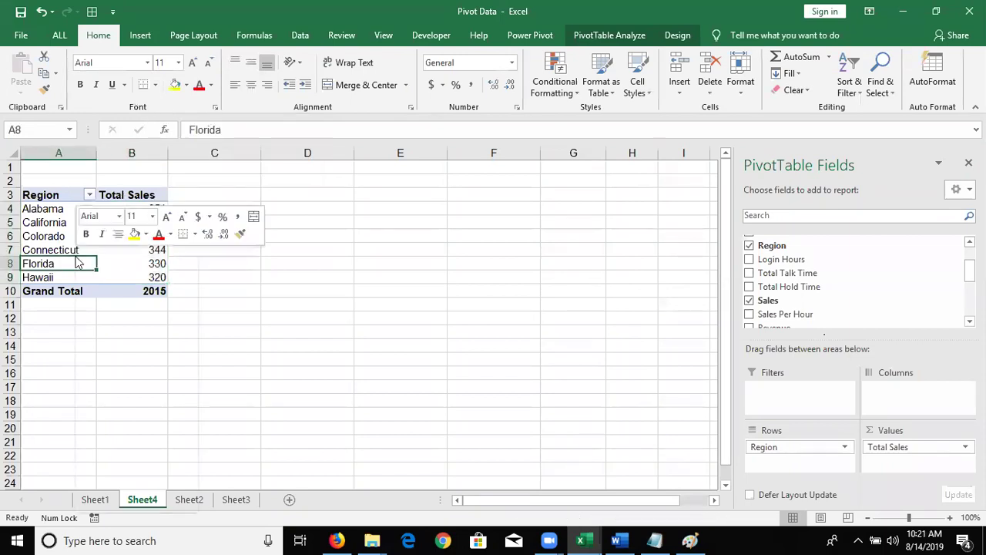
left_click(109, 302)
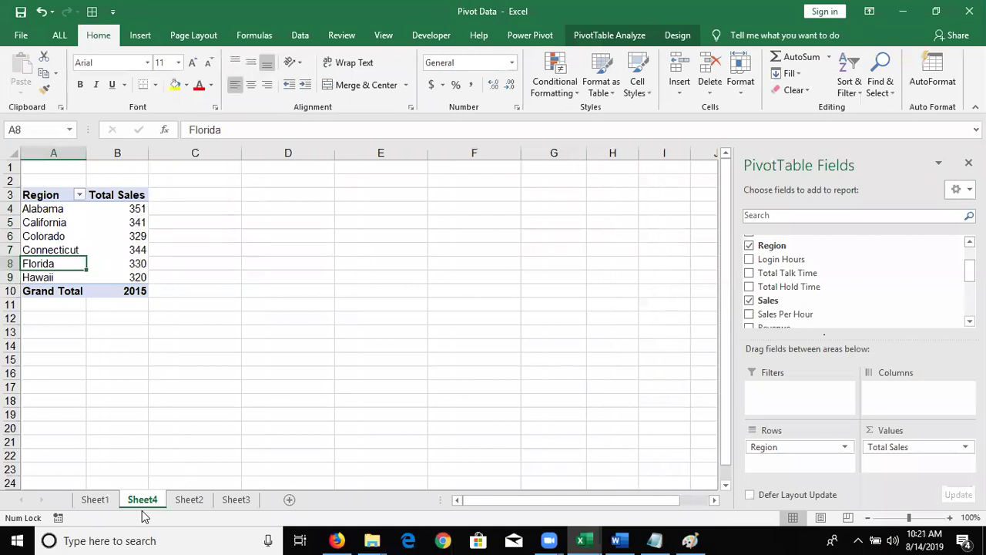
- Check the source data on Sheet1 and Sheet2, including the D17 date, then return to Sheet4
left_click(95, 501)
left_click(176, 500)
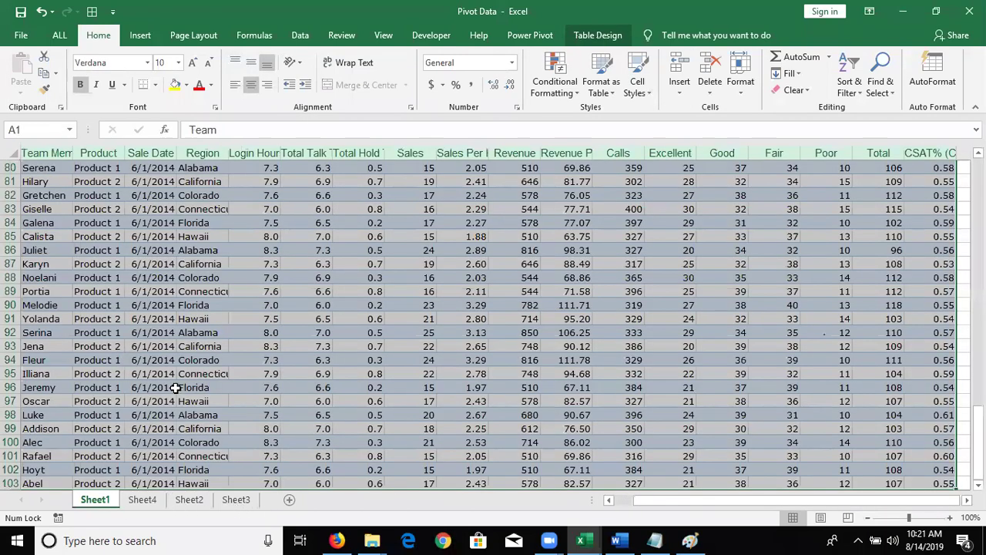
left_click(183, 382)
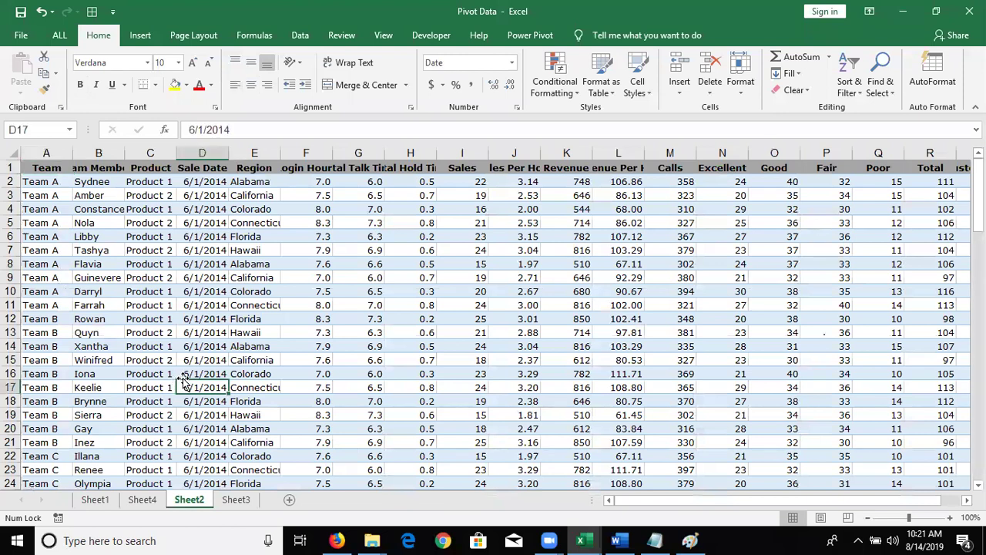
left_click(143, 499)
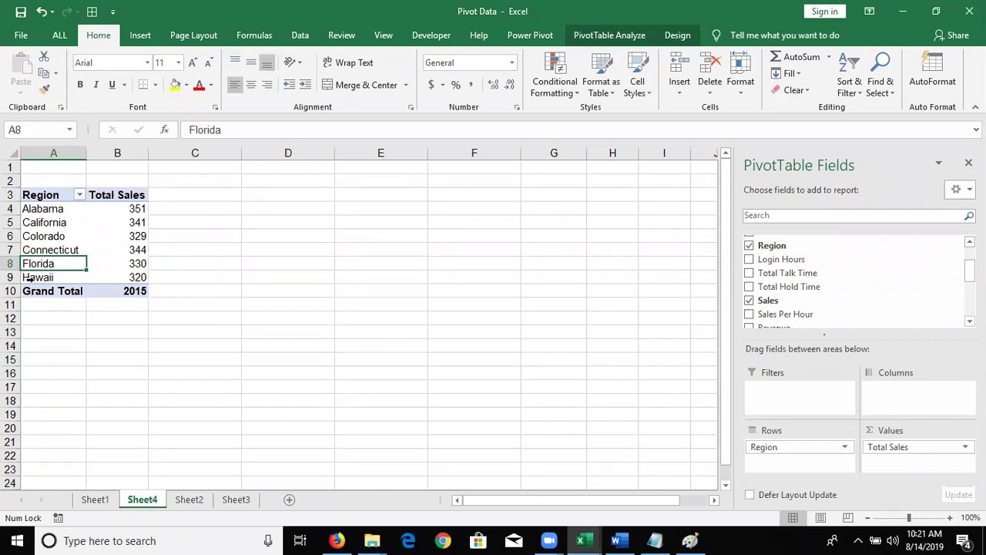
- Select cells A11:A19 and the Florida cell, then look at the Fill options without choosing
left_click_drag(46, 306, 55, 413)
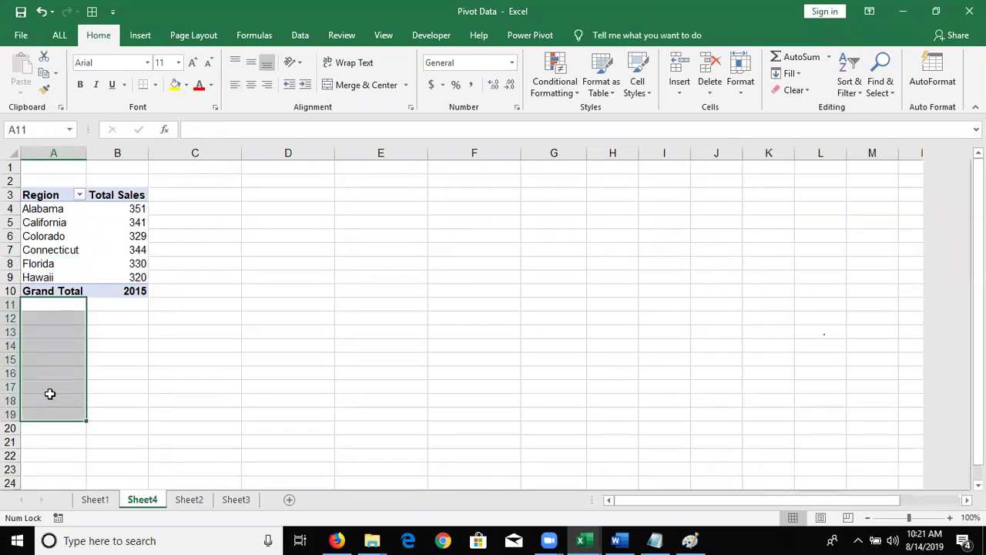
left_click(52, 263)
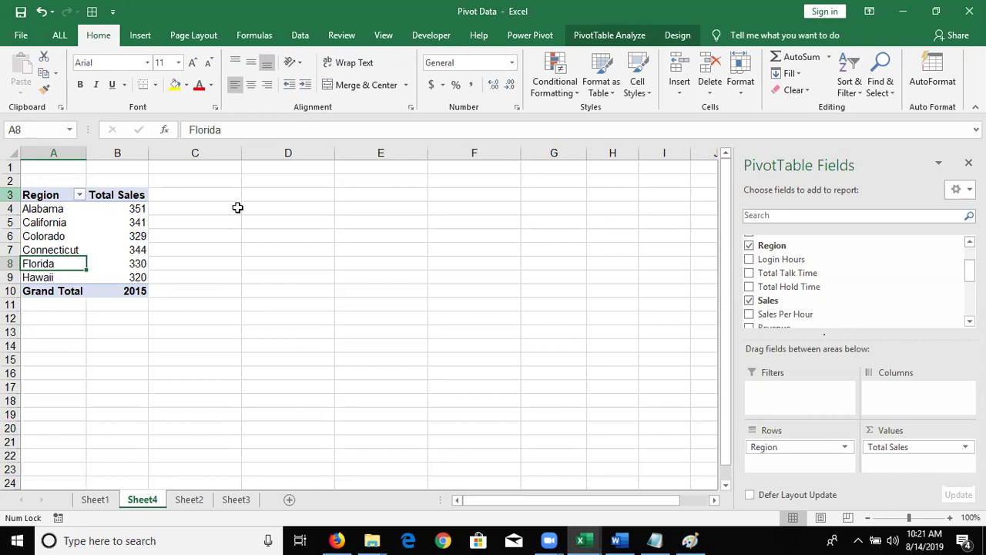
left_click(801, 74)
left_click(801, 74)
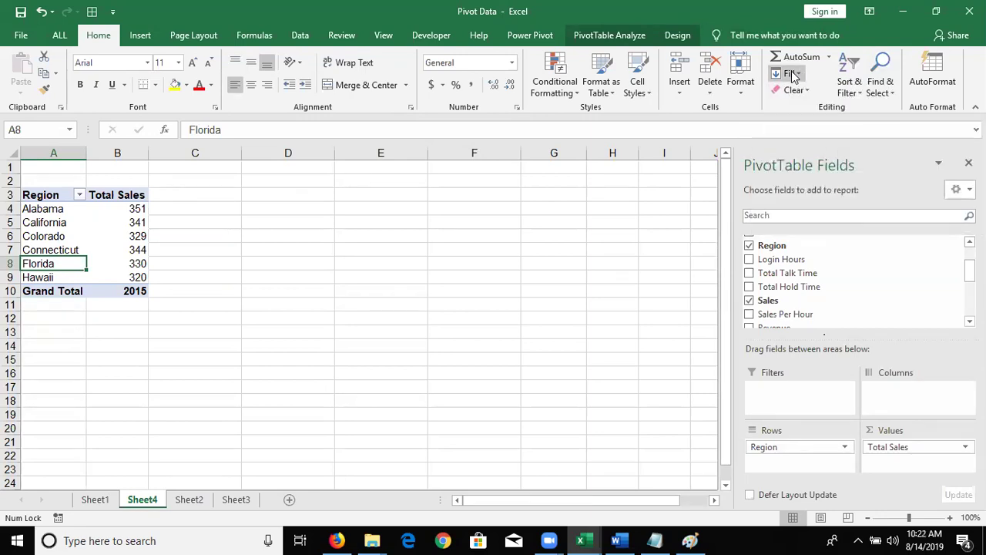
- Apply the orange light PivotTable style from the Design tab's style gallery to the Sheet4 pivot
left_click(672, 42)
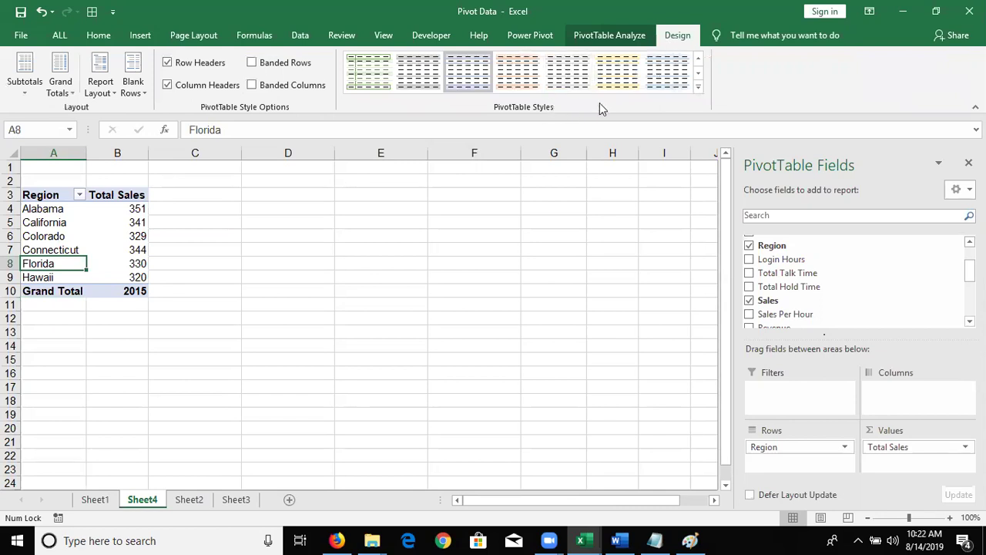
left_click(698, 90)
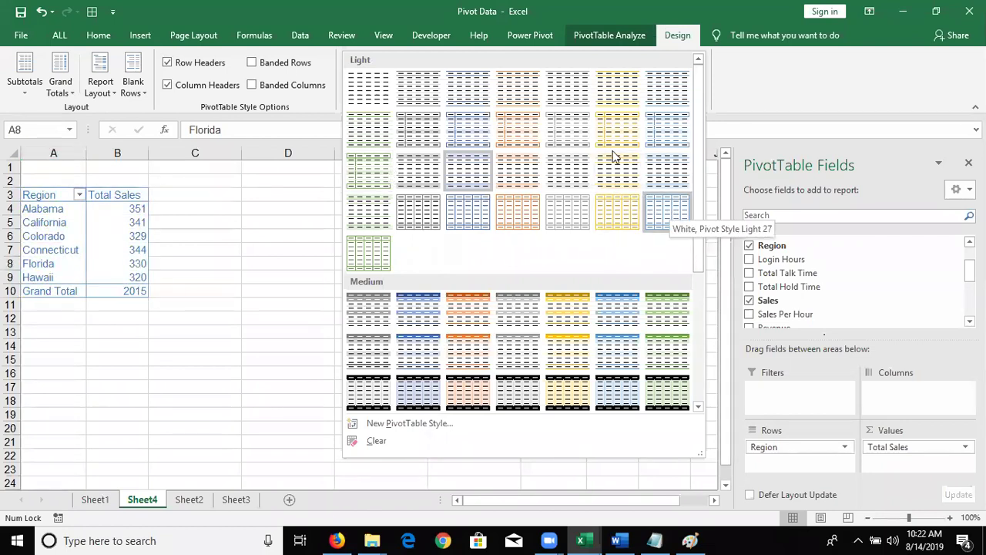
left_click(530, 142)
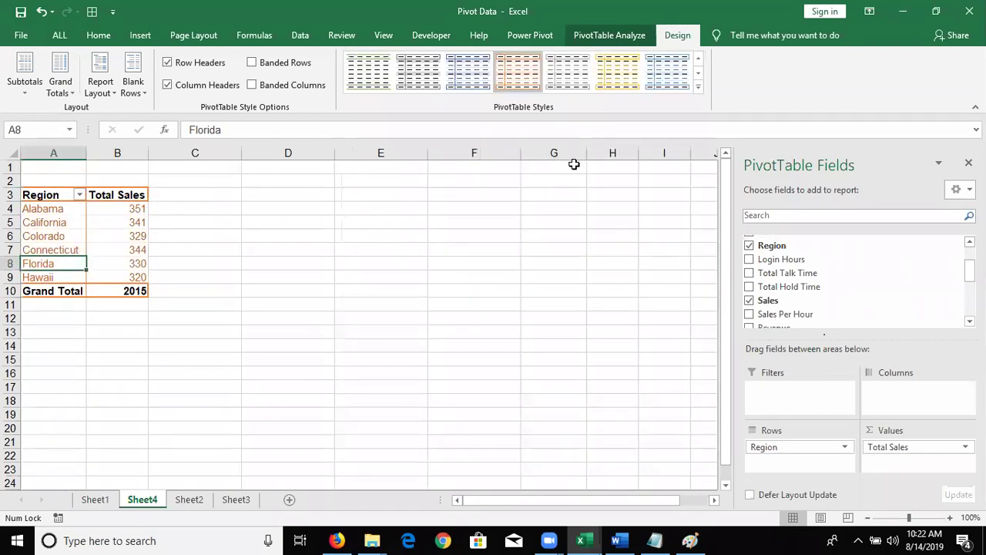
left_click(140, 36)
- Insert a 2-D clustered column PivotChart of Total Sales and place it beside the pivot table
left_click(384, 59)
left_click(393, 107)
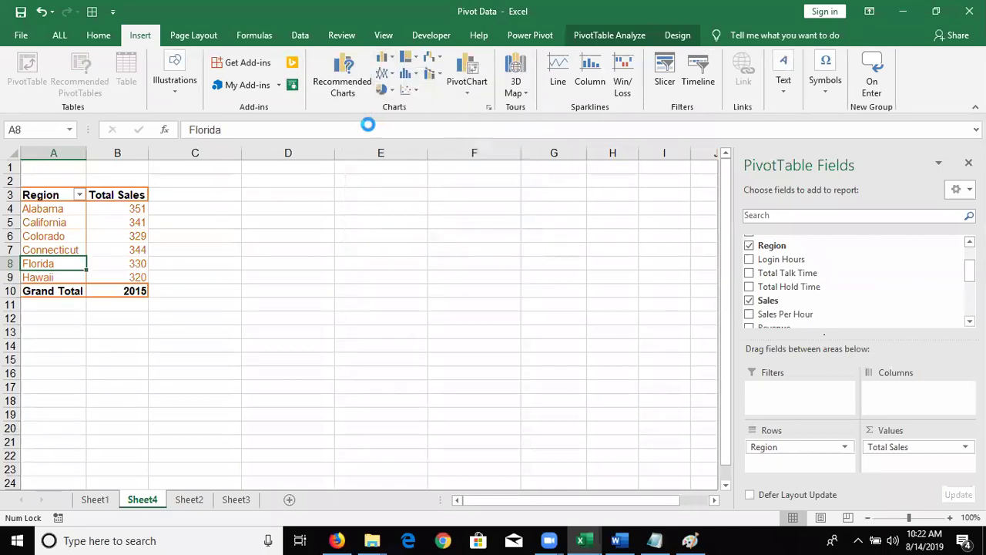
left_click_drag(265, 231, 246, 183)
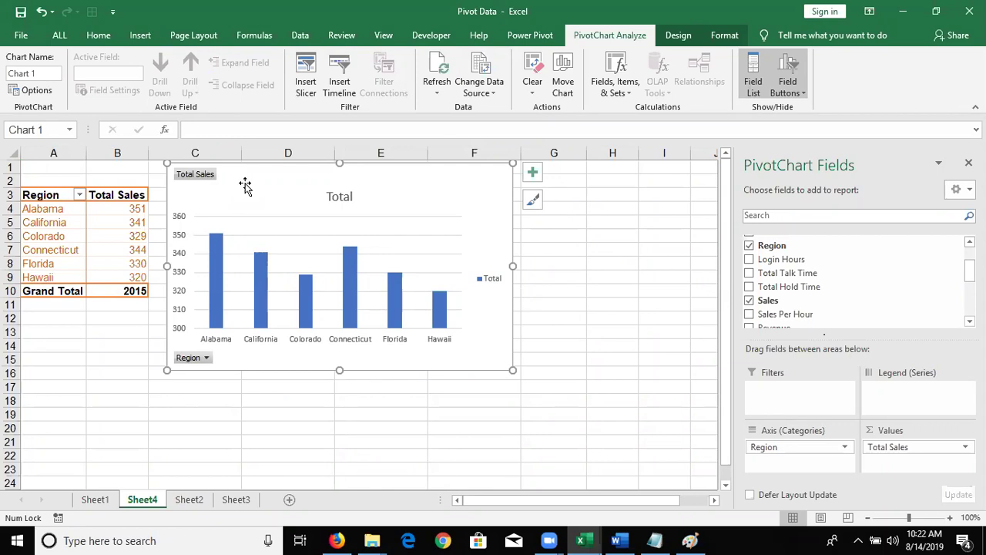
left_click(143, 386)
- Switch to the Sheet2 sales table and try moving the Region column, then cancel the move
left_click(298, 193)
left_click(185, 501)
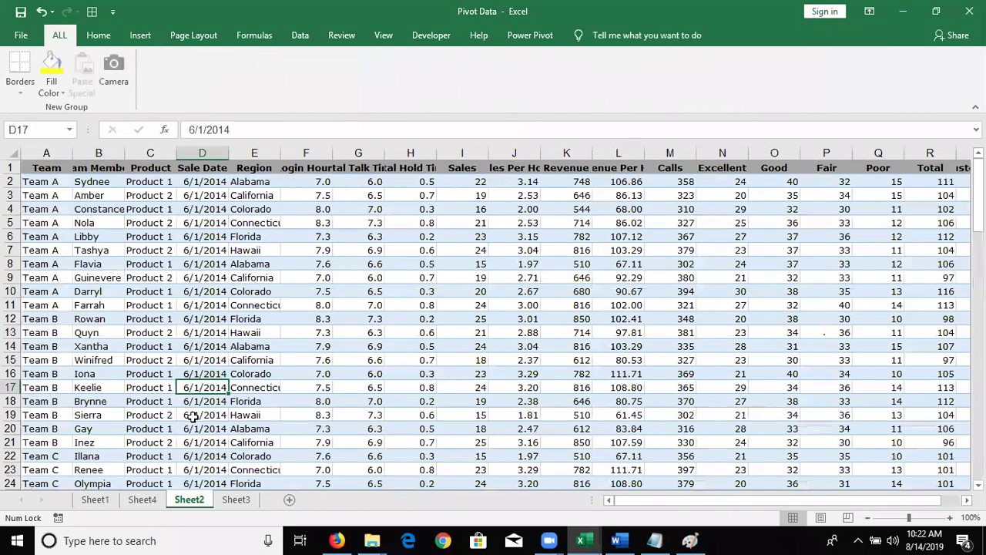
left_click(250, 255)
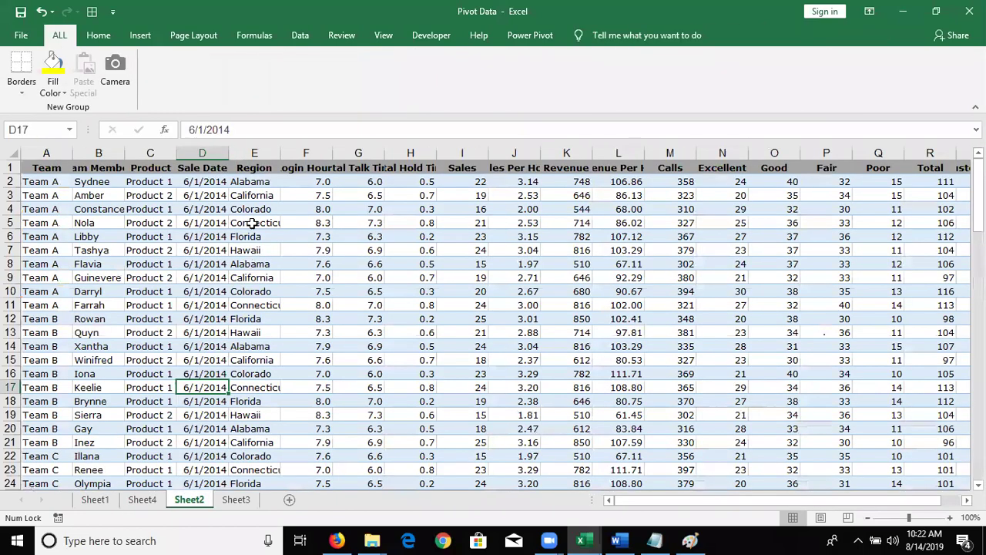
left_click(258, 151)
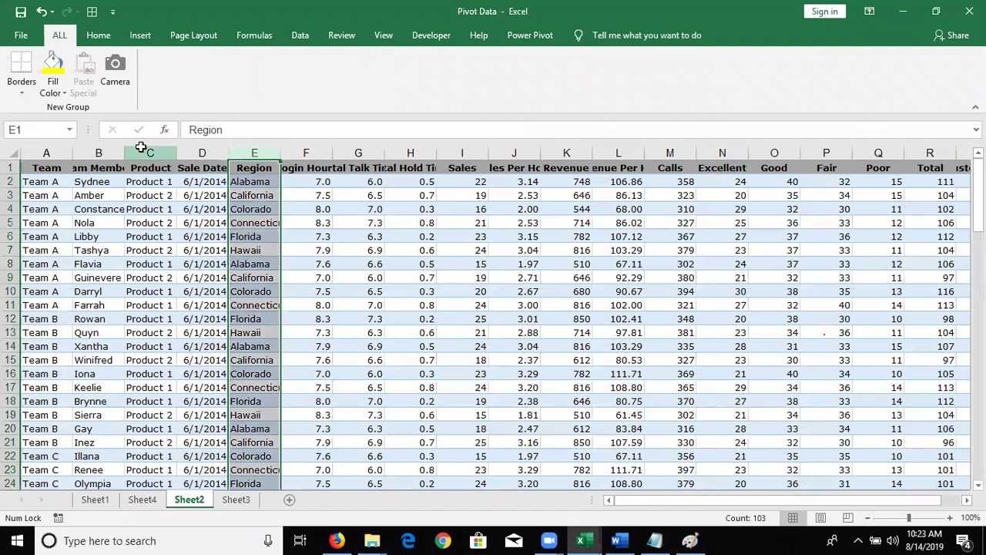
left_click_drag(228, 162, 144, 147)
key("Escape")
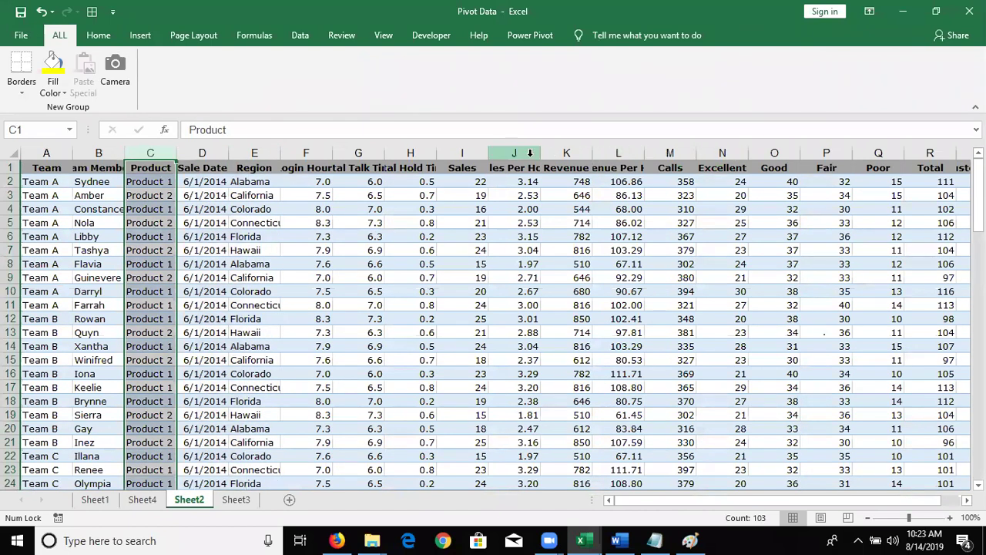
- Select header cell A1 of the sales table and start a new PivotTable from Insert
left_click(466, 153)
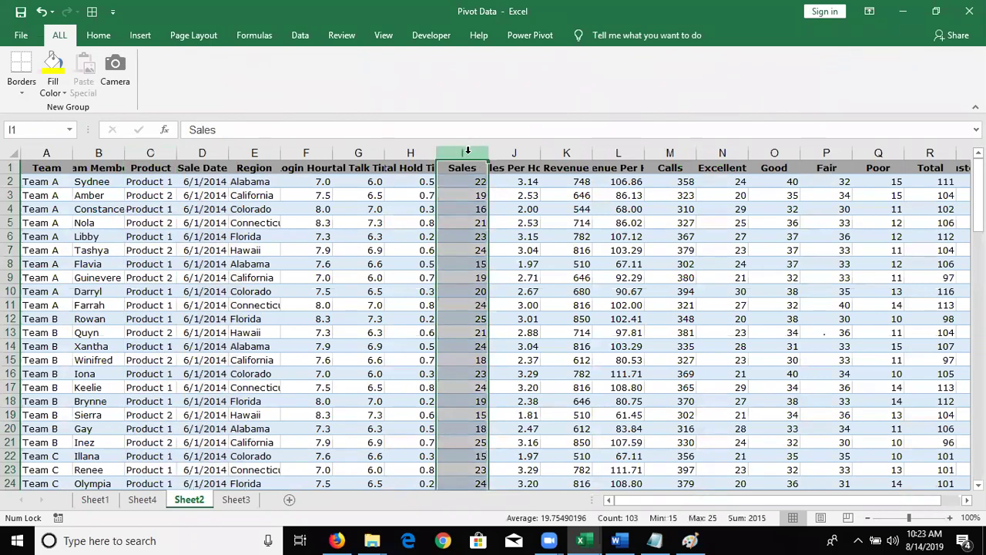
left_click(35, 171)
left_click(98, 35)
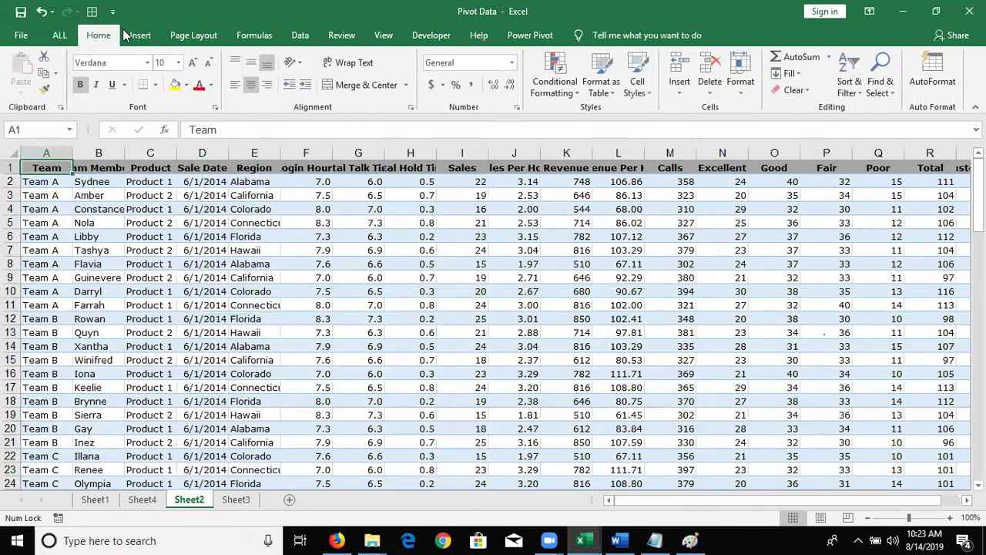
left_click(139, 35)
- Create the pivot on a new sheet with Region in Rows and Sum of Sales as values
left_click(26, 71)
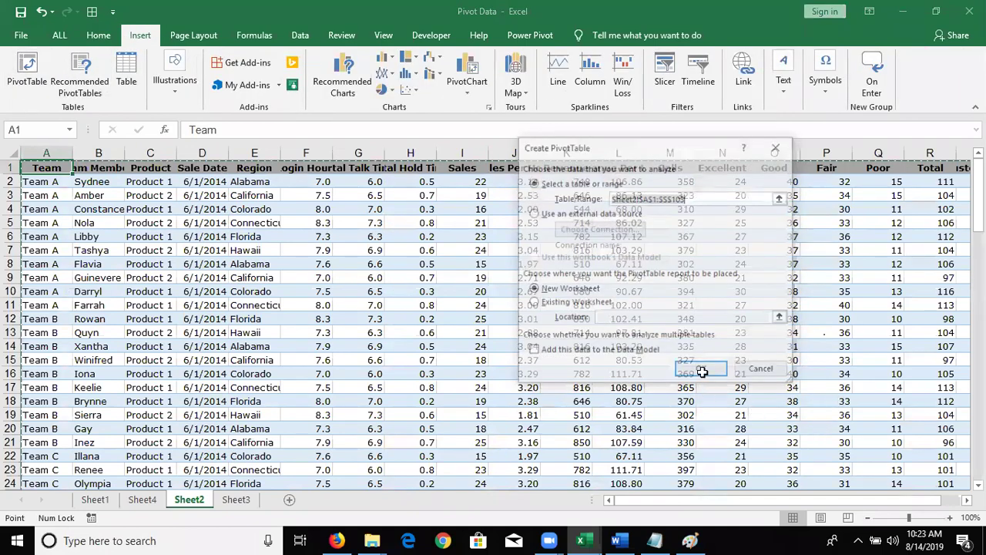
left_click(701, 371)
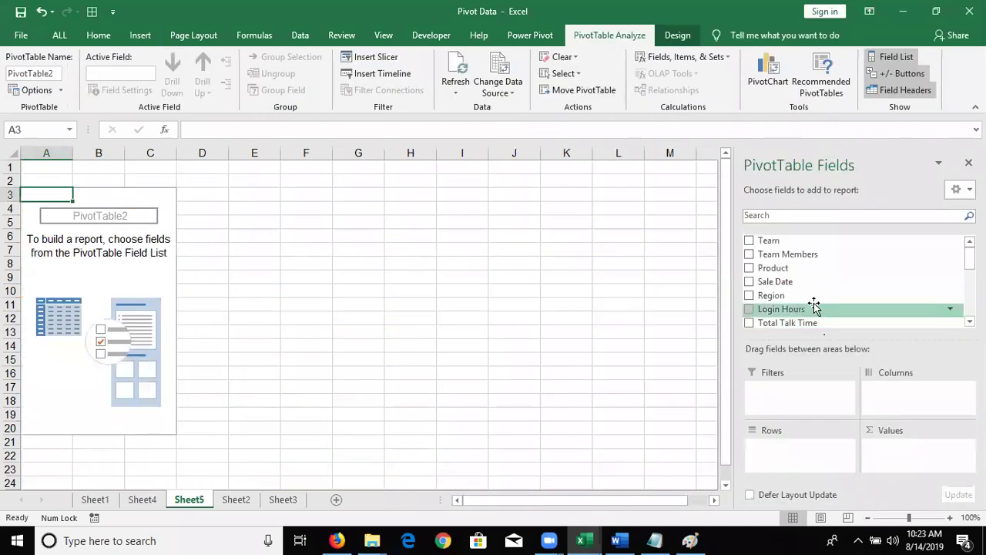
left_click_drag(810, 300, 797, 454)
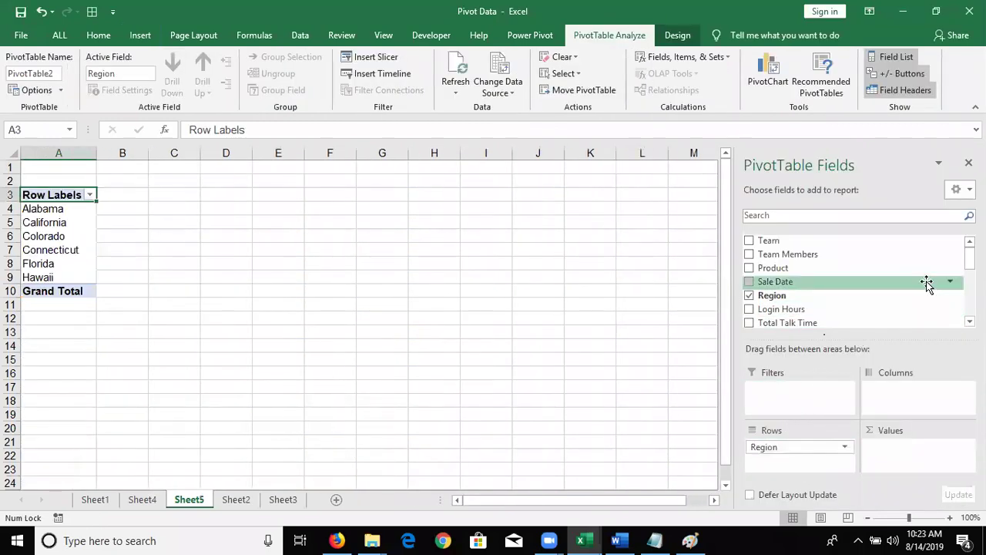
left_click_drag(843, 269, 901, 388)
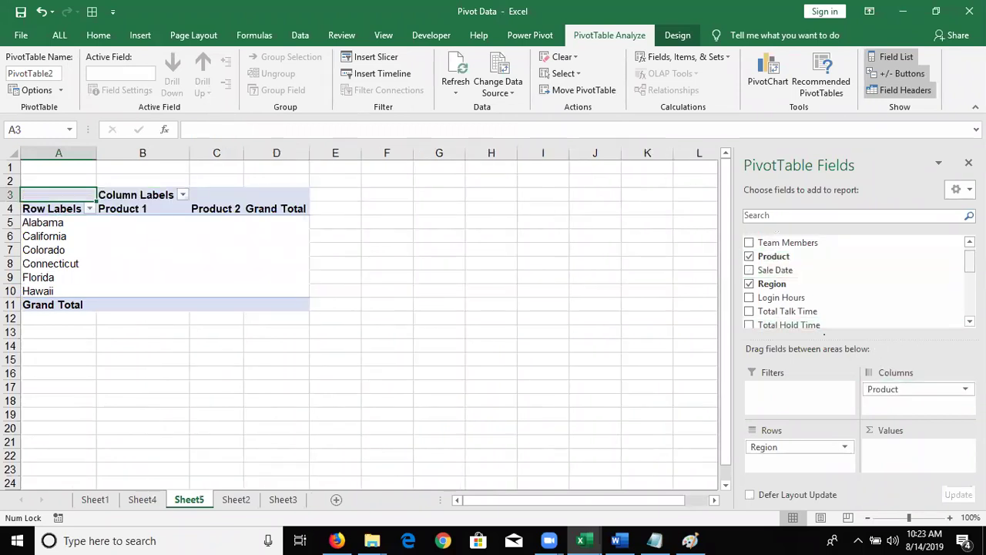
scroll(848, 283, "down", 5)
scroll(847, 281, "up", 1)
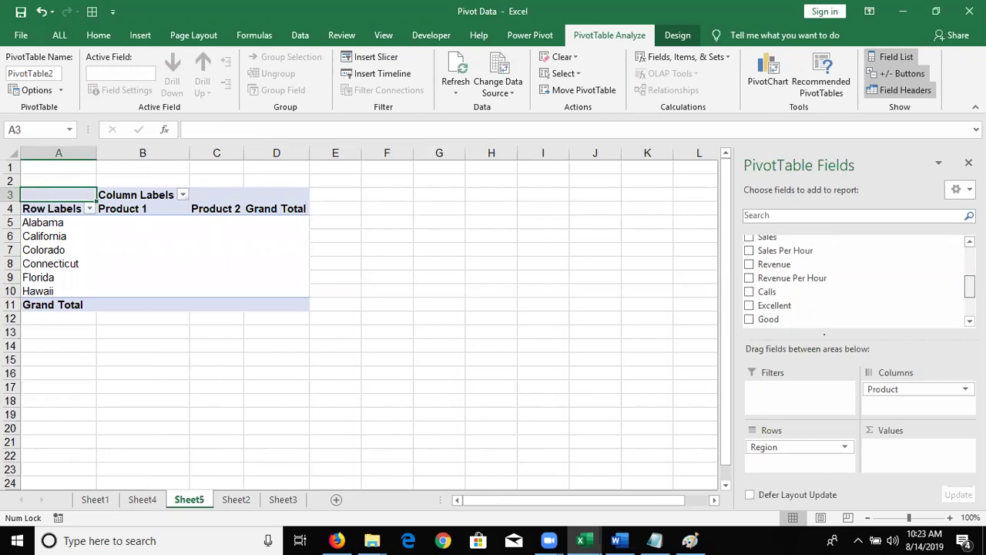
mouse_move(806, 238)
left_mouse_down()
mouse_move(911, 471)
mouse_move(908, 460)
left_mouse_up()
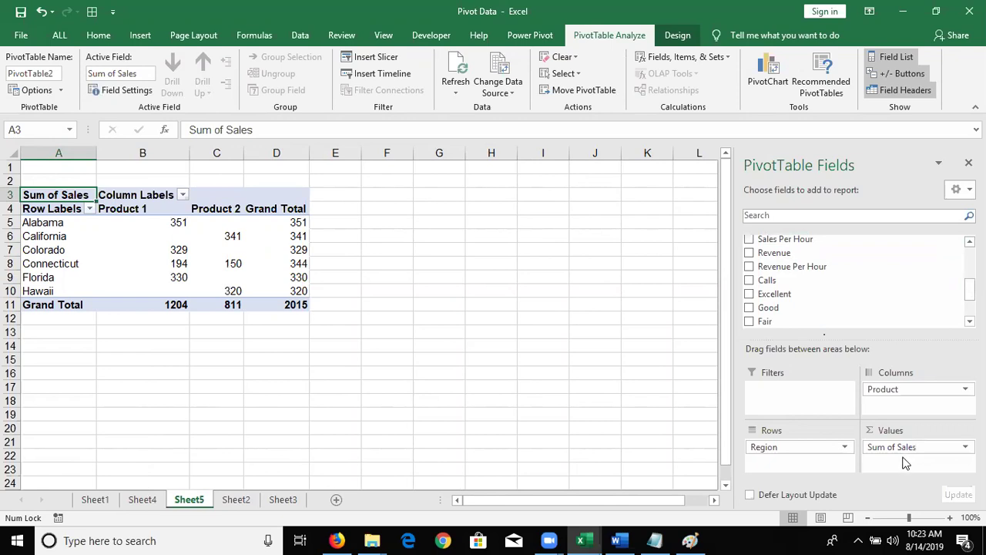
left_click_drag(905, 388, 812, 295)
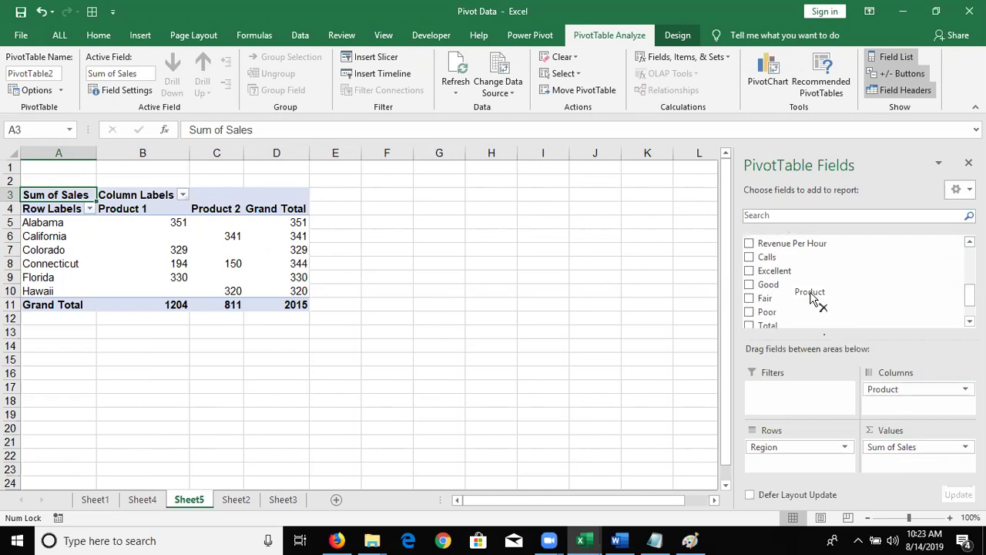
- Add Team Members to the pivot, then move it under Region in the Rows area
scroll(812, 295, "up", 3)
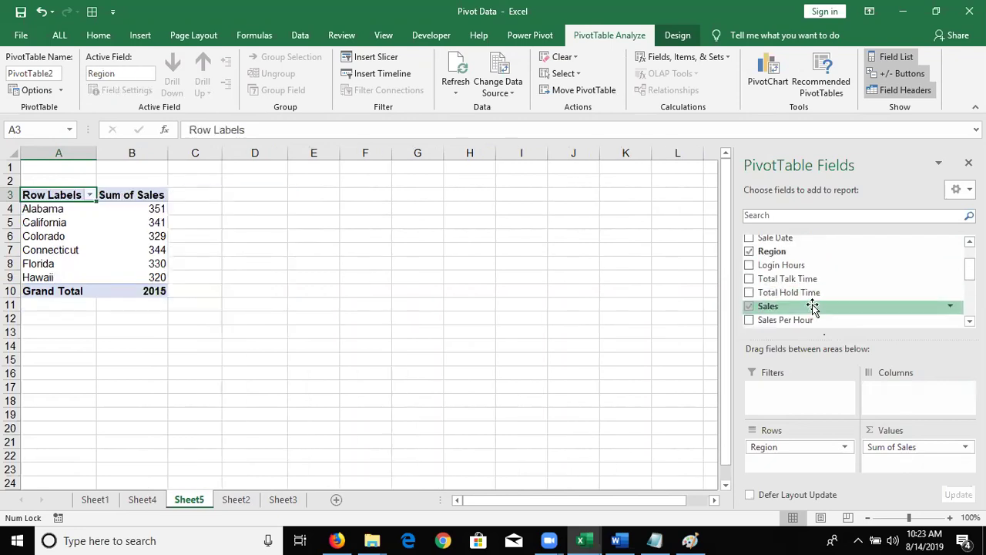
scroll(813, 287, "up", 1)
left_click_drag(809, 253, 900, 404)
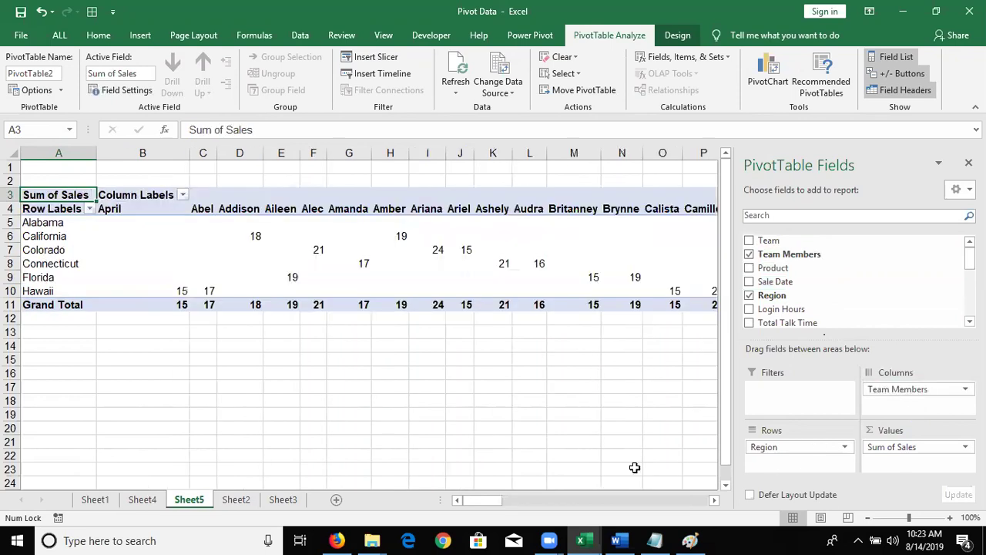
mouse_move(493, 502)
left_mouse_down()
mouse_move(690, 506)
mouse_move(421, 508)
mouse_move(364, 498)
mouse_move(381, 486)
left_mouse_up()
left_click_drag(930, 386, 915, 406)
left_click_drag(915, 407, 817, 456)
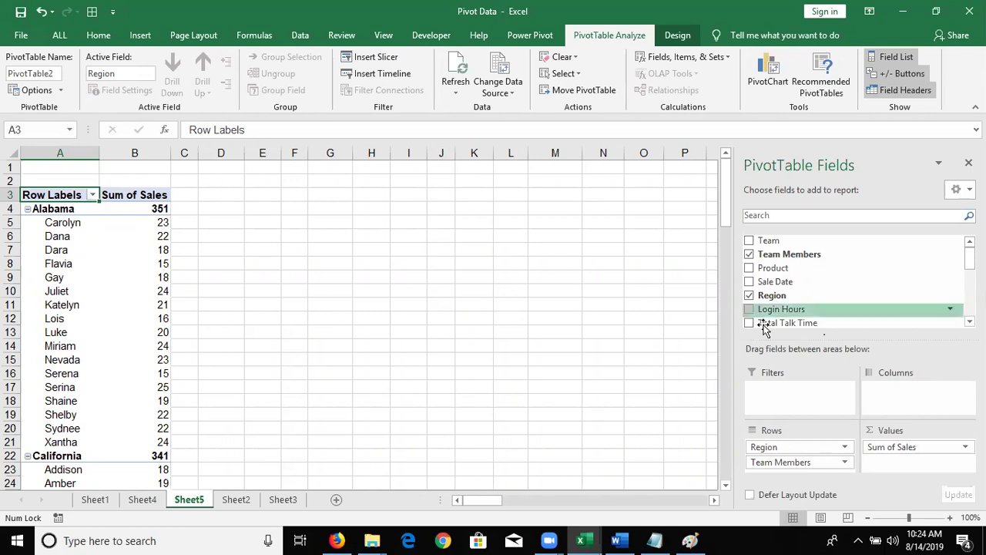
left_click(27, 208)
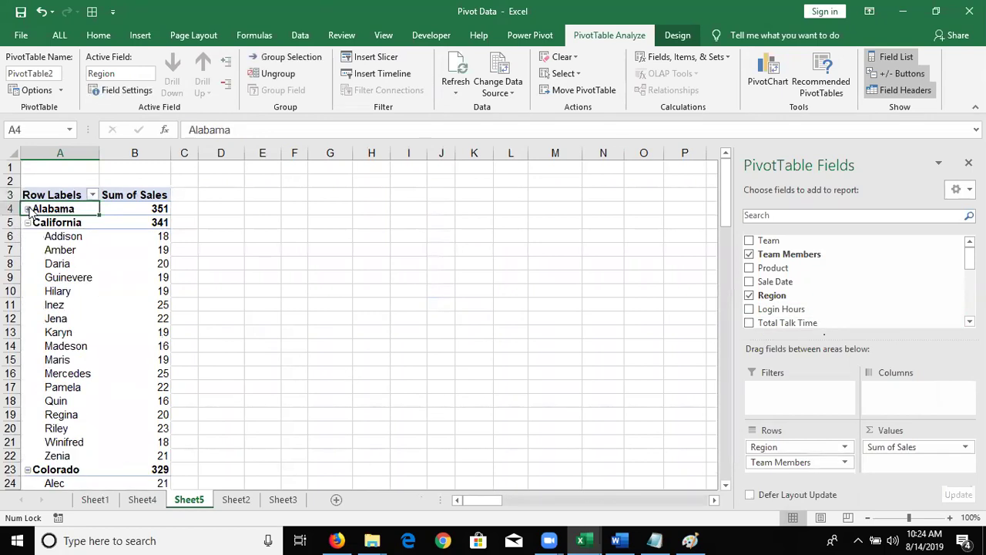
left_click(27, 223)
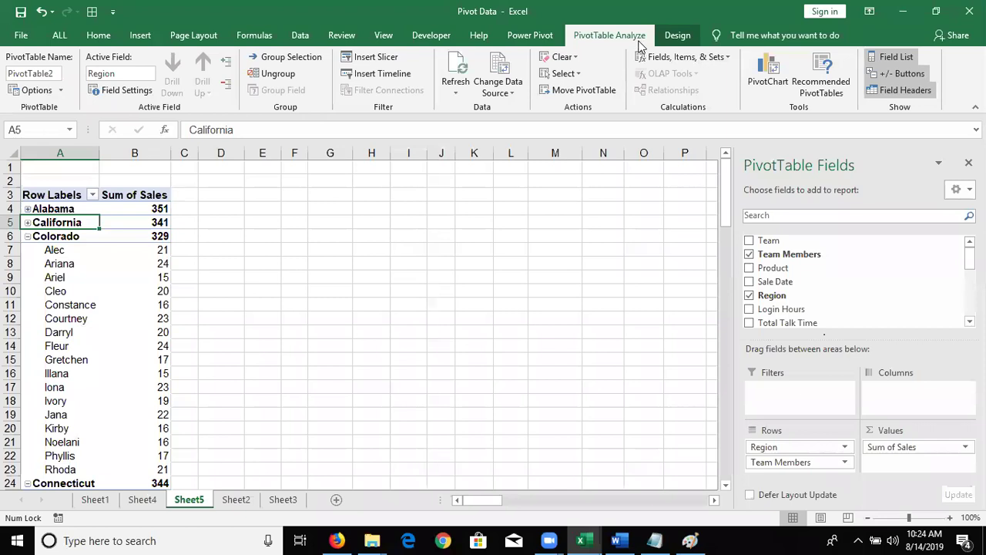
left_click(227, 86)
left_click(228, 65)
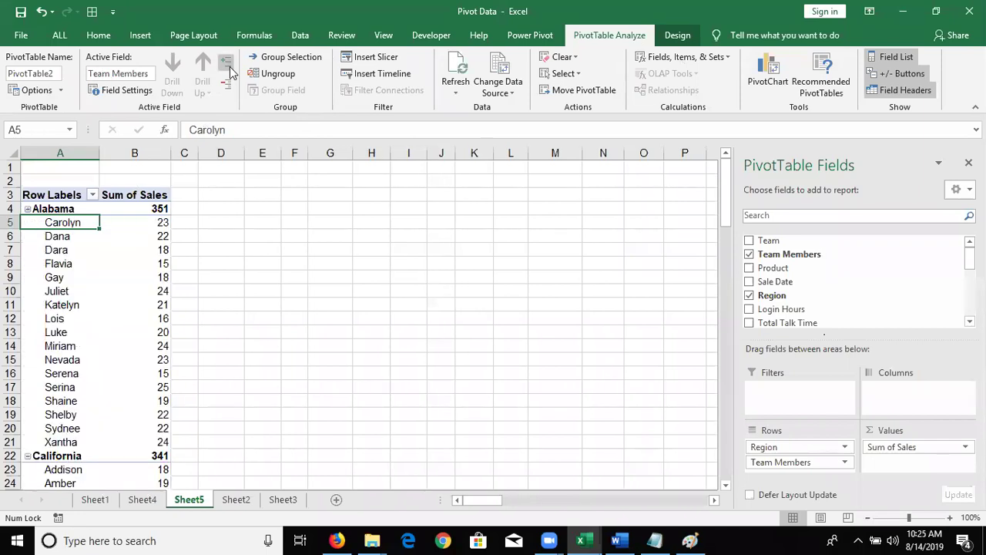
left_click(226, 83)
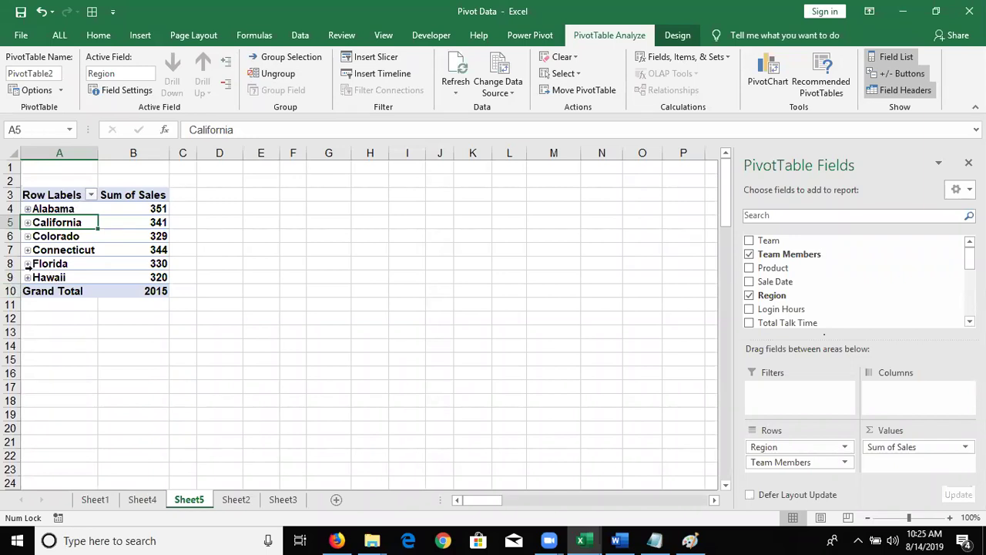
left_click(27, 264)
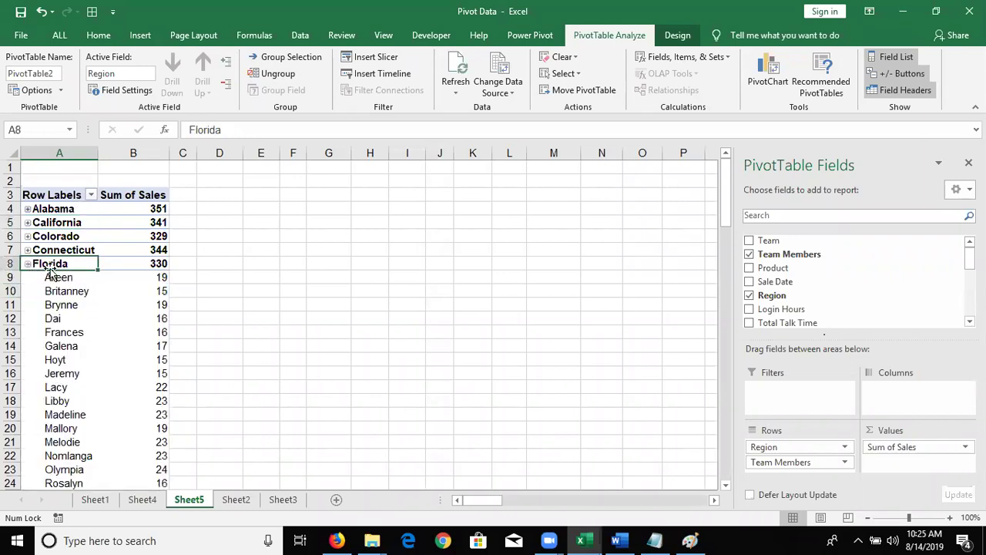
left_click(83, 290)
scroll(106, 332, "down", 4)
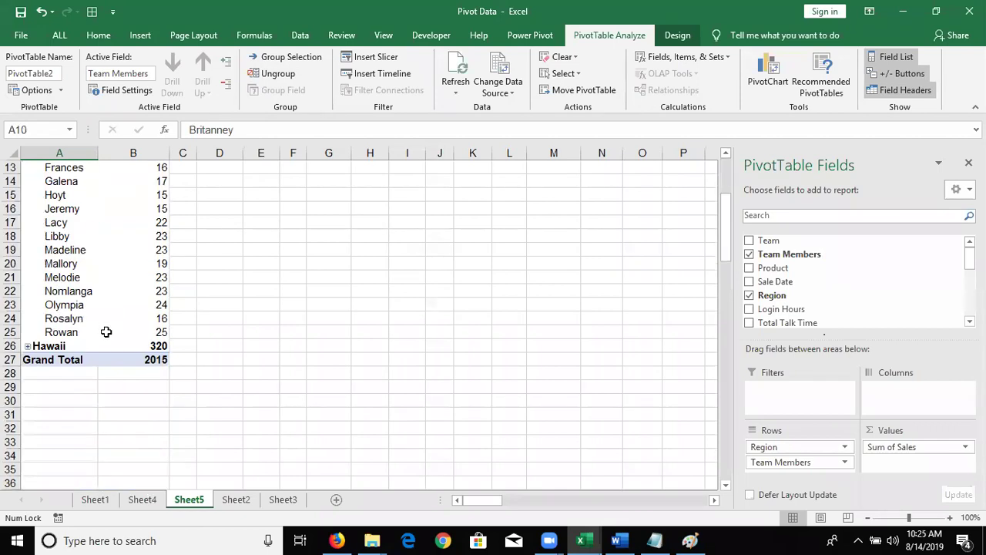
left_click(28, 346)
scroll(48, 346, "down", 5)
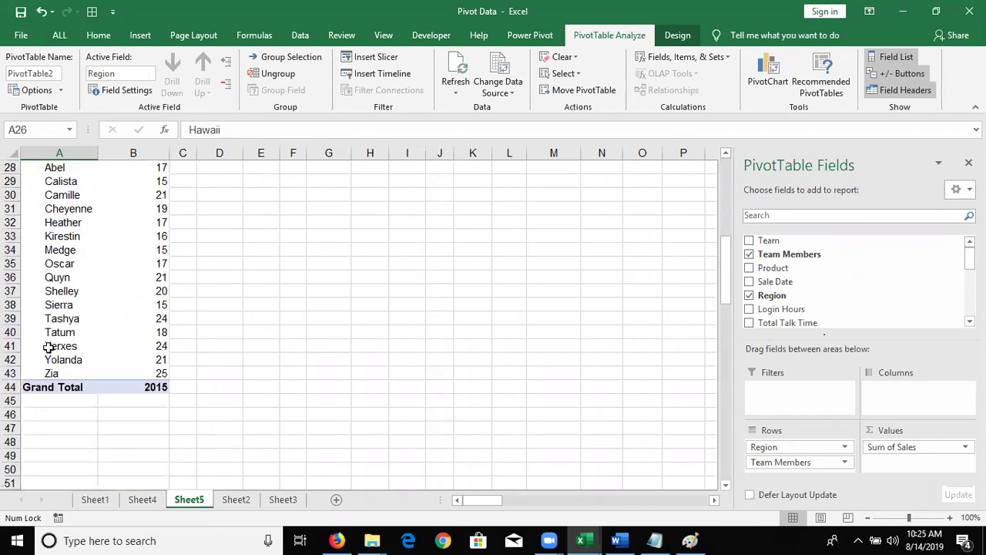
scroll(48, 347, "up", 4)
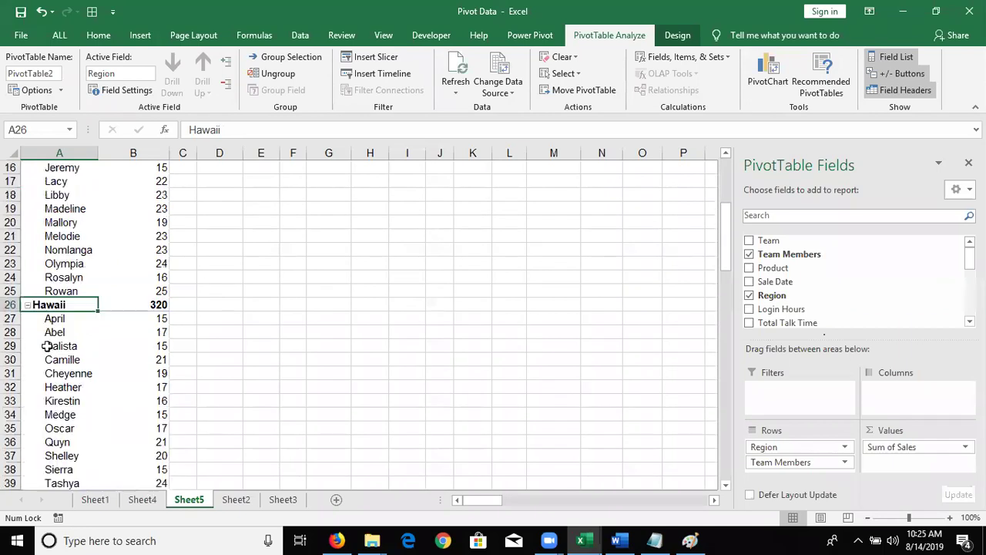
left_click(28, 306)
scroll(30, 292, "up", 3)
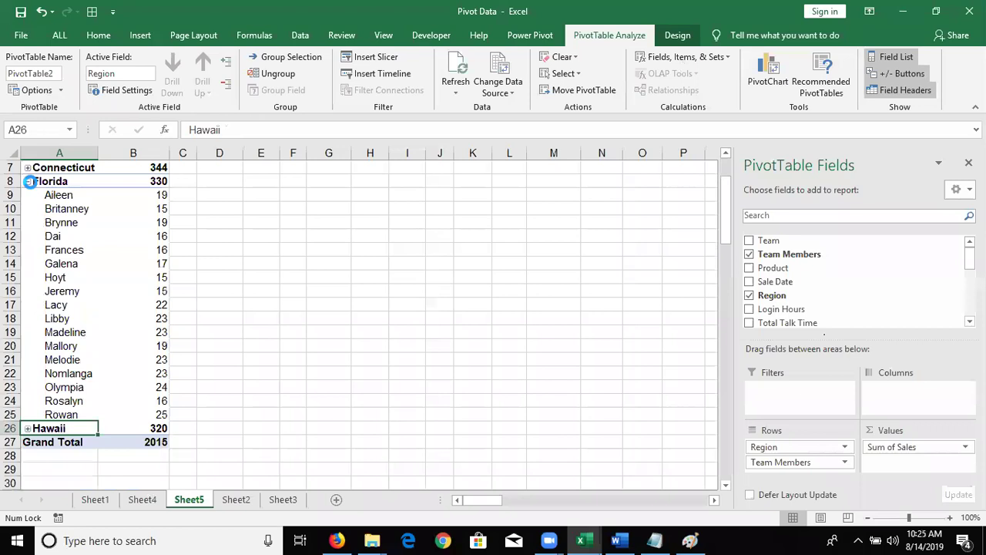
left_click(28, 181)
scroll(91, 282, "up", 2)
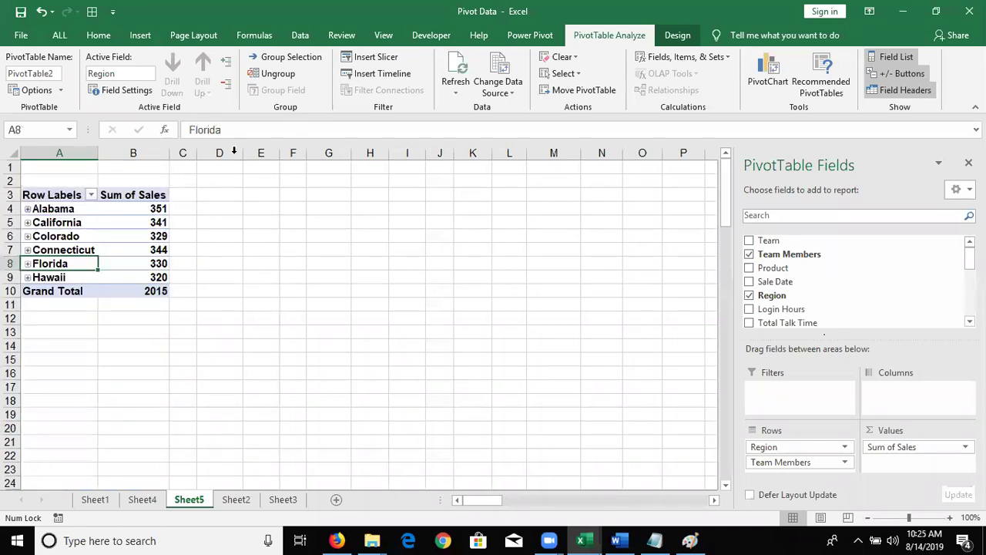
left_click(226, 63)
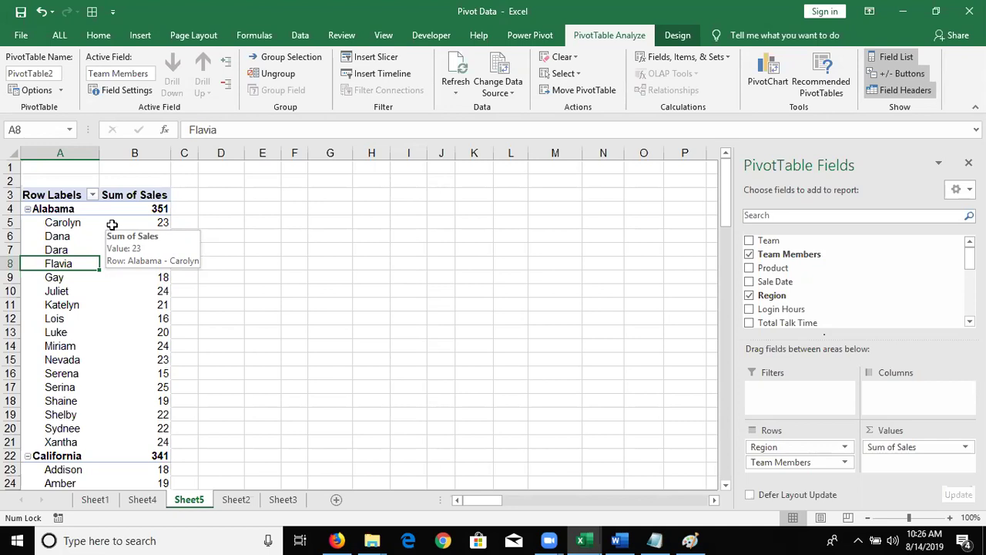
- Select columns A, B and C, then a value cell inside the pivot table
left_click(80, 147)
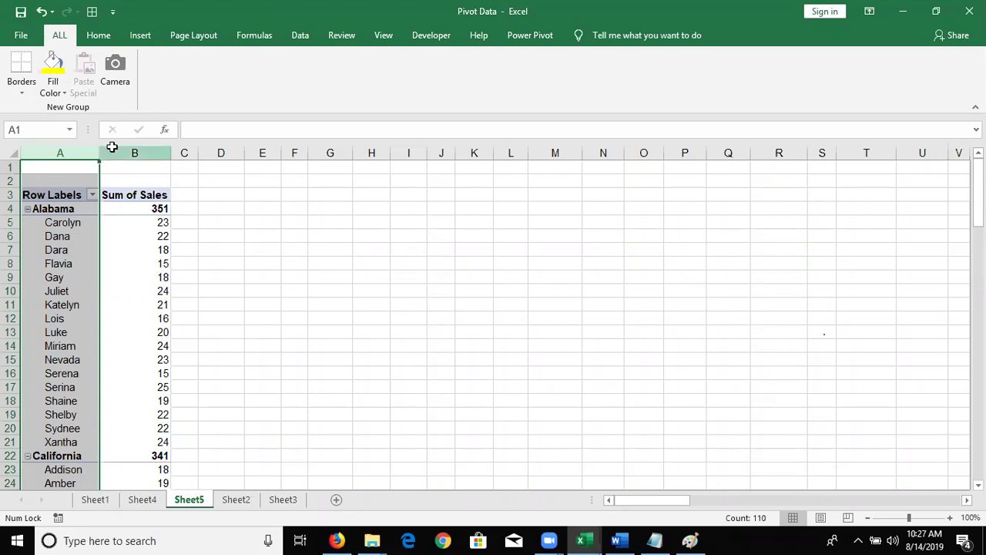
left_click(110, 144)
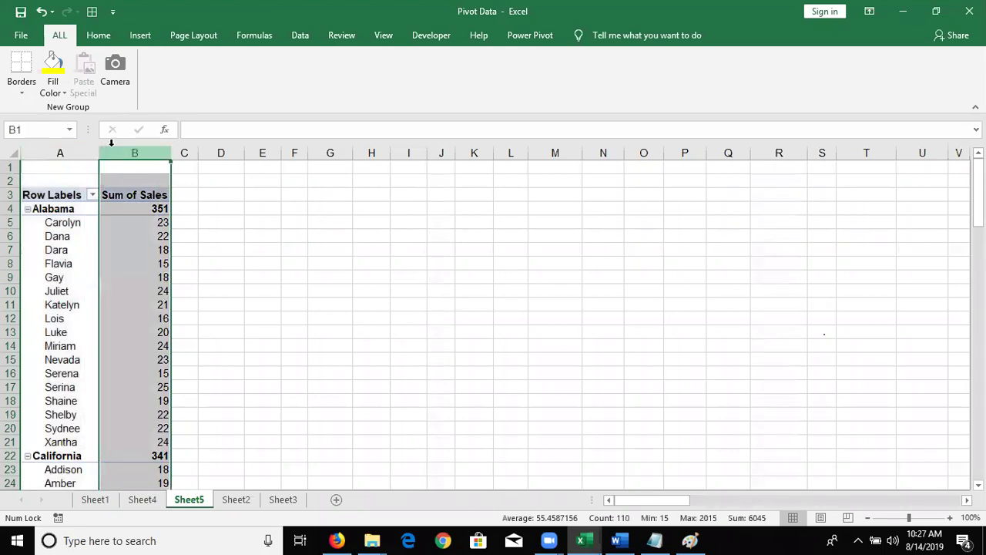
left_click(184, 152)
left_click(145, 212)
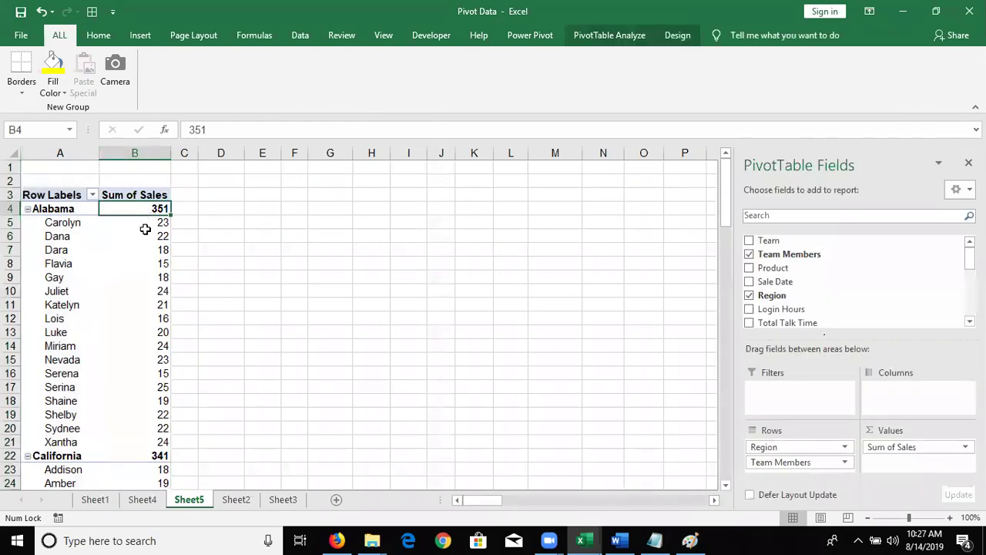
- Try the Show in Tabular Form report layout, then undo back to compact layout
left_click(678, 37)
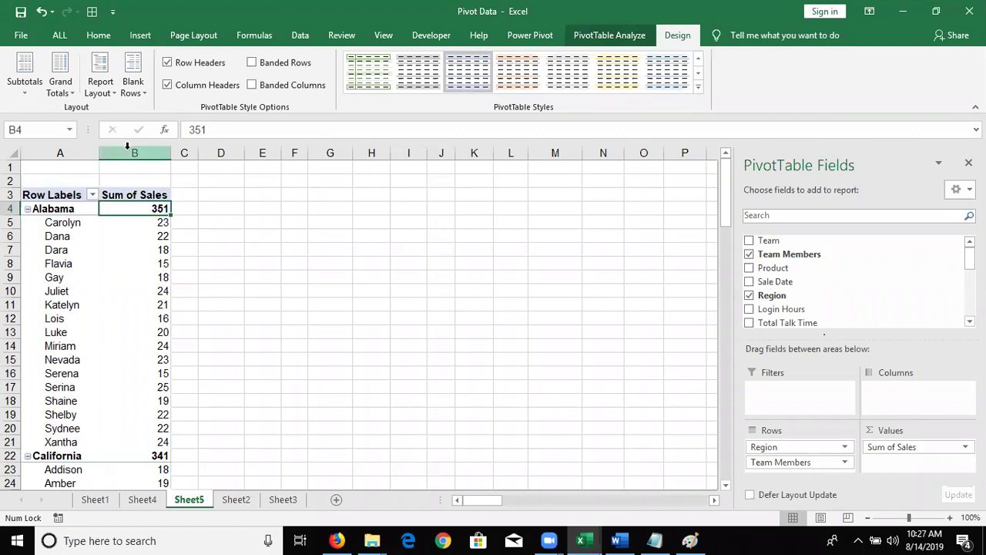
left_click(116, 100)
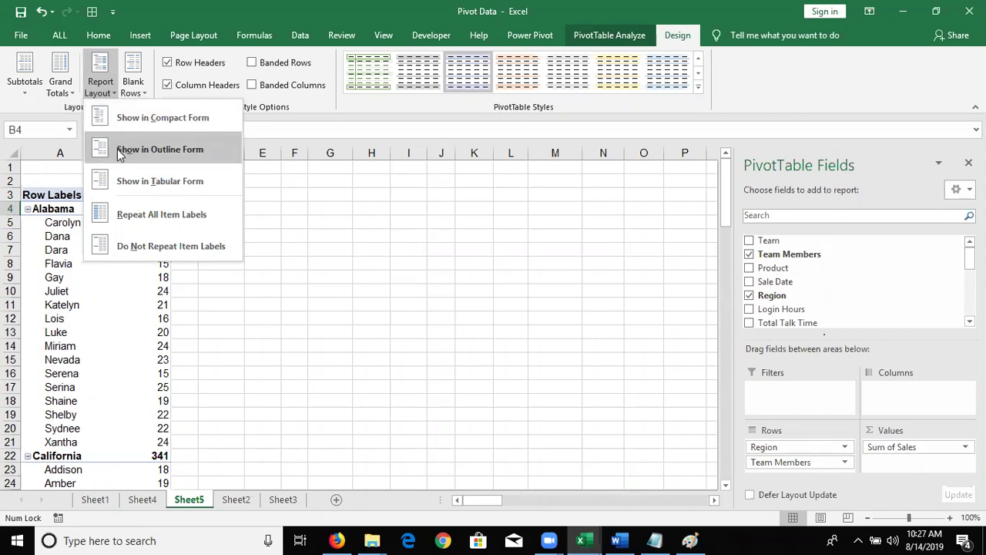
left_click(139, 179)
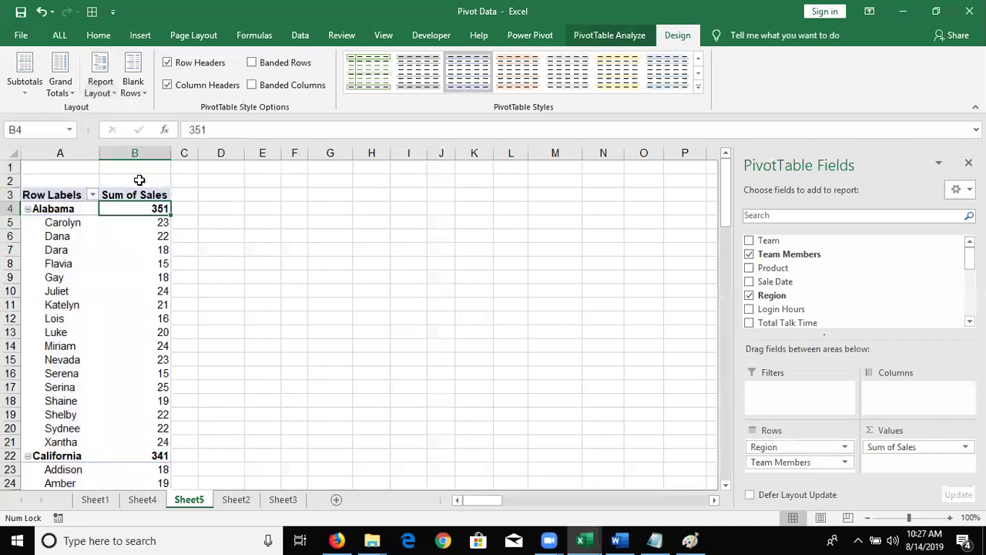
key("ctrl+z")
- Turn on Classic PivotTable layout in the PivotTable Options Display settings
right_click(112, 264)
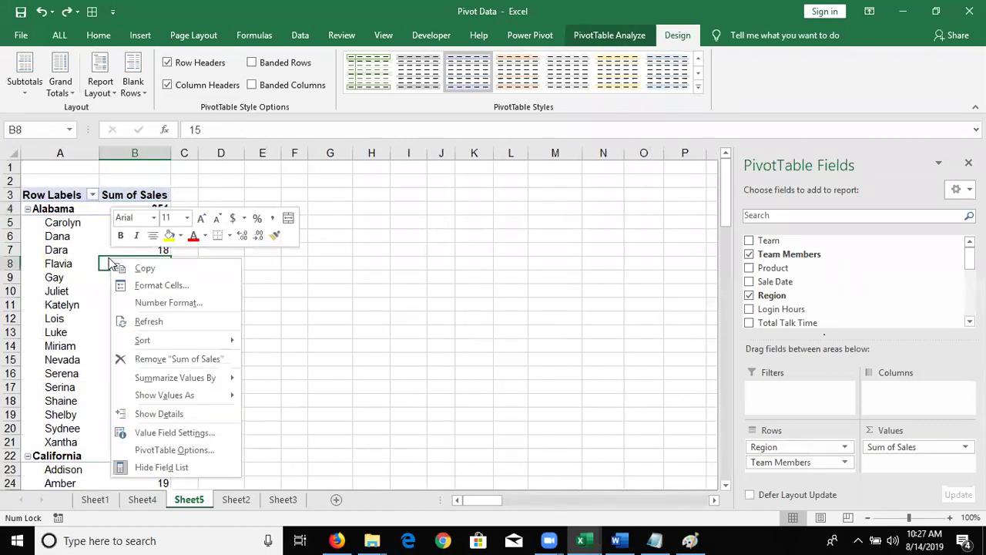
left_click(170, 452)
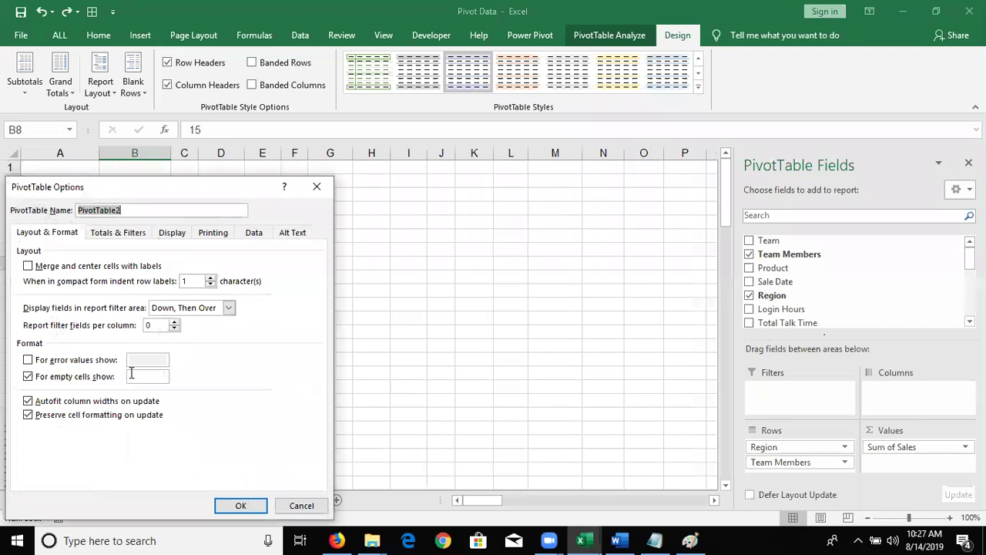
left_click(170, 232)
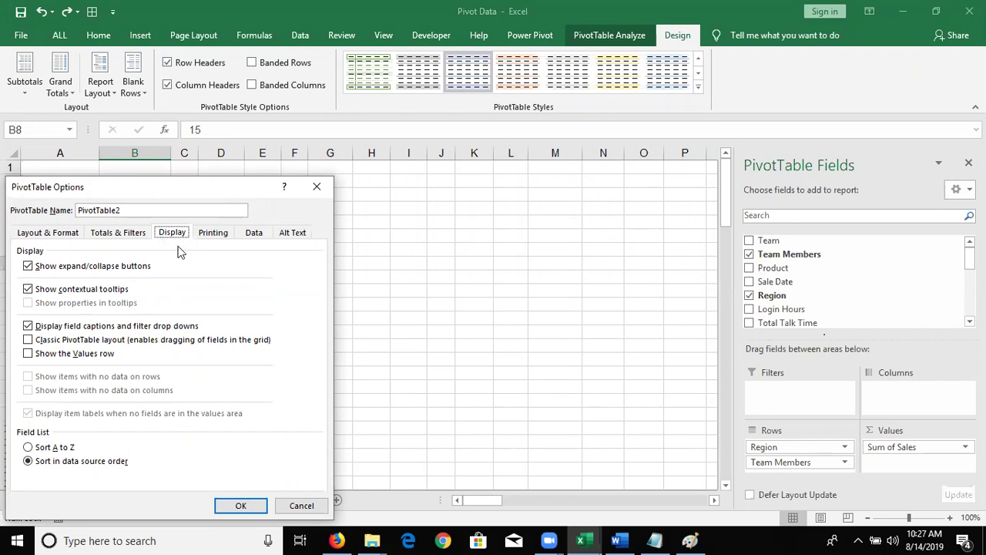
left_click(77, 340)
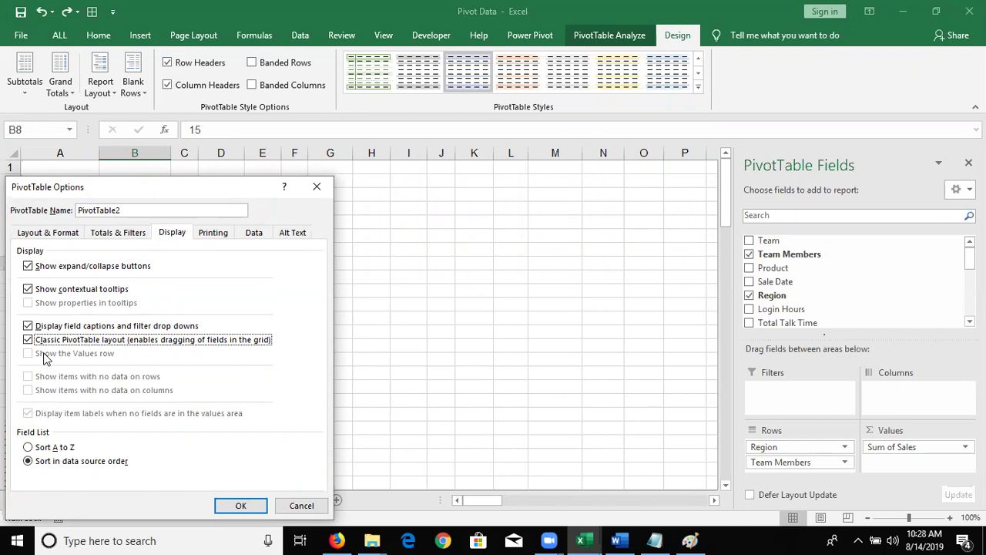
left_click(239, 506)
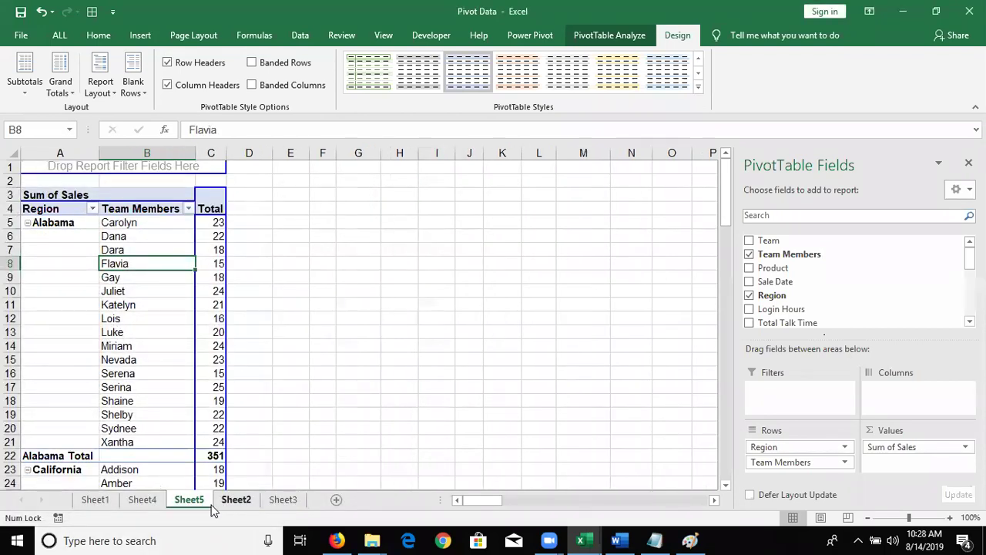
- Turn off the Region subtotals using the Alabama Total row's context menu
scroll(211, 426, "down", 6)
scroll(213, 427, "up", 6)
left_click(37, 455)
left_click(77, 454)
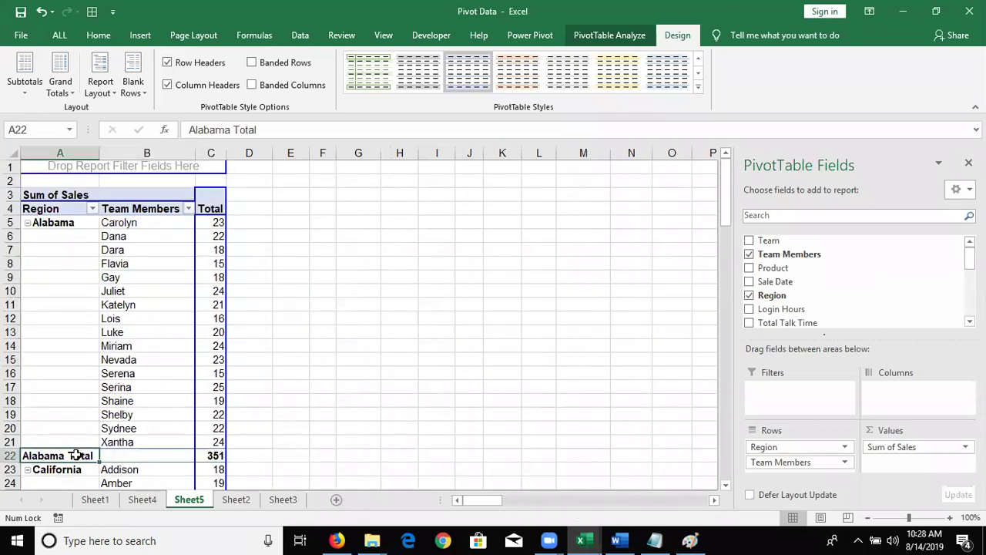
scroll(77, 455, "down", 2)
scroll(77, 455, "down", 5)
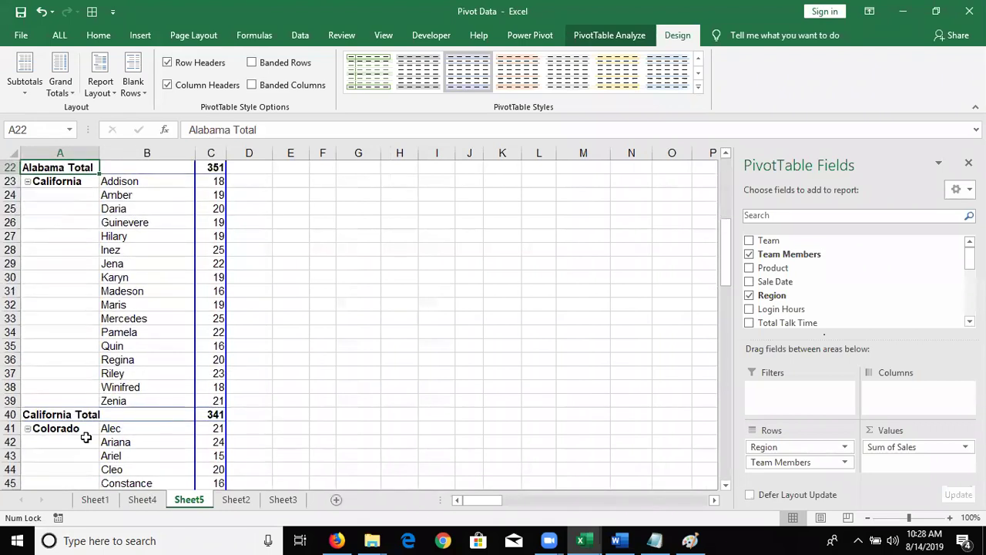
scroll(81, 420, "up", 6)
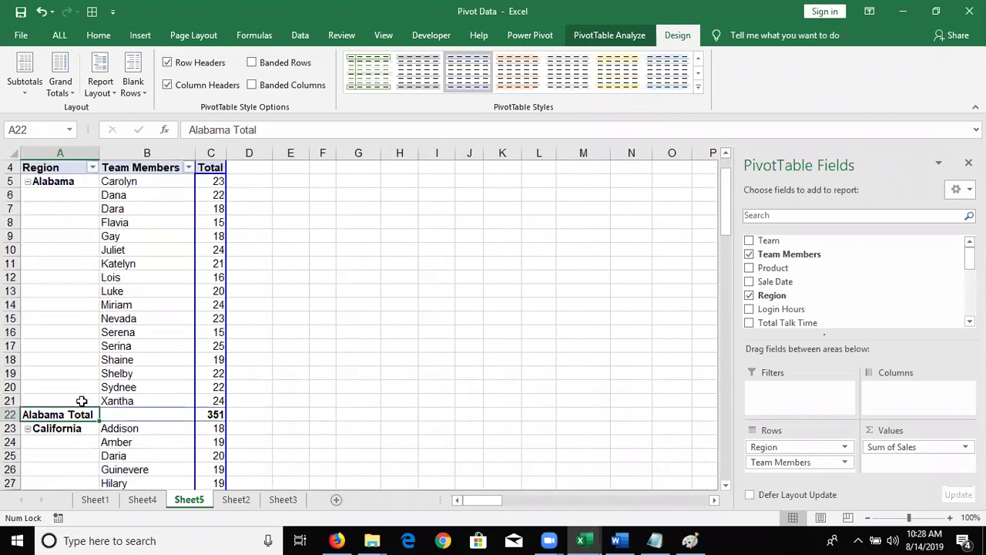
right_click(83, 420)
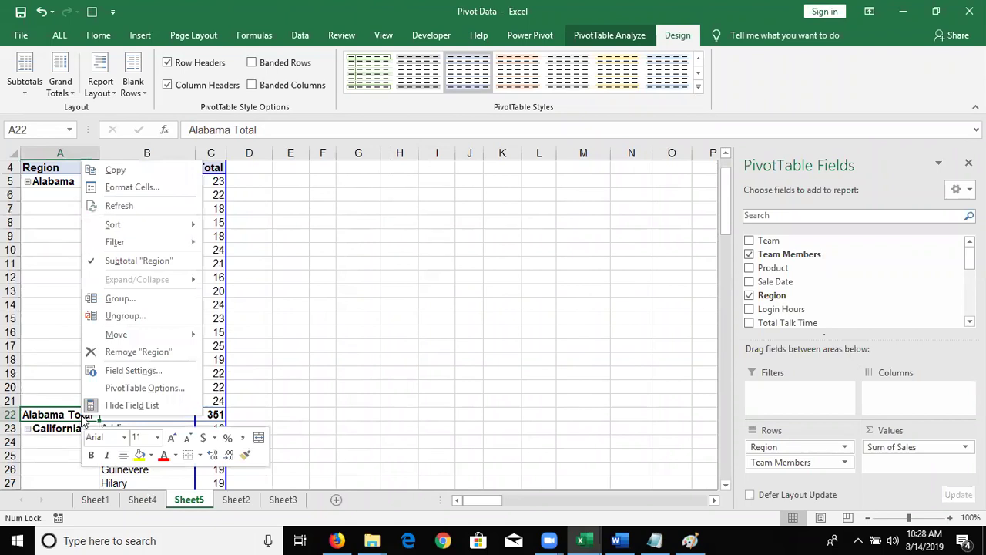
left_click(94, 266)
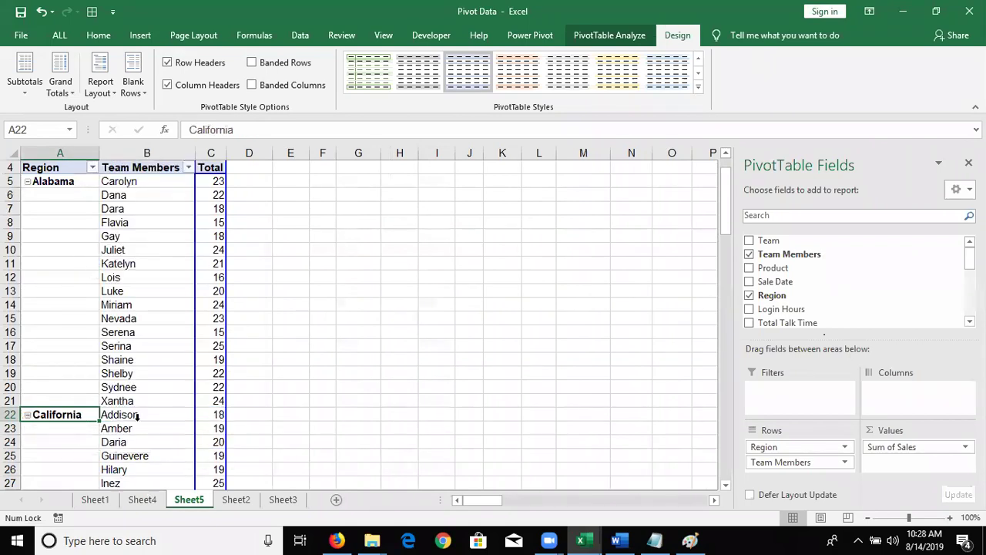
- Select the blank Region cells under Alabama and the Team Members items to review the layout
scroll(134, 416, "down", 5)
scroll(135, 416, "down", 5)
scroll(137, 417, "up", 5)
scroll(145, 377, "up", 6)
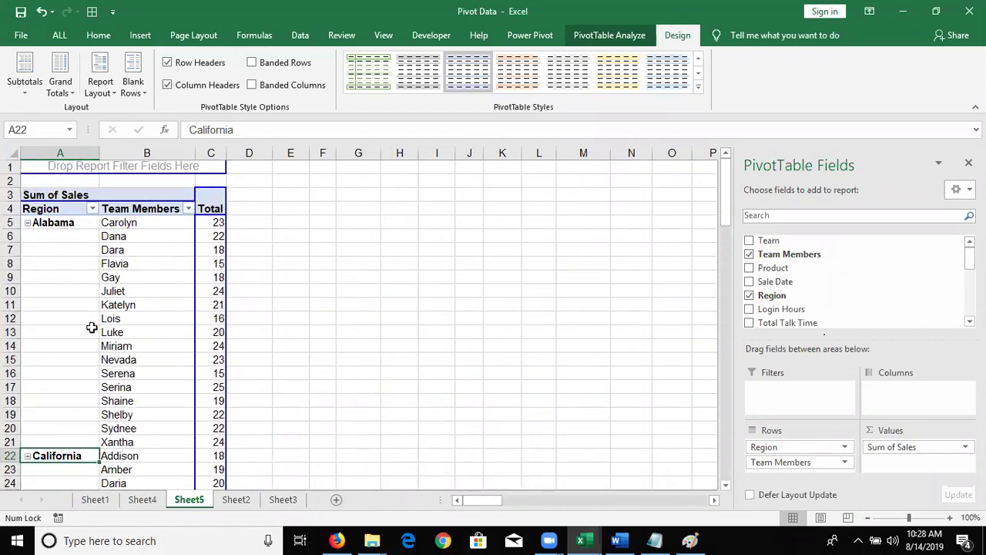
left_click_drag(77, 237, 65, 431)
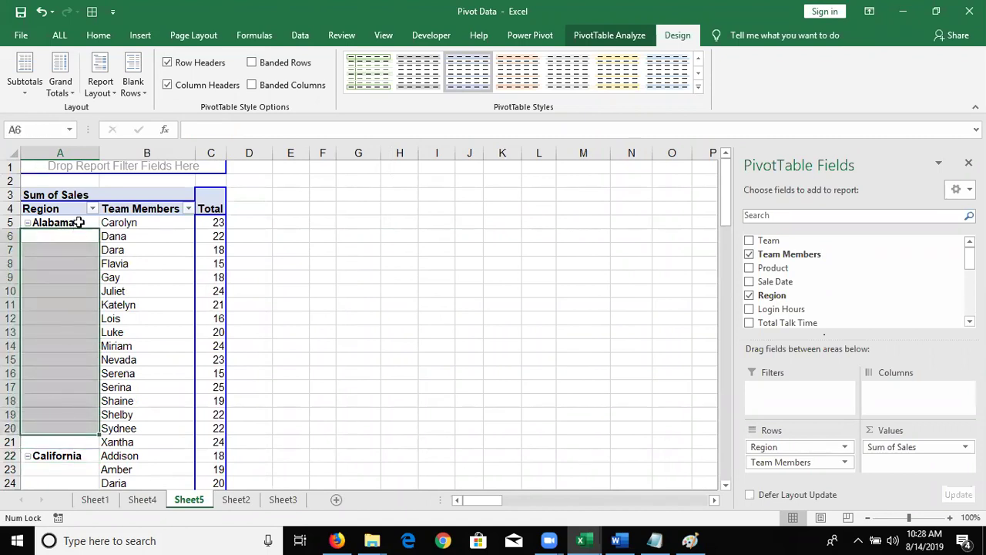
left_click_drag(75, 223, 71, 437)
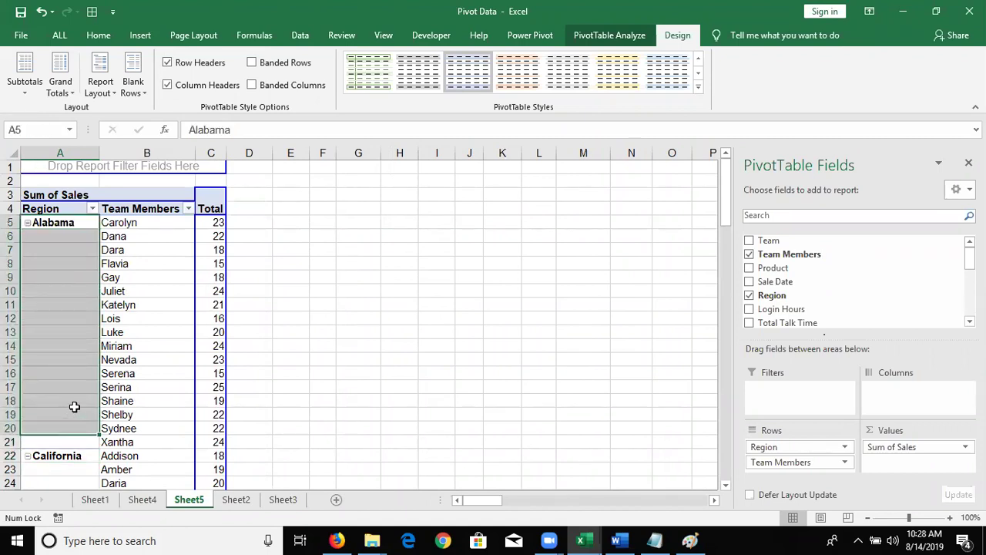
left_click(134, 343)
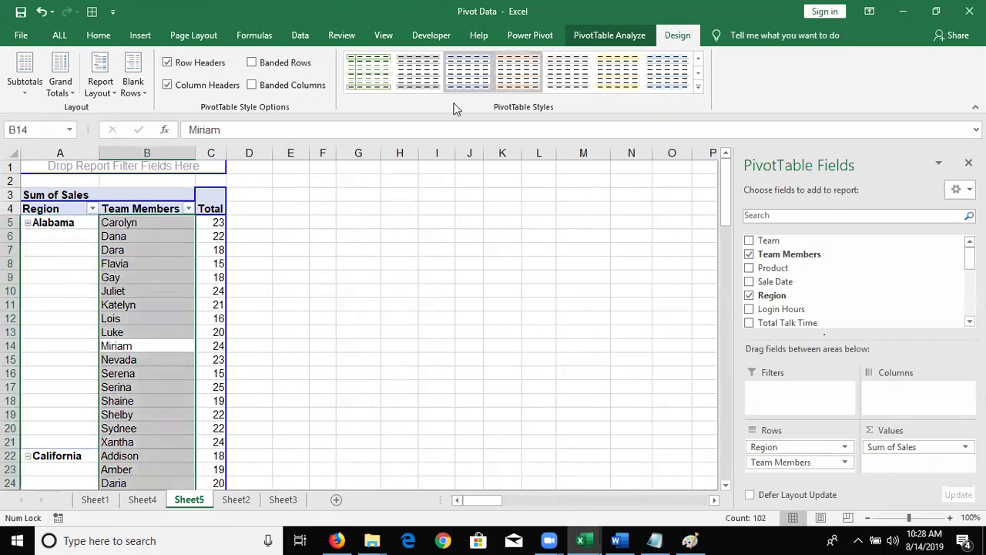
left_click(111, 98)
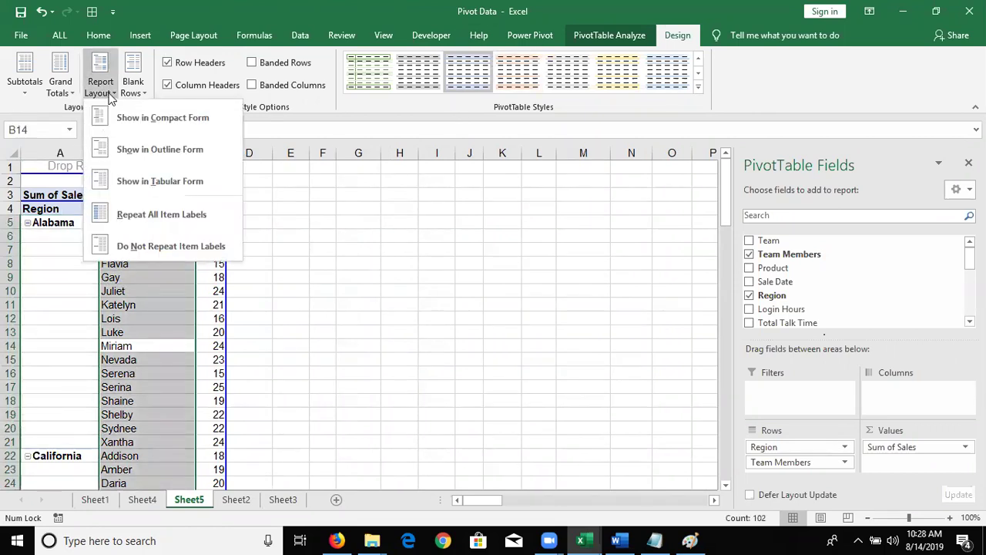
- Set Repeat All Item Labels so every team-member row shows its region name
left_click(175, 214)
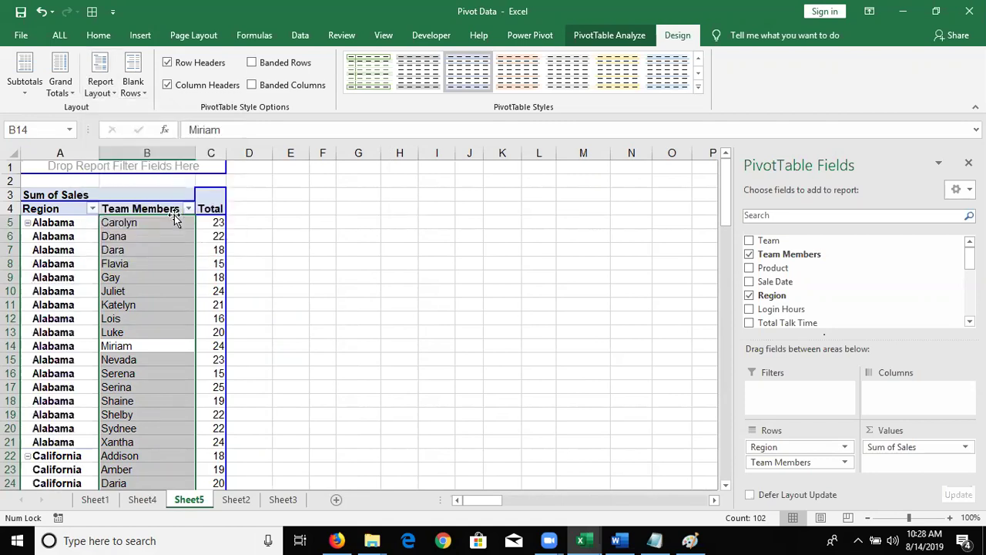
left_click(56, 276)
scroll(62, 276, "down", 4)
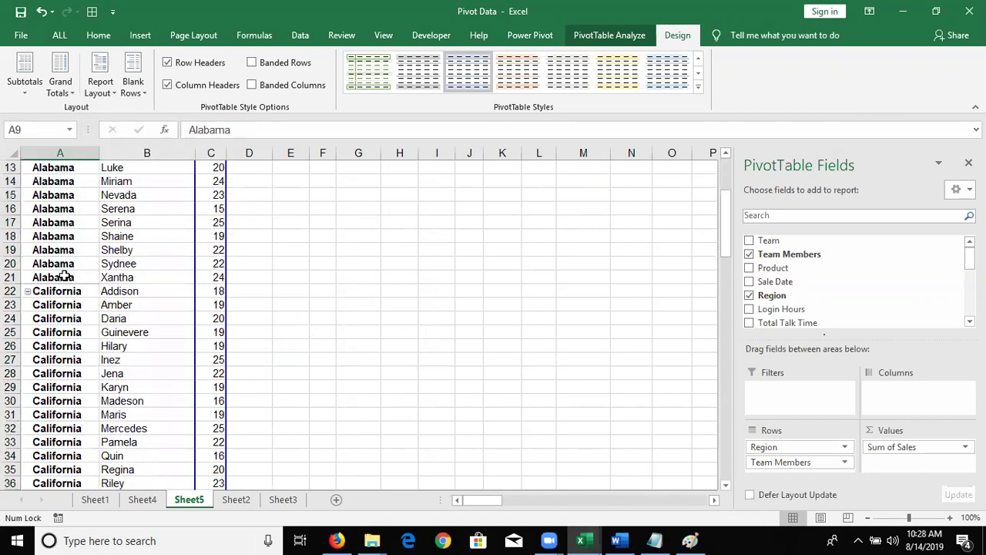
left_click(56, 360)
scroll(58, 362, "down", 2)
scroll(57, 363, "down", 10)
scroll(61, 362, "down", 10)
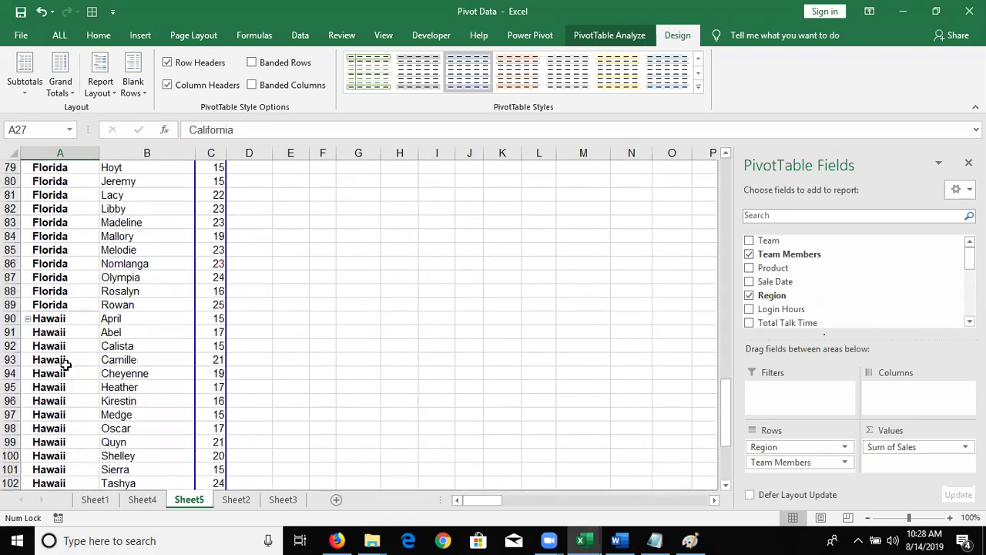
scroll(66, 365, "down", 6)
scroll(65, 364, "down", 2)
scroll(70, 361, "up", 11)
scroll(66, 347, "up", 6)
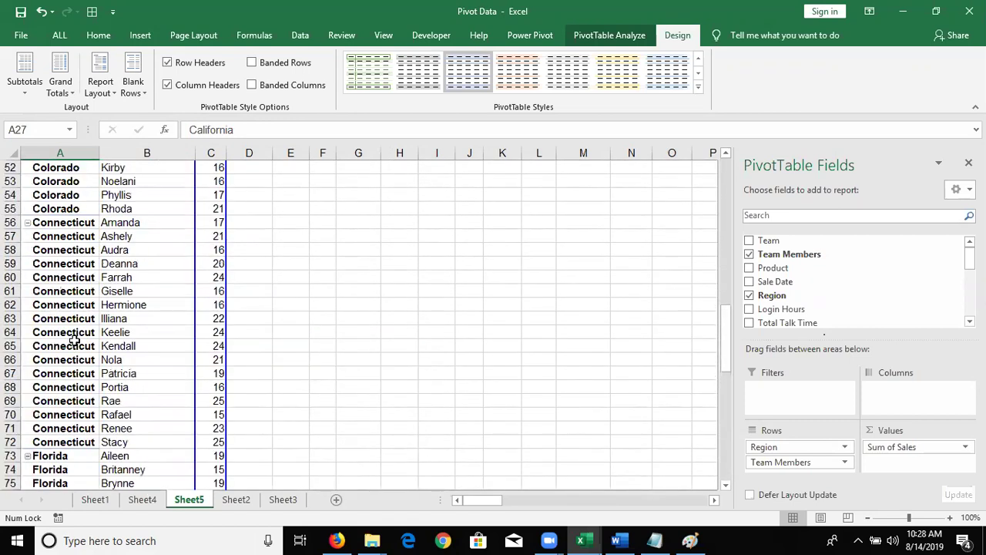
scroll(73, 337, "up", 16)
scroll(82, 331, "up", 1)
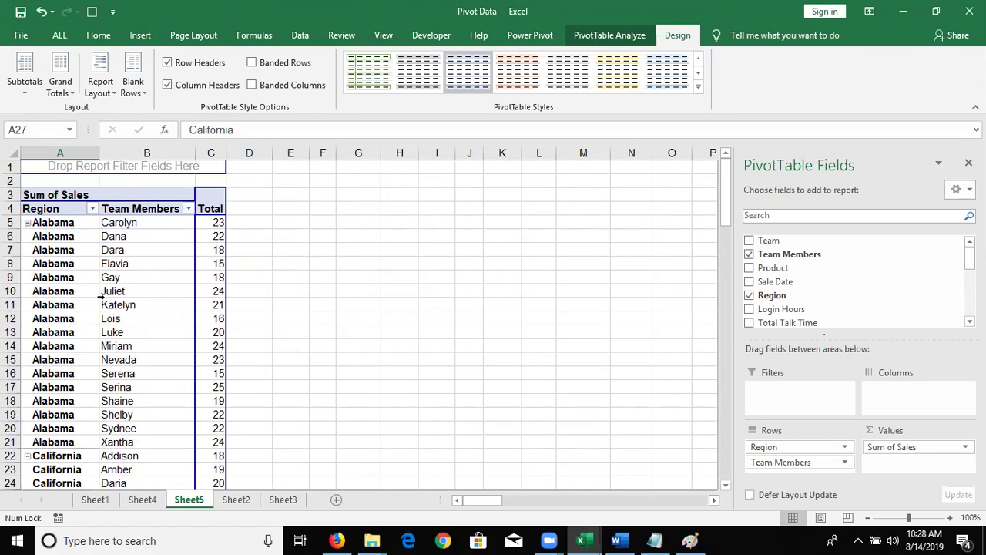
left_click(109, 292)
left_click(134, 289)
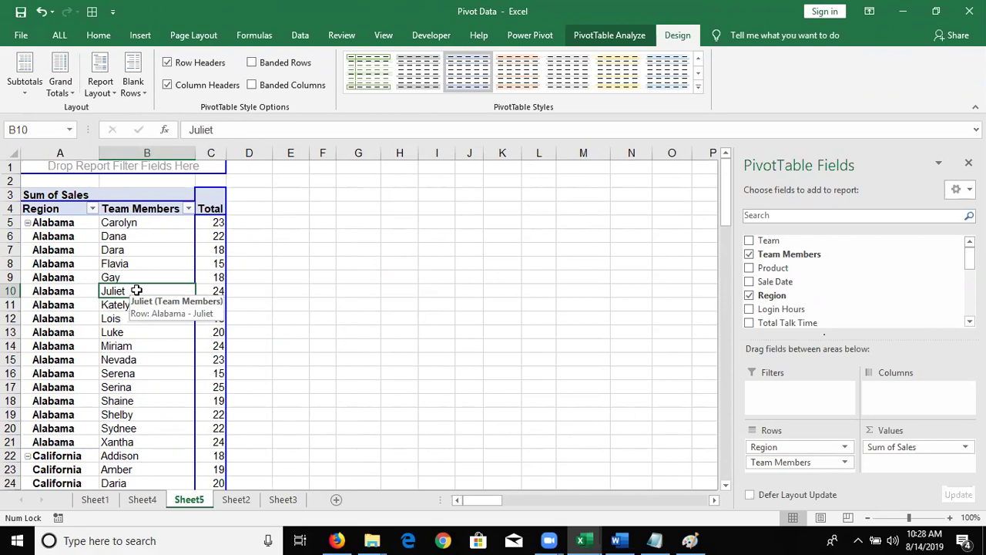
scroll(106, 297, "down", 2)
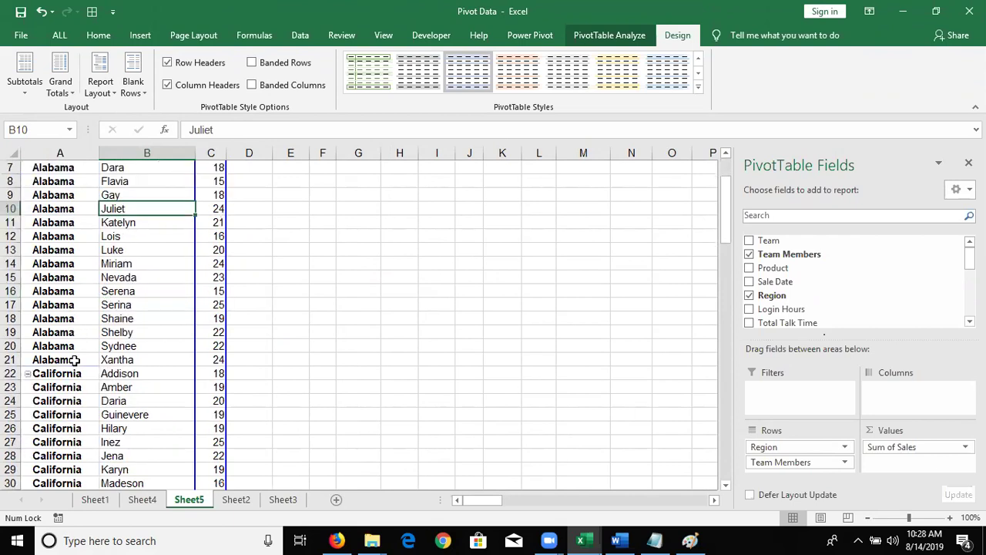
- Insert a blank line after each region and check the gaps after Alabama through Florida
left_click_drag(75, 359, 74, 374)
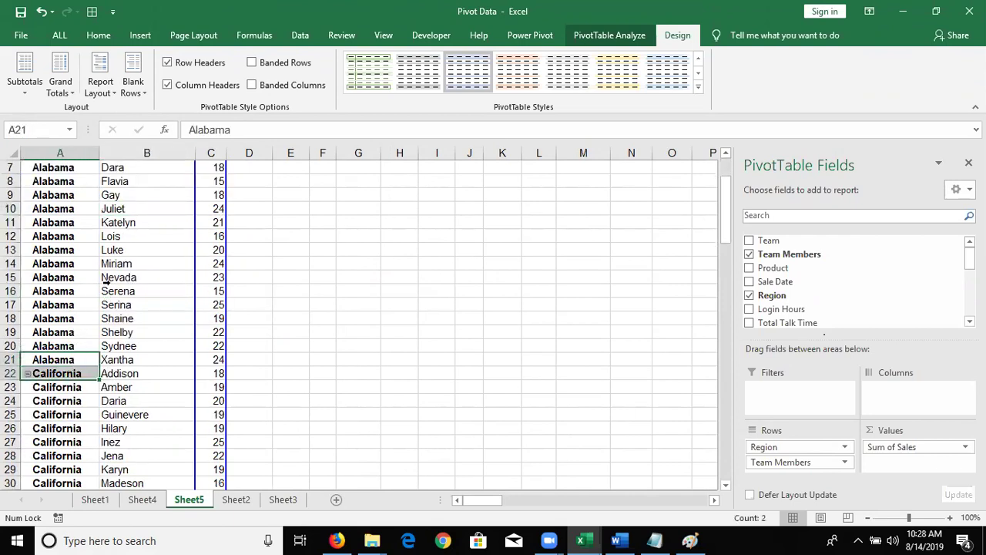
left_click(135, 91)
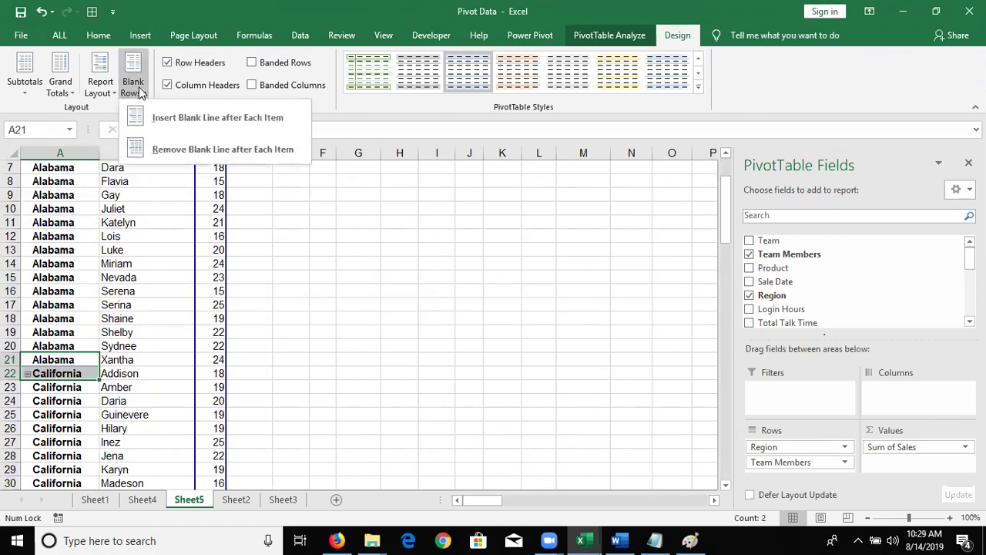
left_click(165, 119)
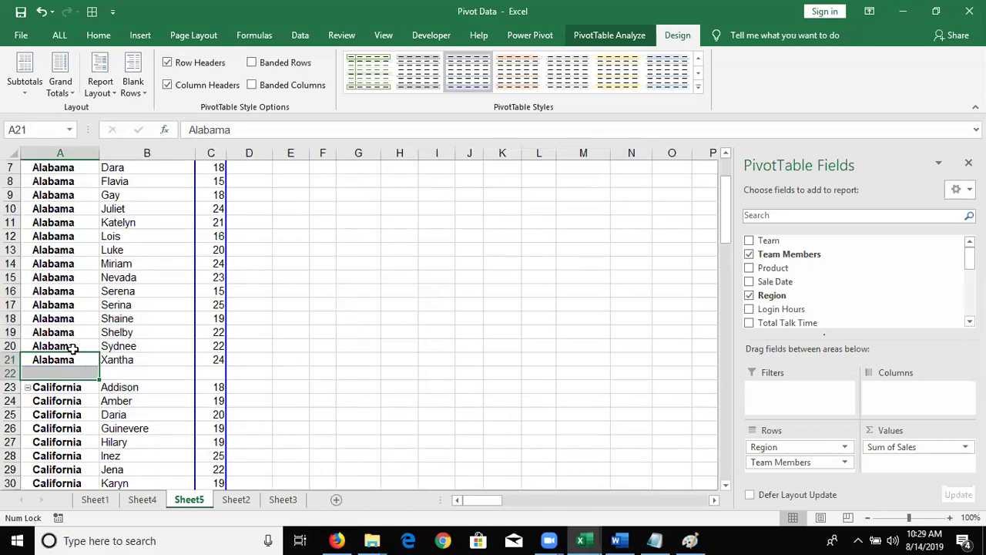
left_click(82, 373)
scroll(94, 401, "down", 4)
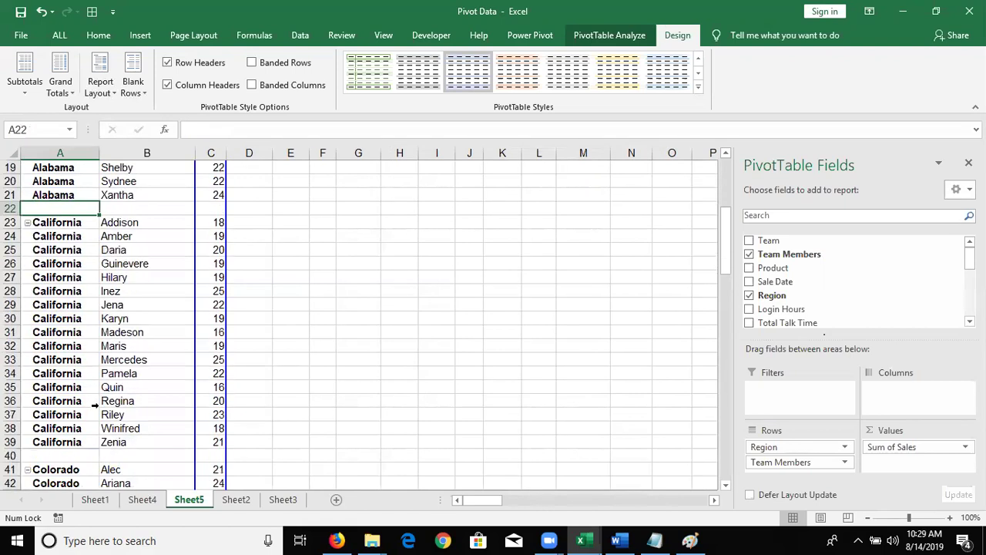
left_click(101, 454)
scroll(98, 457, "down", 2)
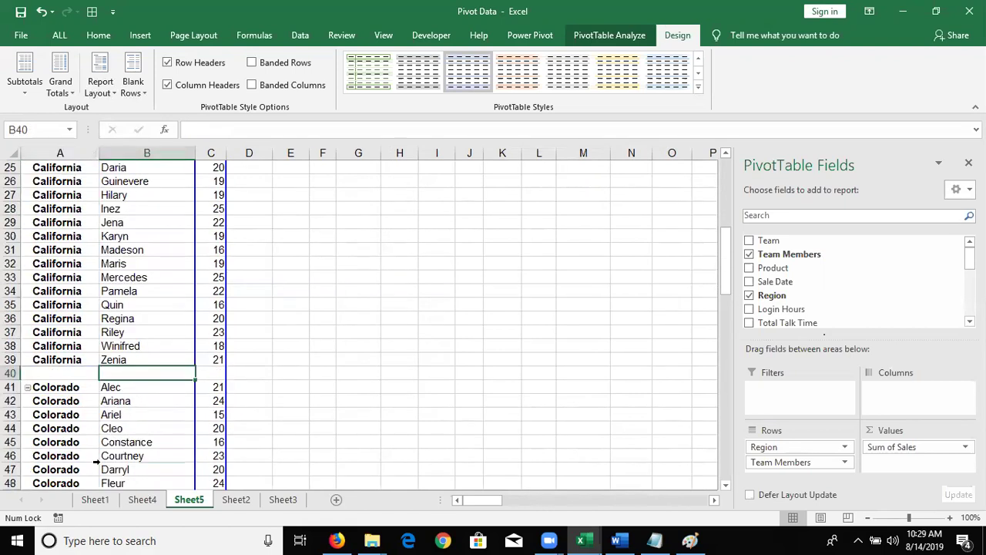
scroll(96, 461, "down", 4)
scroll(97, 461, "down", 3)
left_click(121, 333)
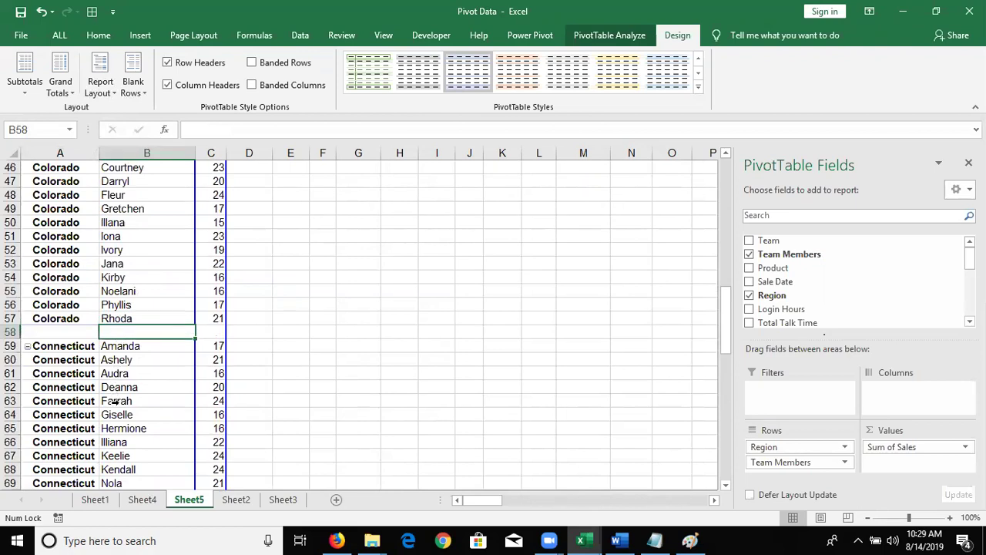
scroll(116, 402, "down", 4)
left_click(117, 414)
scroll(116, 429, "down", 1)
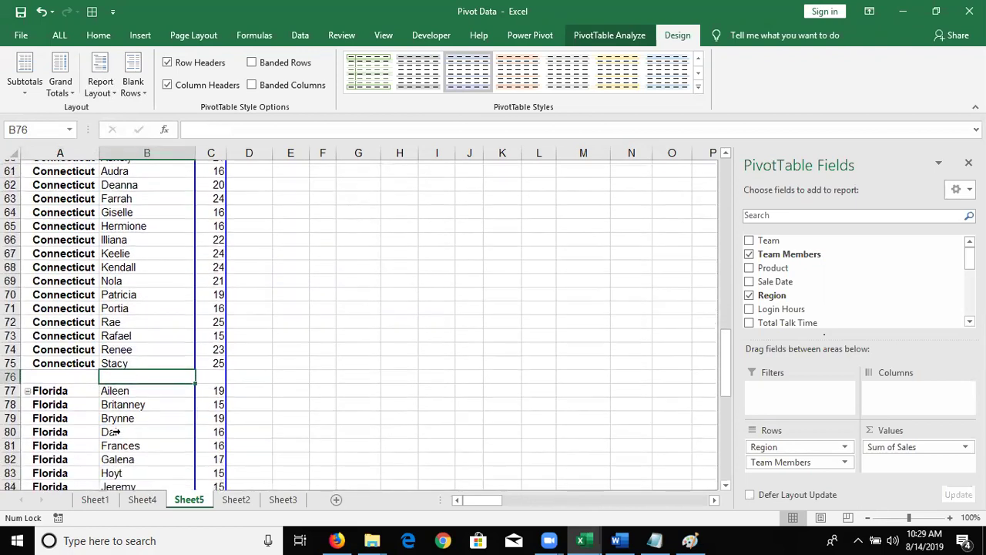
scroll(115, 429, "down", 4)
left_click(122, 456)
scroll(120, 462, "down", 2)
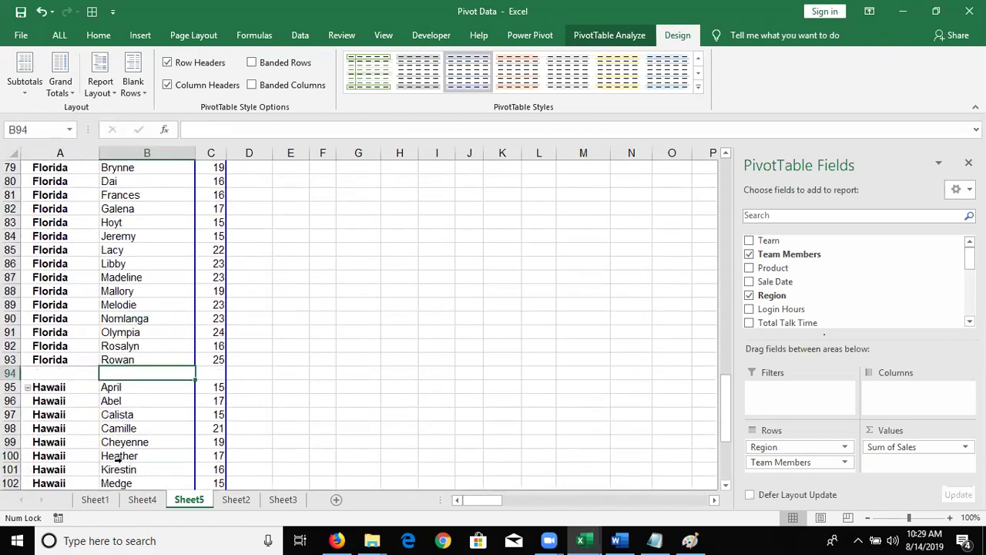
scroll(119, 454, "down", 5)
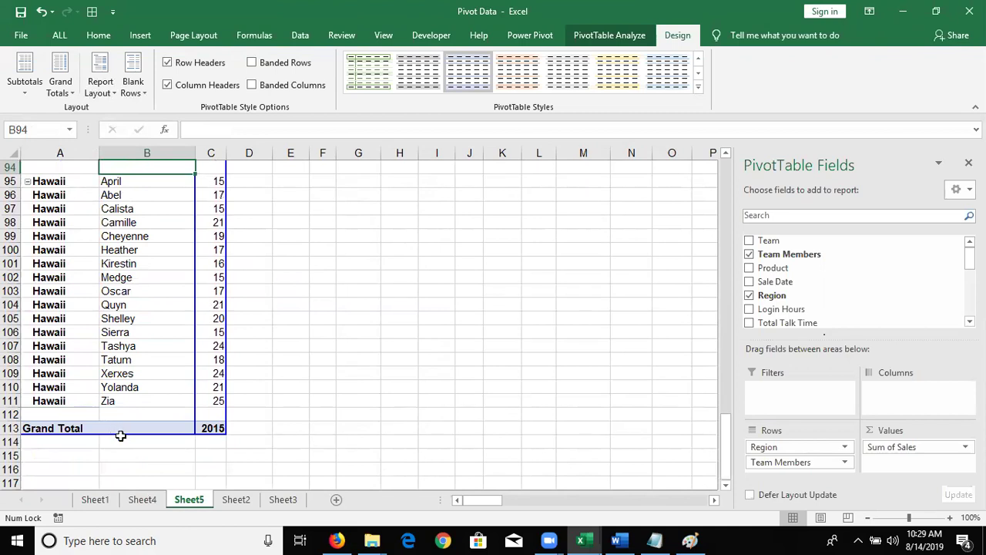
scroll(116, 437, "up", 2)
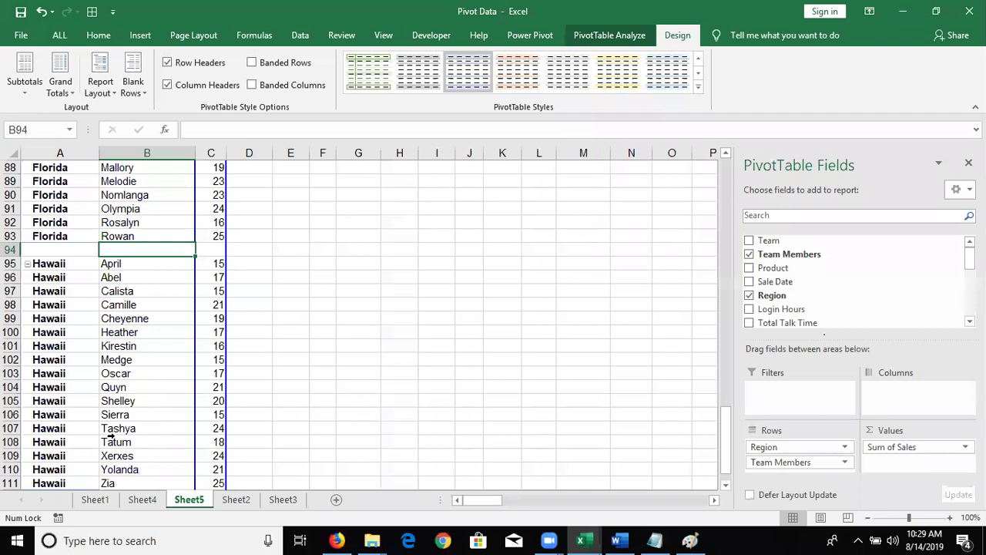
scroll(116, 429, "up", 4)
scroll(139, 367, "up", 5)
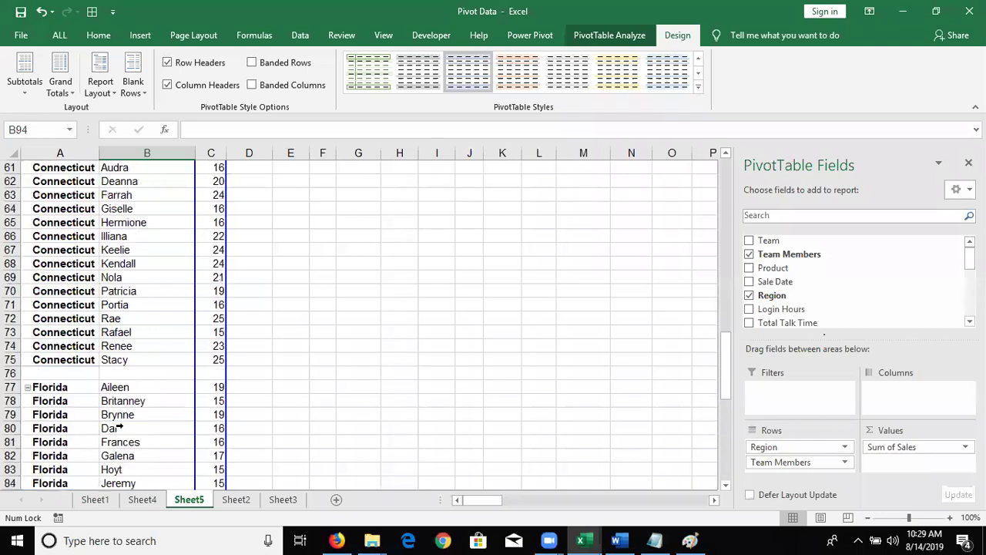
scroll(135, 368, "up", 4)
scroll(135, 367, "up", 5)
- Remove the blank line after each region and stop repeating region item labels
left_click(130, 90)
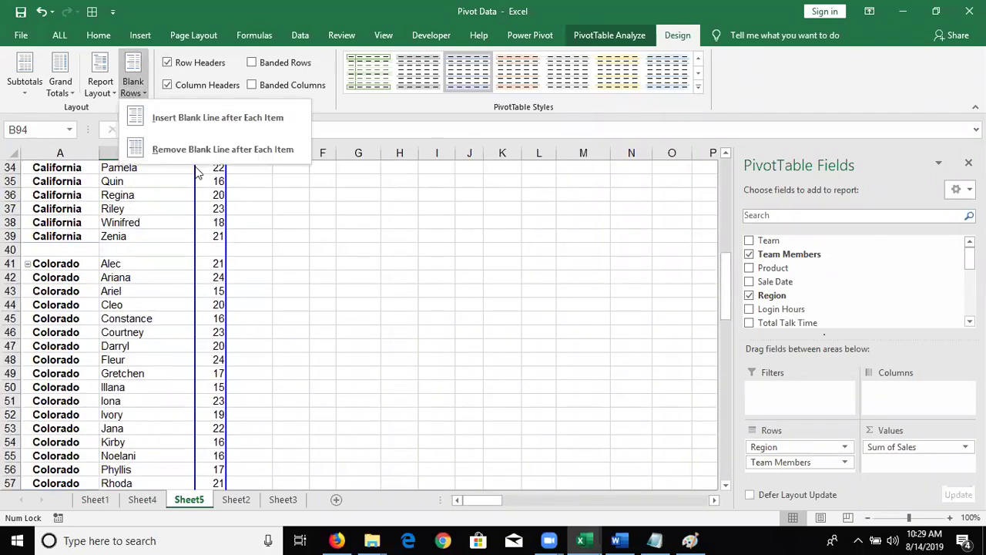
left_click(99, 84)
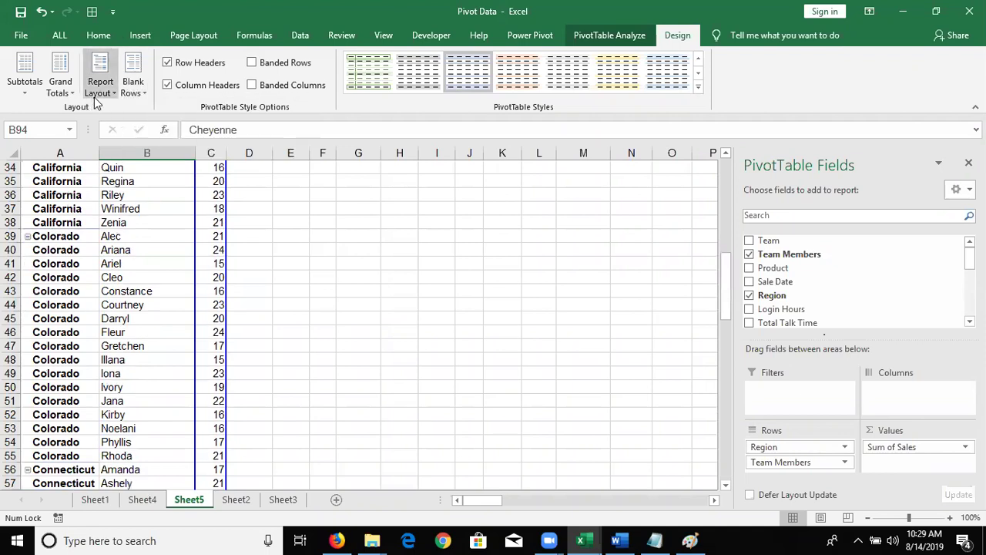
left_click(107, 244)
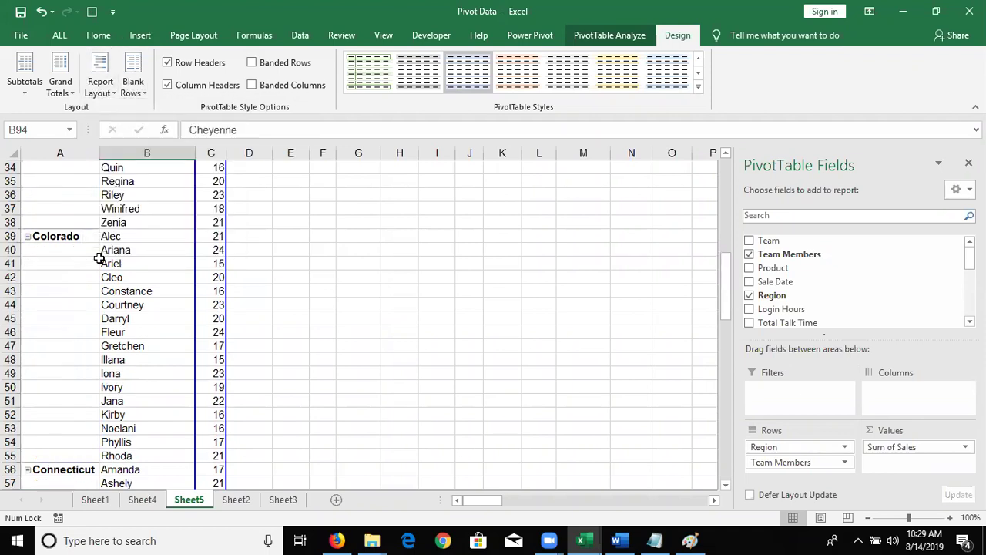
scroll(92, 273, "up", 5)
scroll(91, 284, "up", 5)
scroll(91, 284, "up", 1)
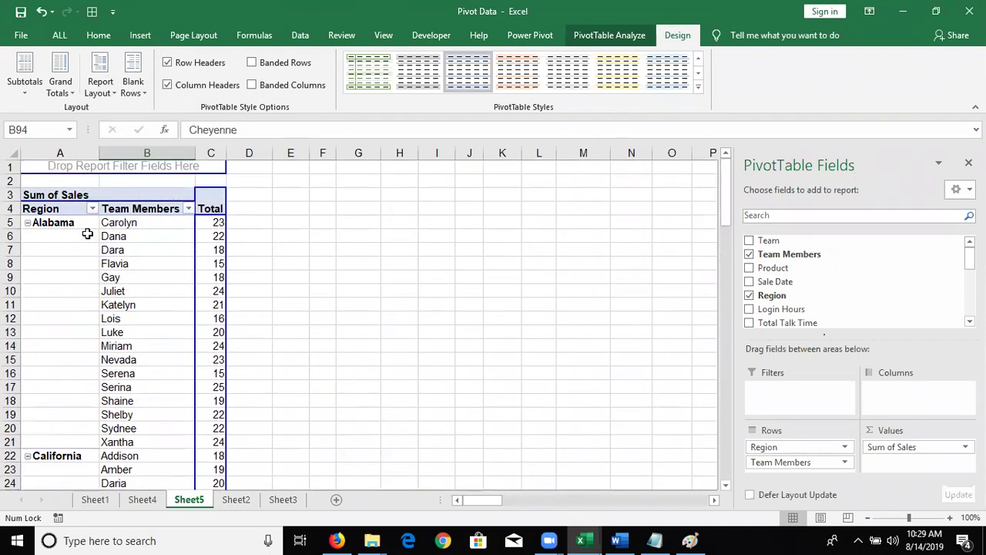
- Try merging the Alabama label cells A5:A21, dismissing the pivot warning
left_click(81, 233)
left_click_drag(80, 223, 53, 437)
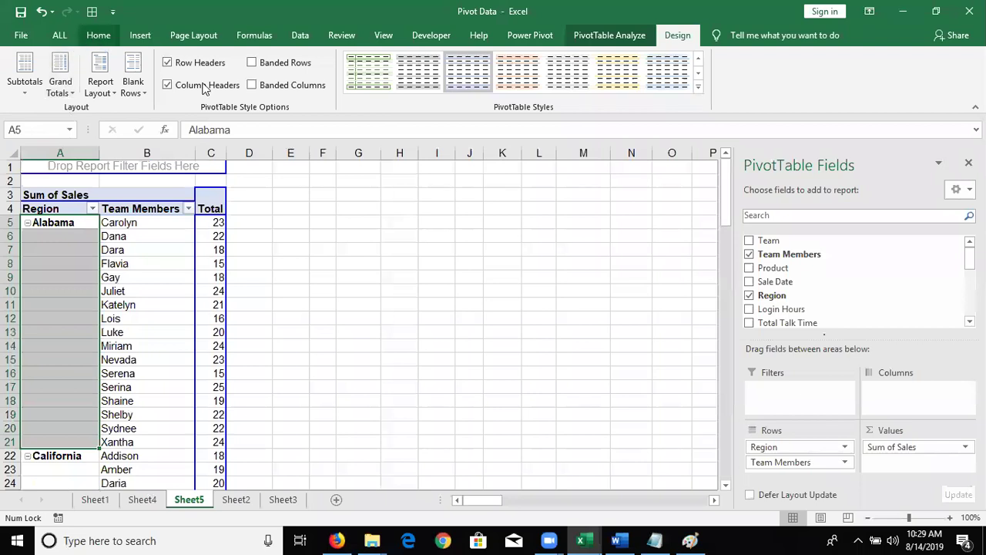
left_click(89, 37)
left_click(327, 85)
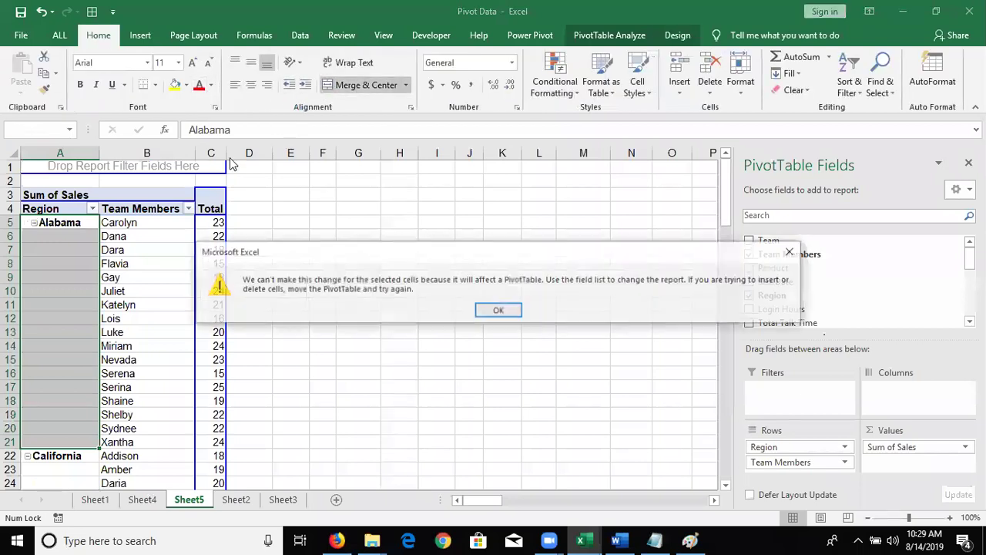
key("Return")
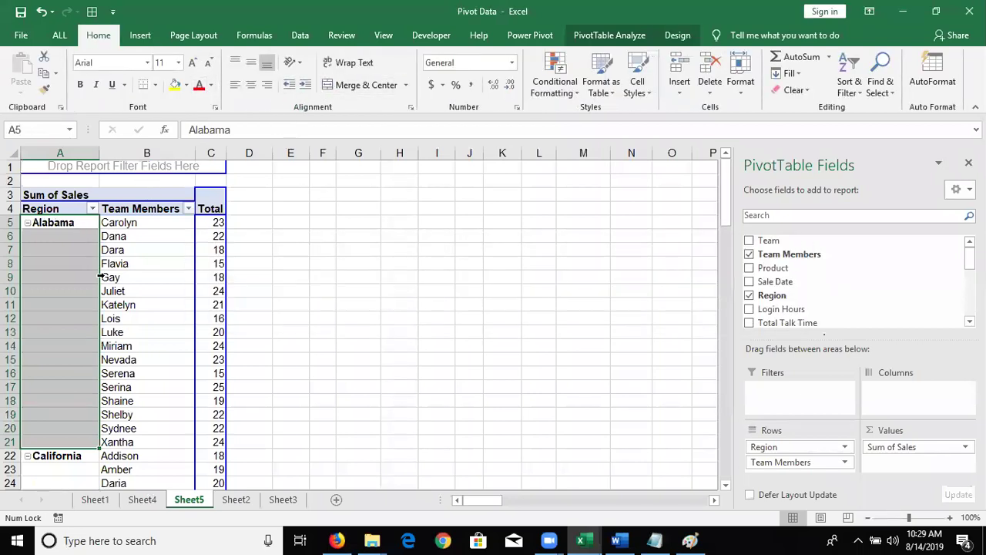
left_click(98, 276)
left_click(90, 265)
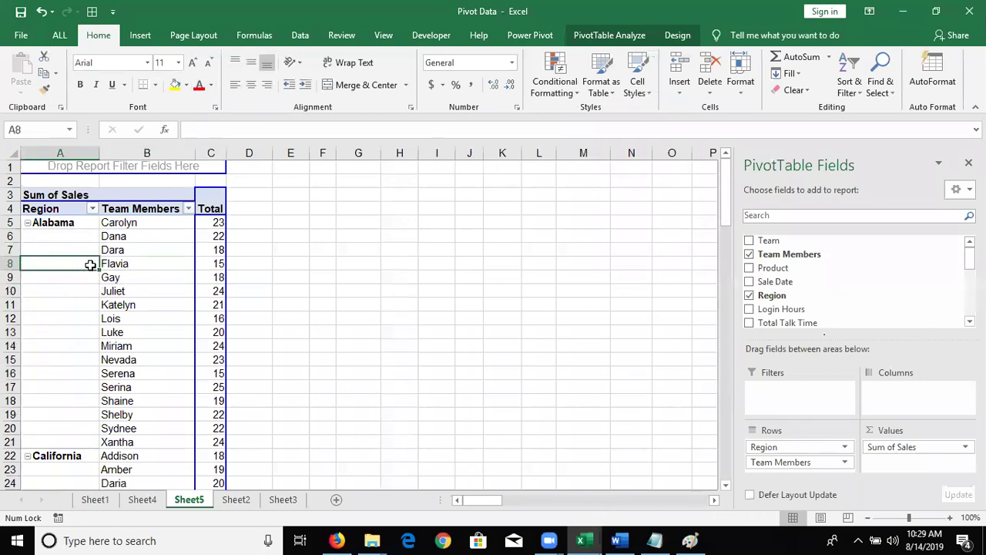
- Enable 'Merge and center cells with labels' in PivotTable Options and check the merged region labels
right_click(91, 265)
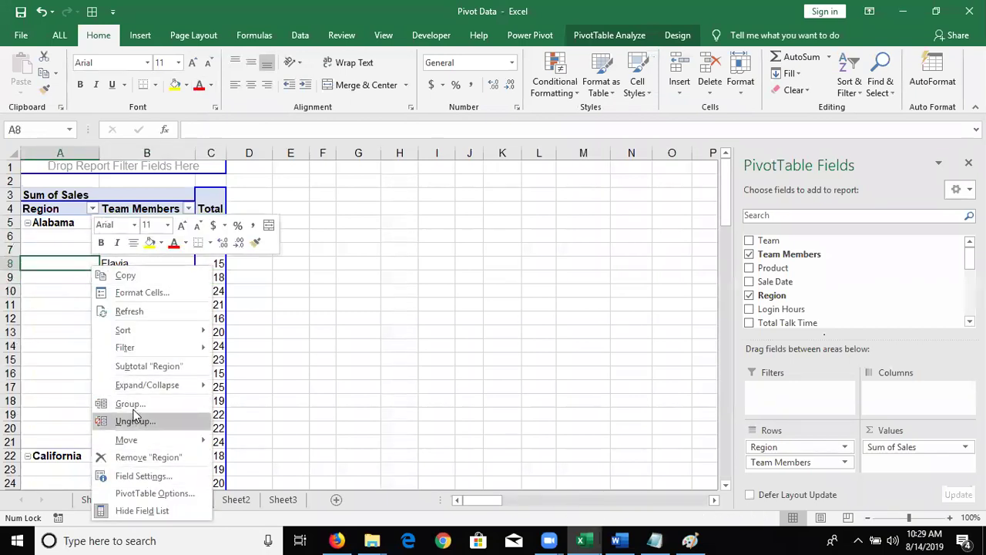
left_click(150, 493)
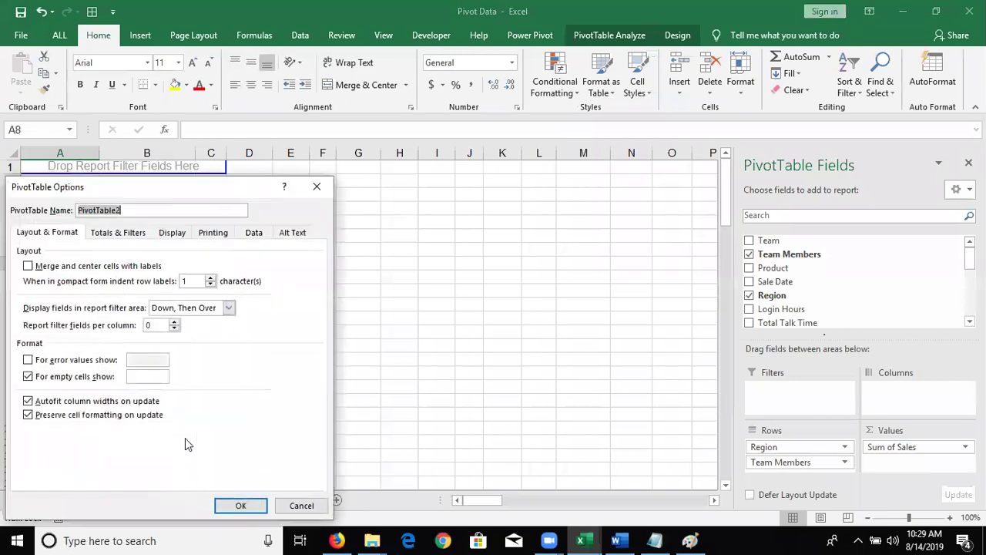
left_click(123, 267)
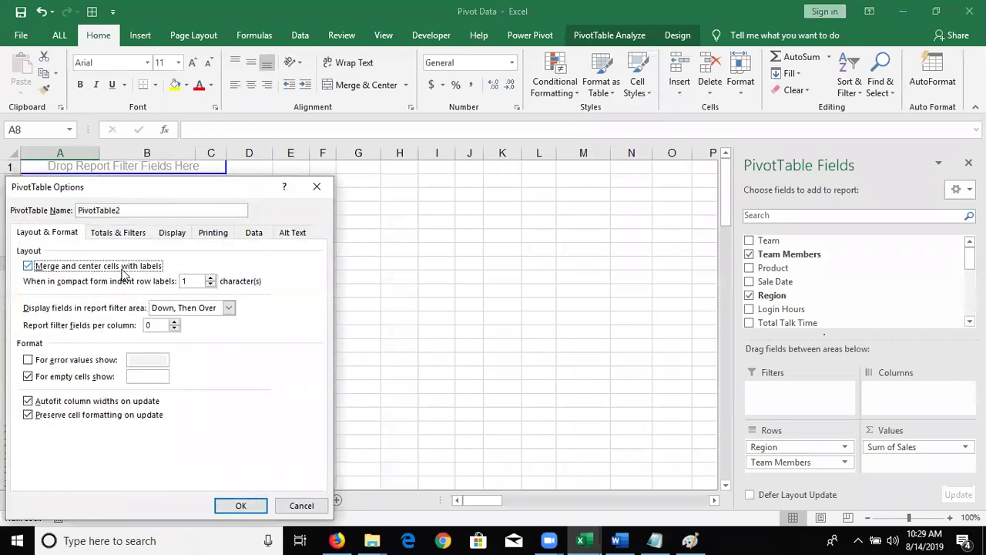
left_click(255, 510)
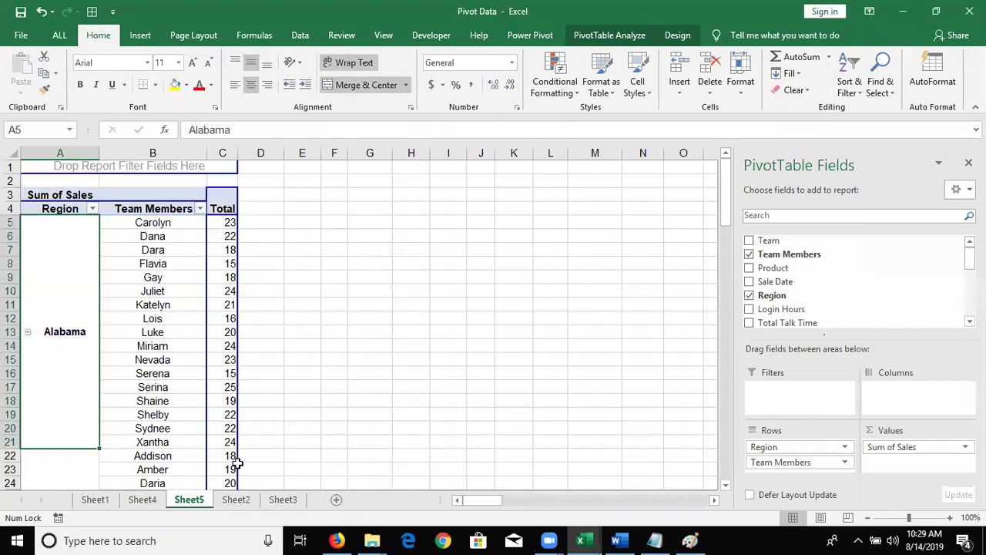
key("Down")
key("Down")
key("Down")
key("Down")
key("Down")
key("Down")
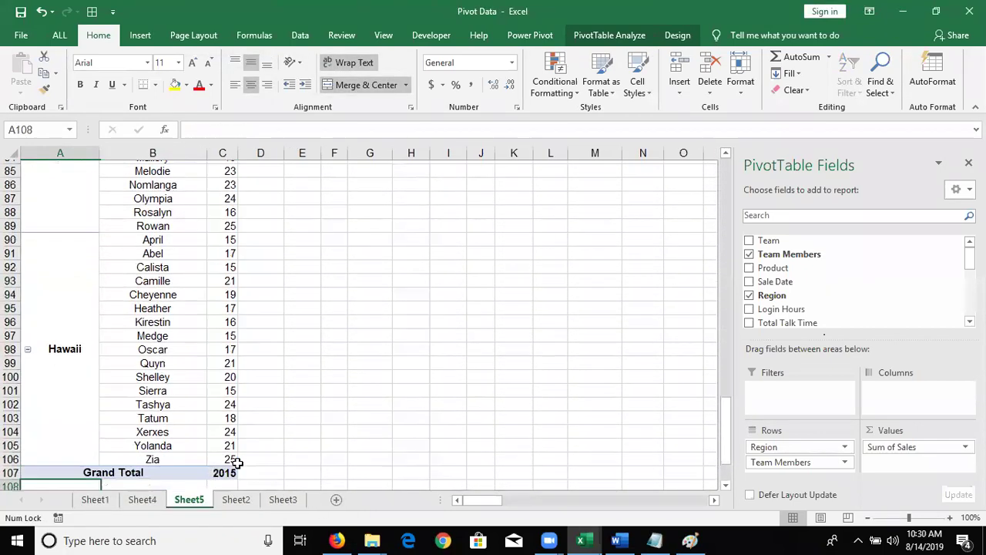
key("Down")
key("Up")
key("Up")
key("Up")
key("Up")
key("Up")
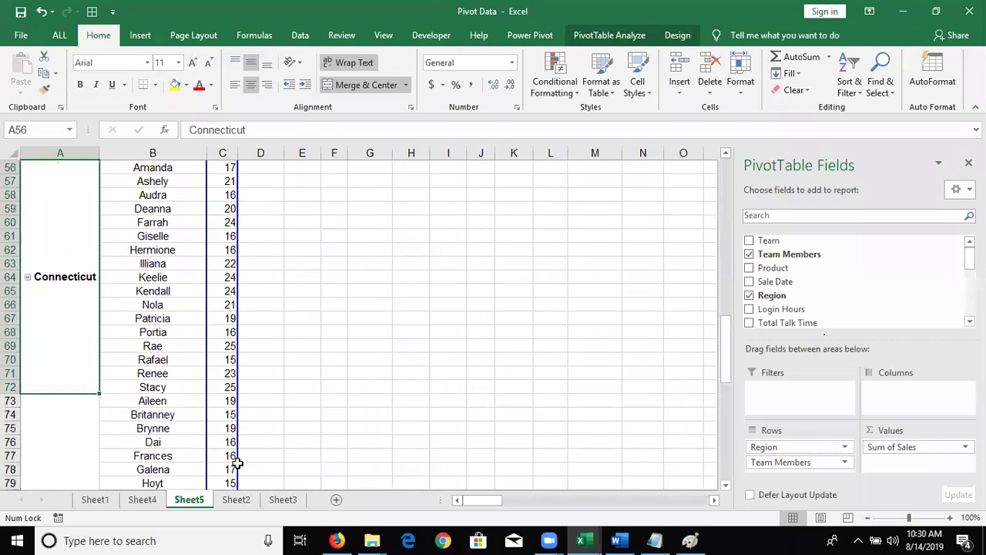
key("ctrl+Home")
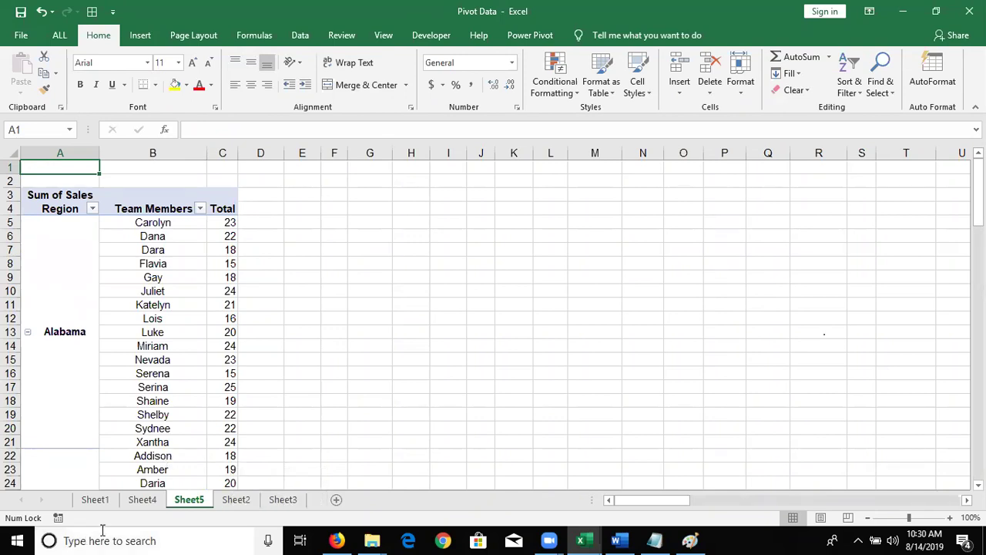
scroll(165, 470, "down", 2)
scroll(164, 470, "up", 2)
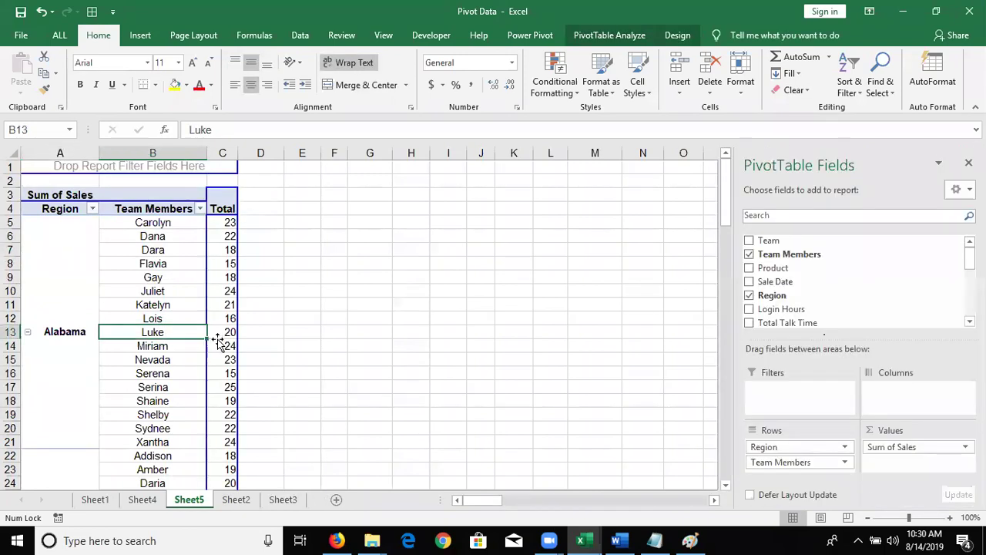
key("Right")
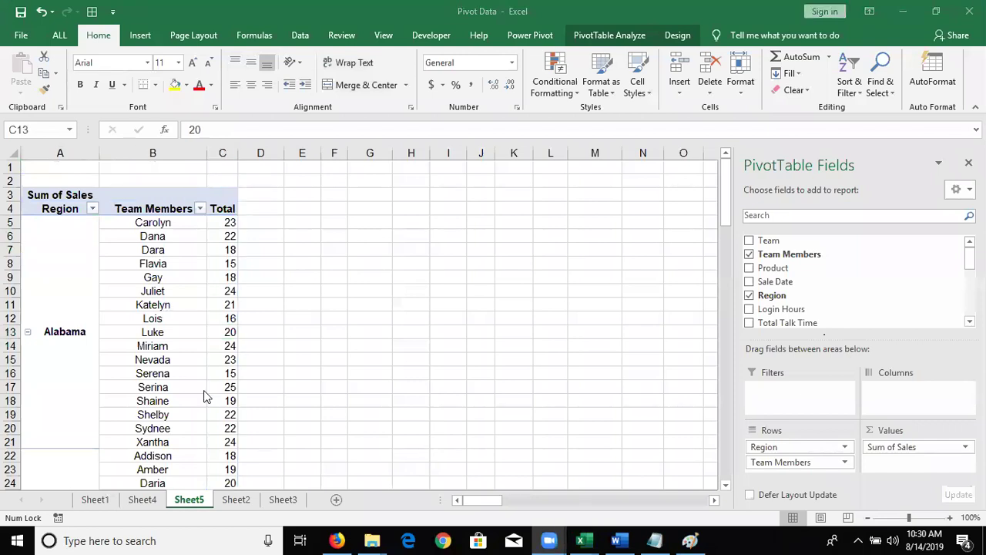
double_click(217, 331)
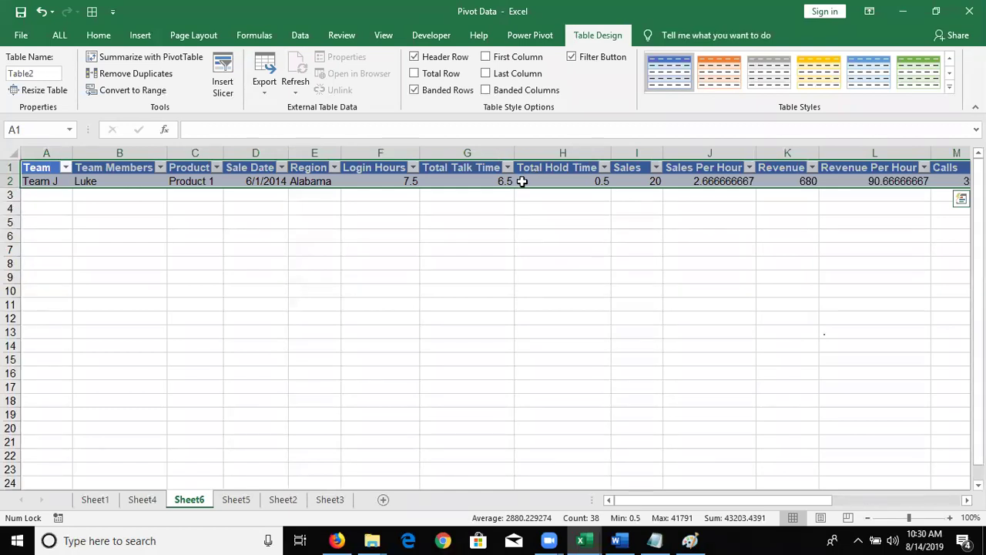
right_click(192, 502)
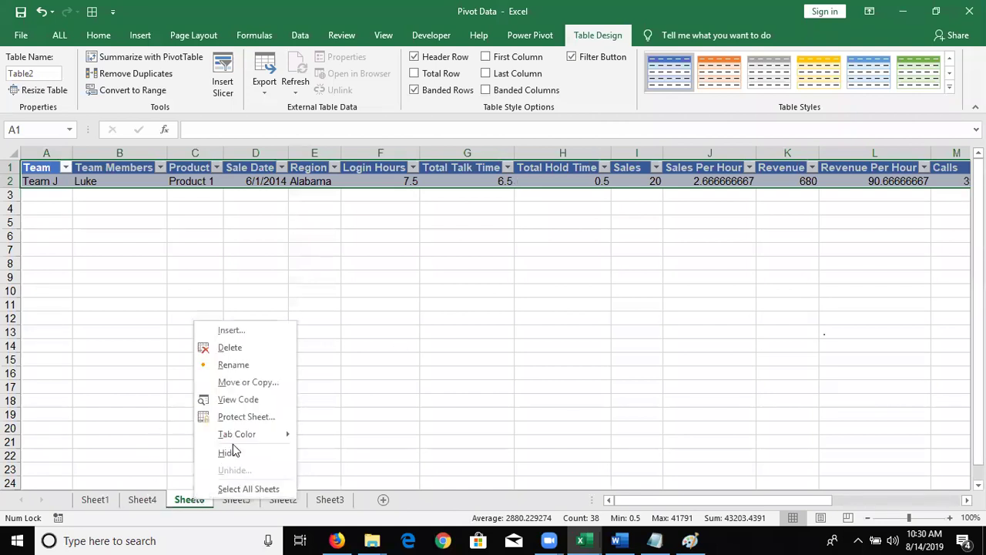
left_click(248, 348)
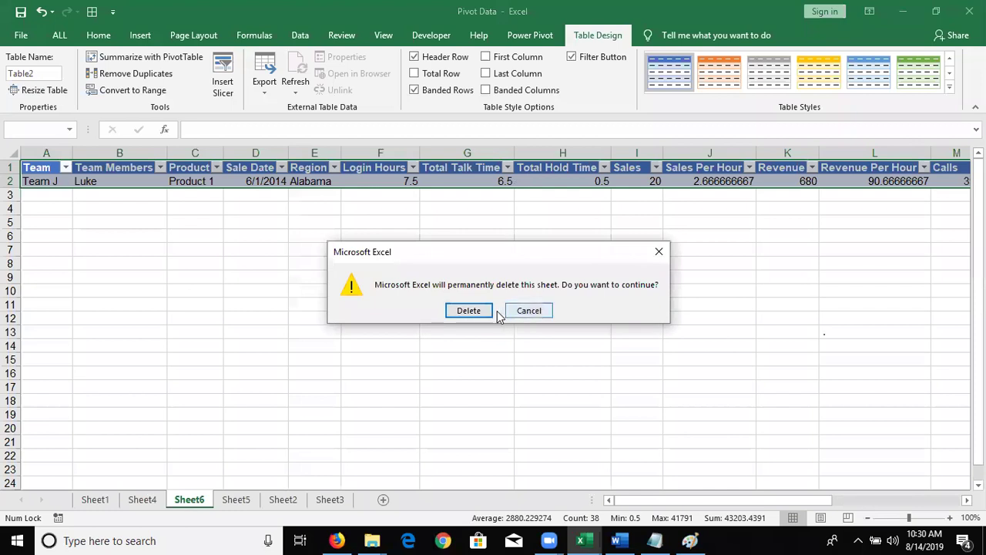
left_click(473, 310)
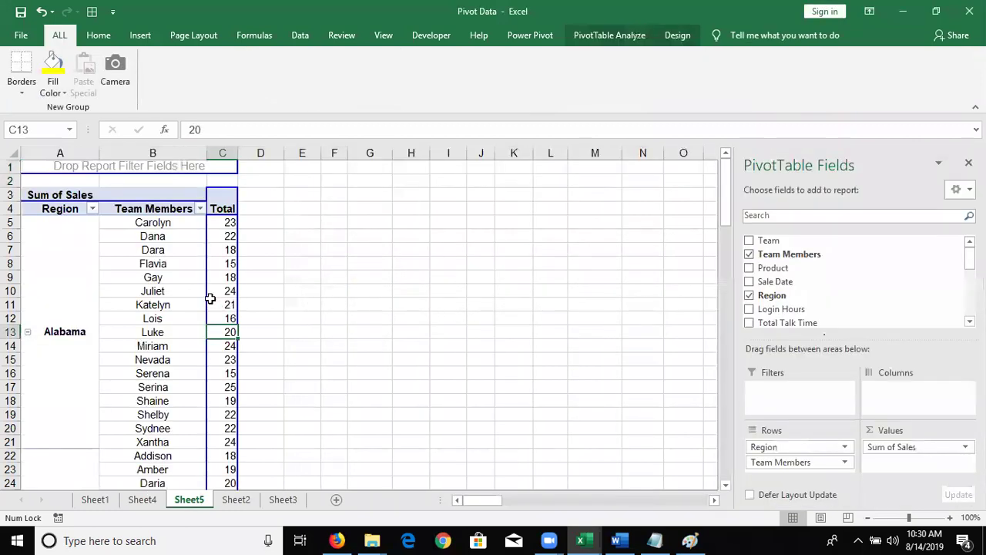
left_click(217, 278)
- Uncheck Enable show details on the Data tab of PivotTable2's options
left_click(300, 254)
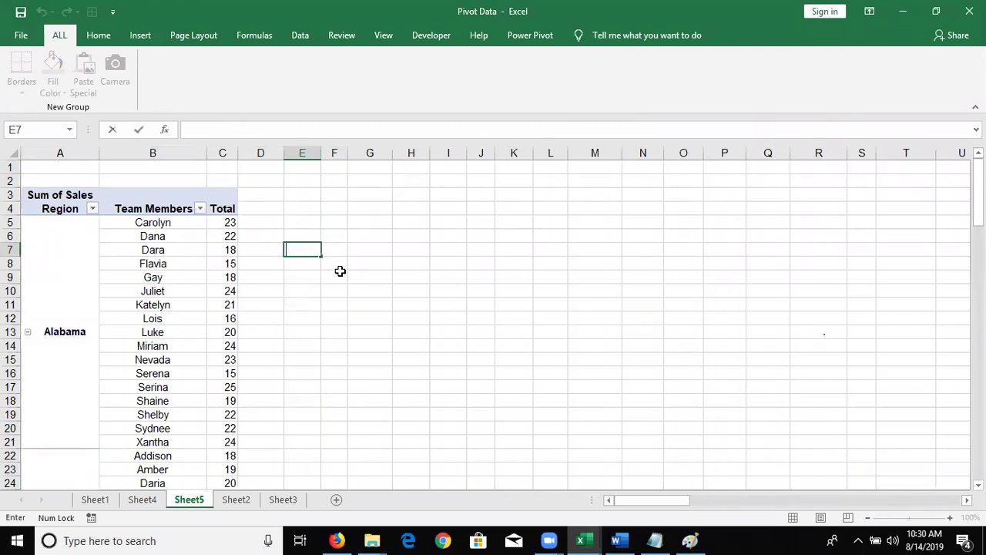
key("Return")
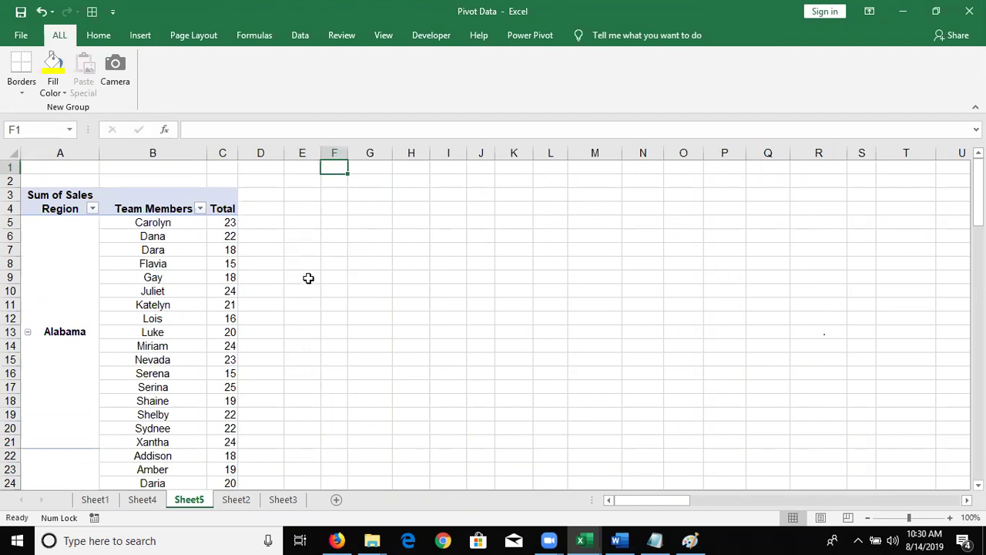
left_click(215, 288)
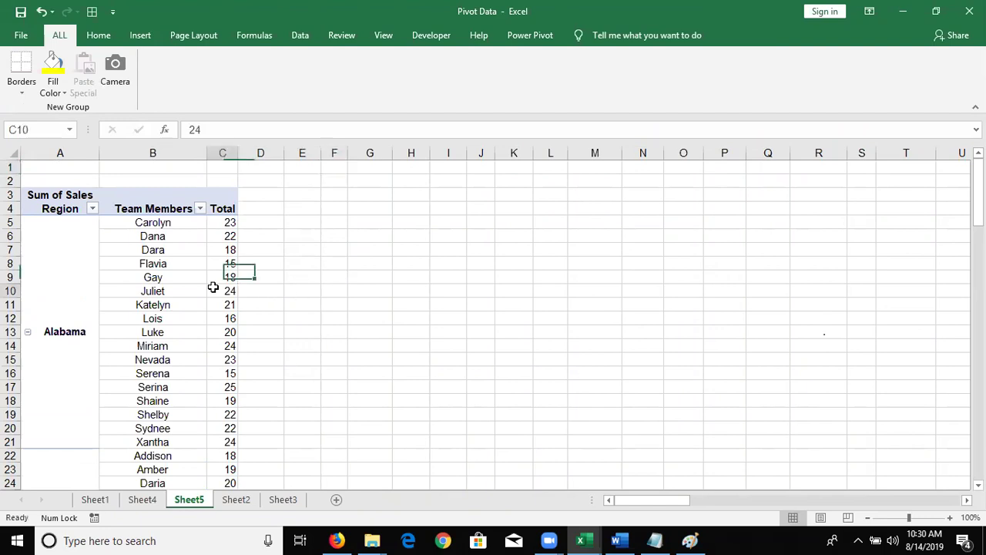
right_click(213, 288)
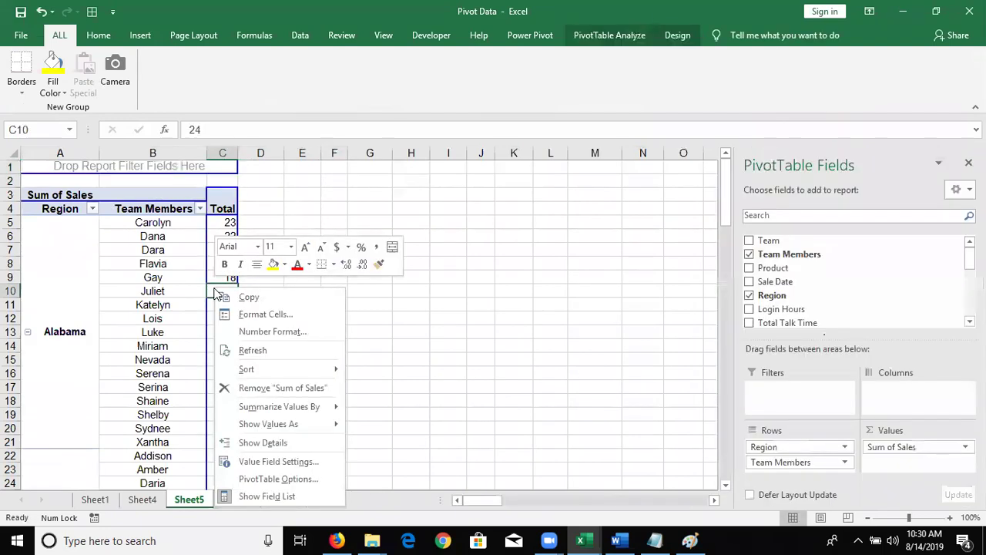
left_click(306, 479)
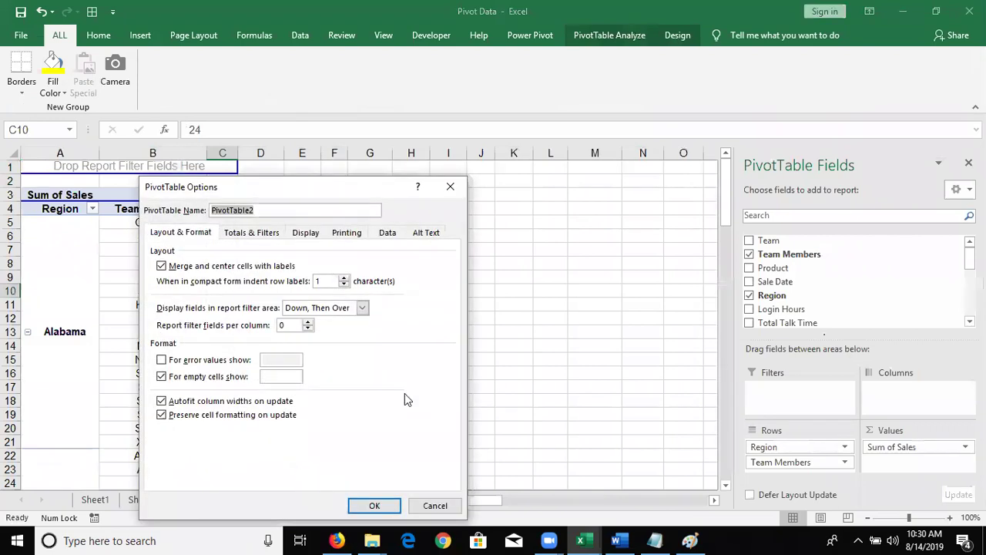
left_click(387, 232)
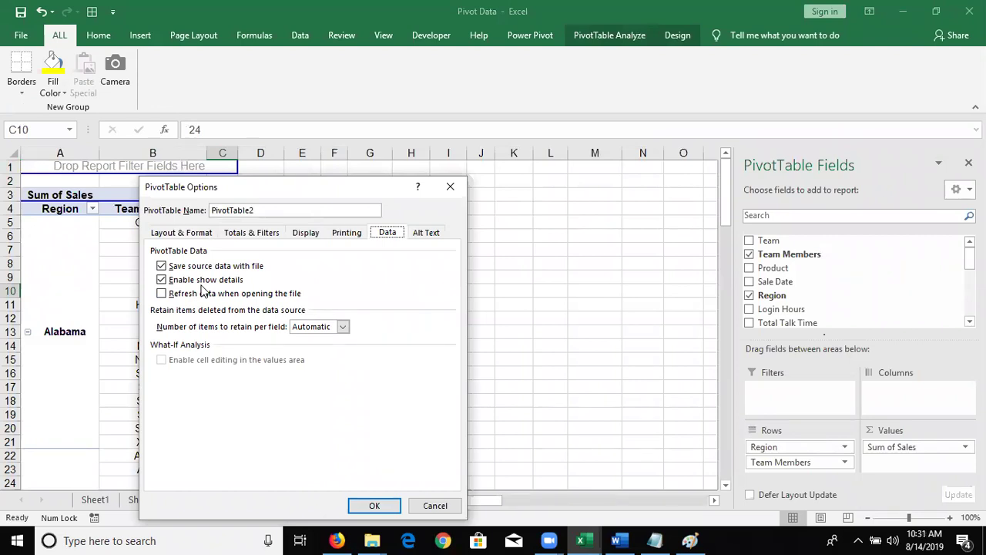
left_click(202, 281)
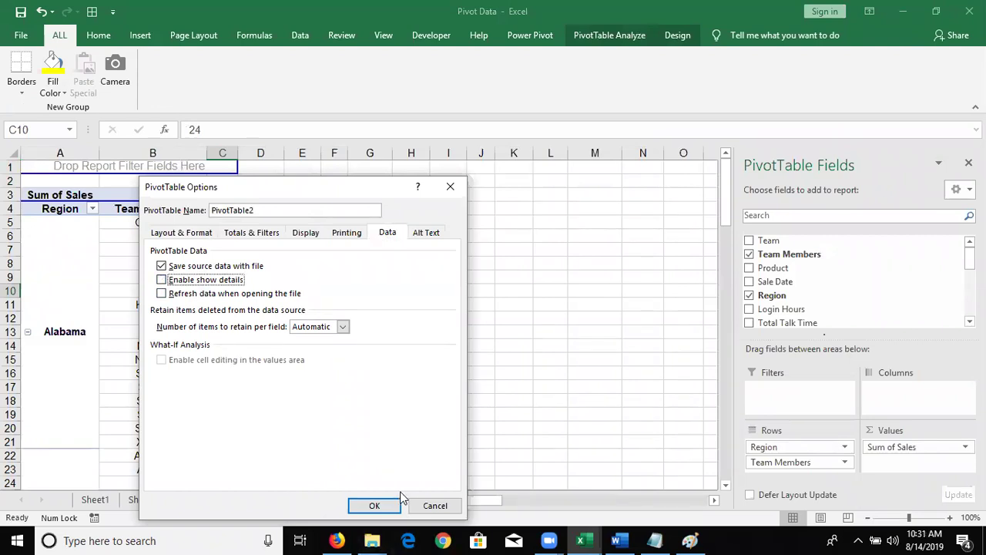
left_click(374, 506)
left_click(339, 414)
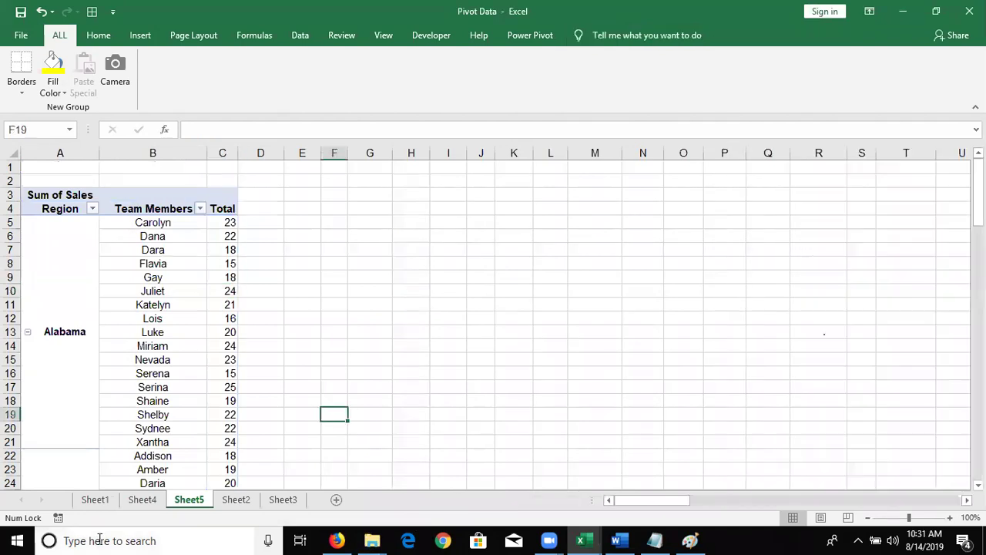
left_click(53, 298)
scroll(69, 304, "down", 9)
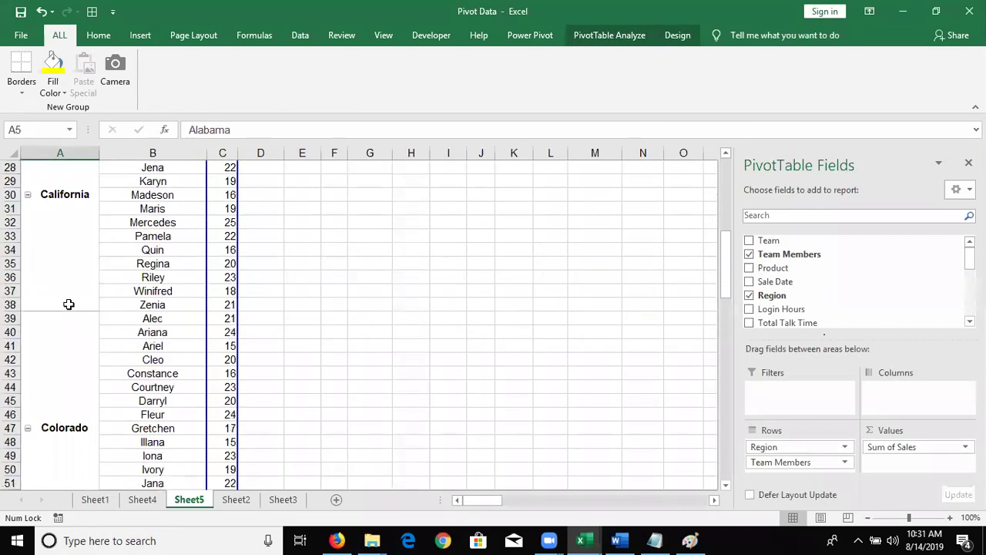
mouse_move(821, 447)
left_mouse_down()
mouse_move(882, 407)
mouse_move(809, 461)
left_mouse_up()
scroll(328, 347, "up", 2)
scroll(323, 374, "up", 7)
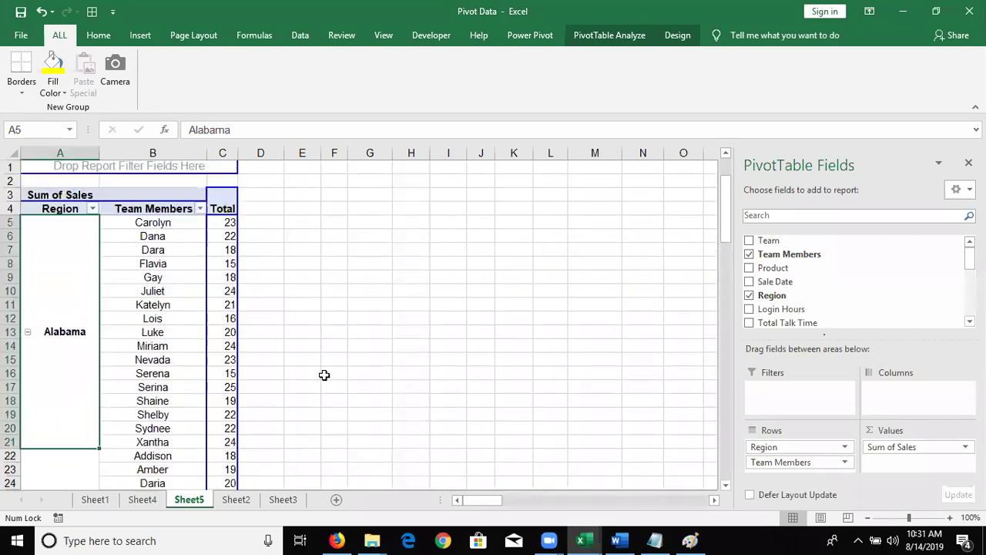
double_click(181, 307)
left_click(182, 320)
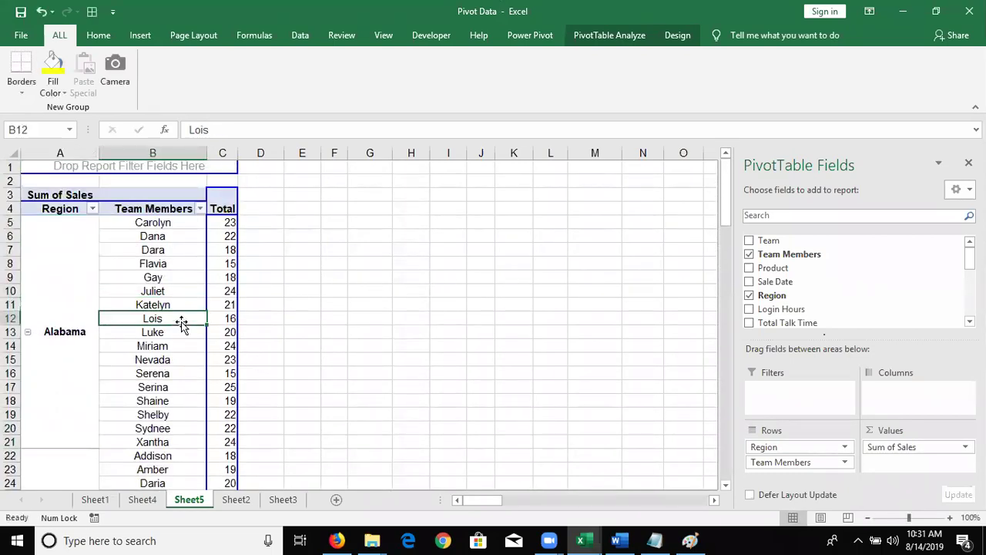
double_click(182, 325)
left_click(230, 318)
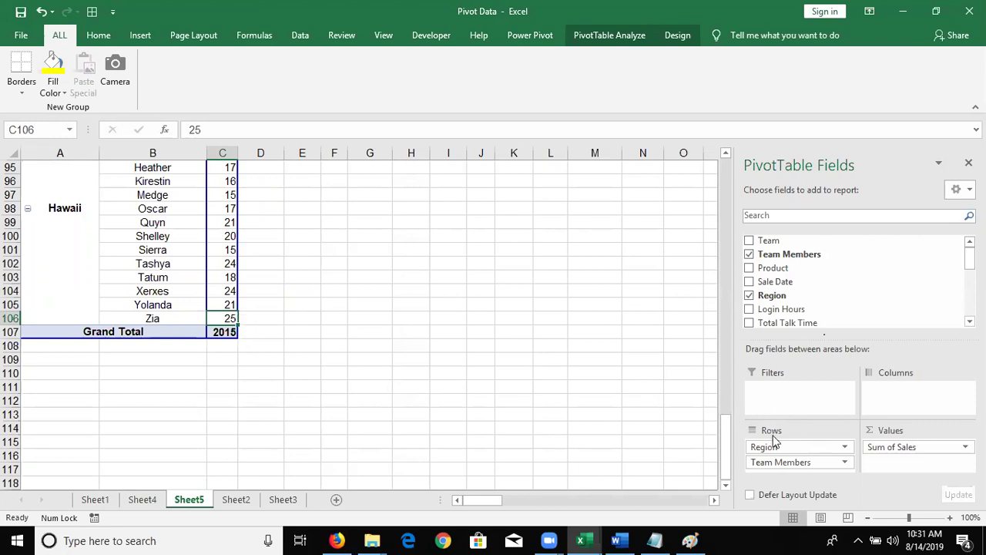
- Move the Region field from Rows to Columns in the Sheet5 pivot
left_click_drag(774, 447, 902, 403)
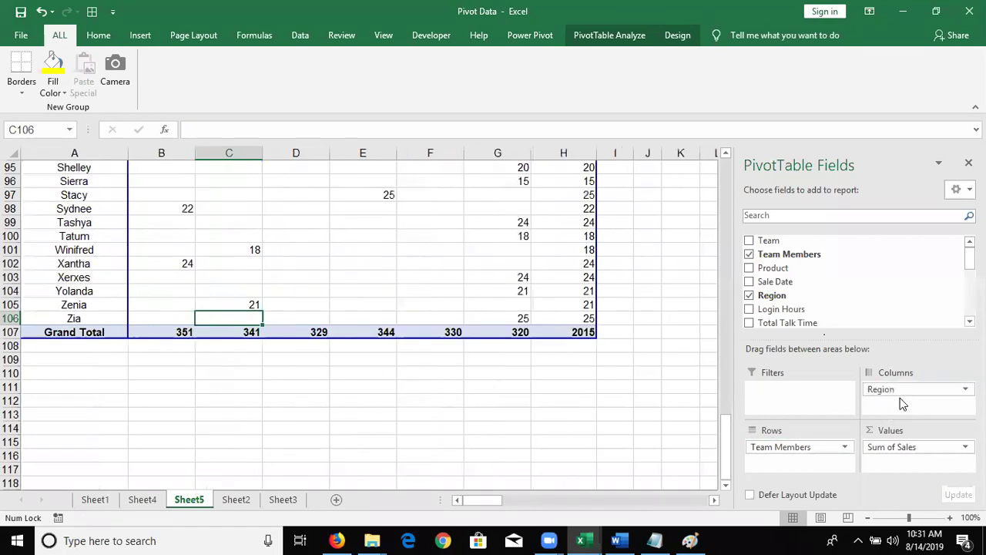
left_click(658, 404)
scroll(658, 403, "up", 8)
scroll(657, 402, "up", 8)
scroll(656, 401, "up", 7)
scroll(656, 400, "up", 8)
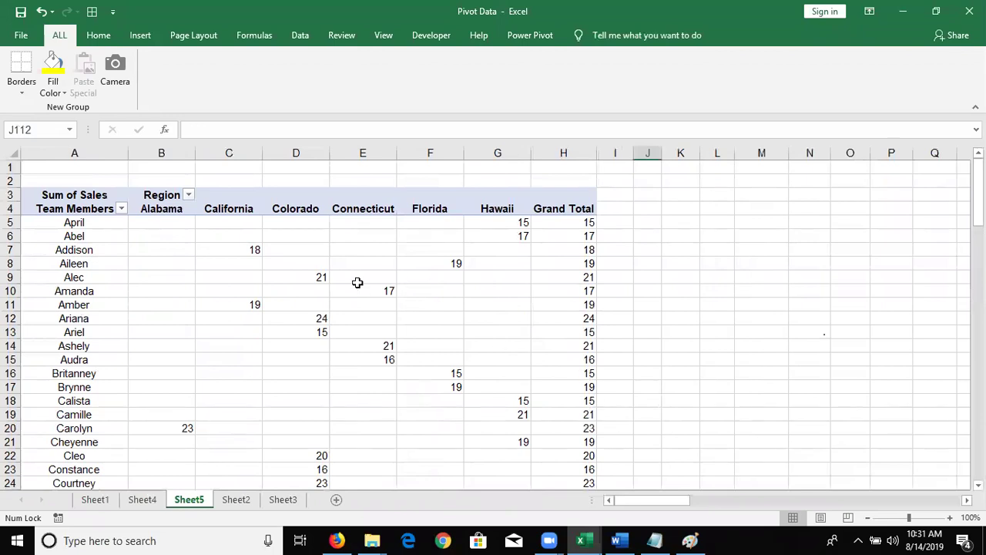
- Set the pivot's 'For empty cells show' option to 0
left_click_drag(129, 225, 513, 448)
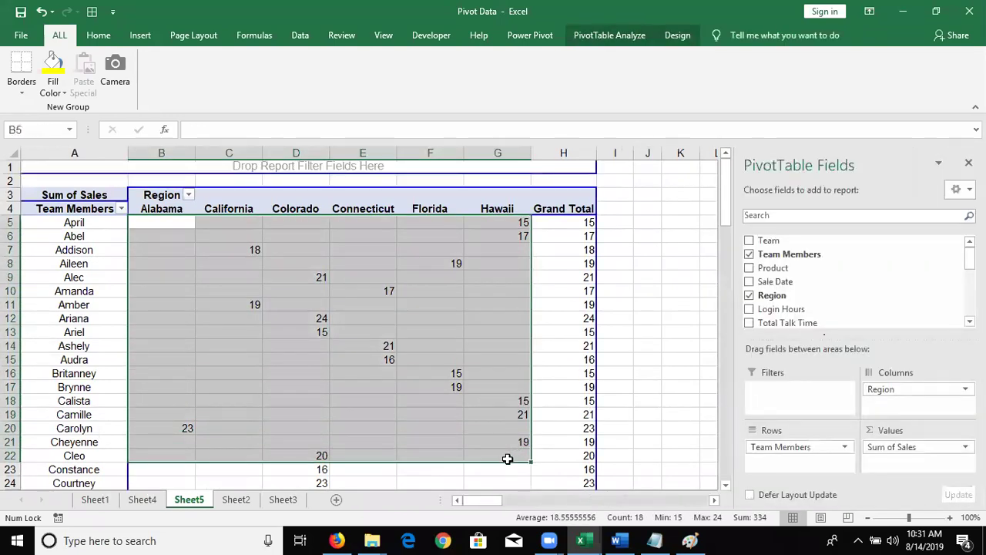
right_click(382, 339)
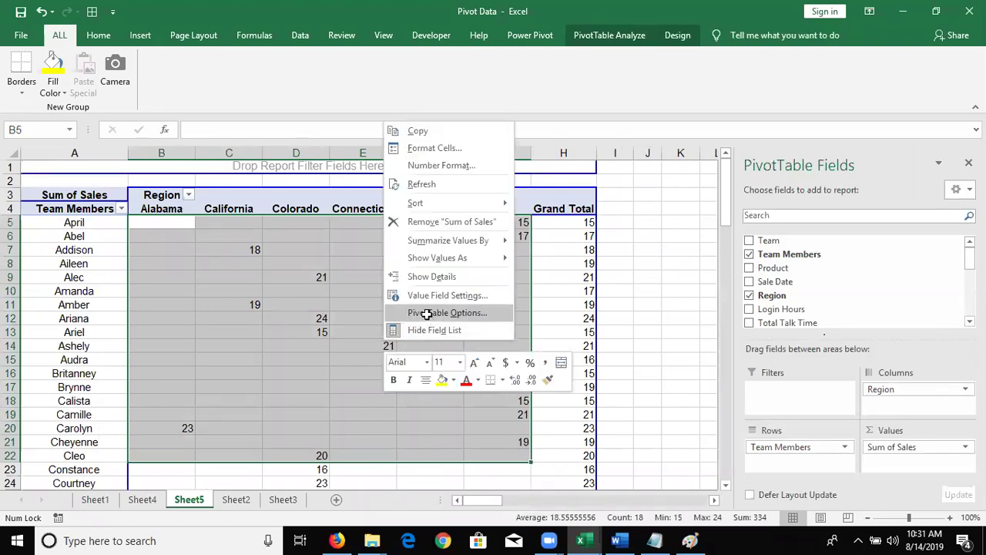
left_click(426, 313)
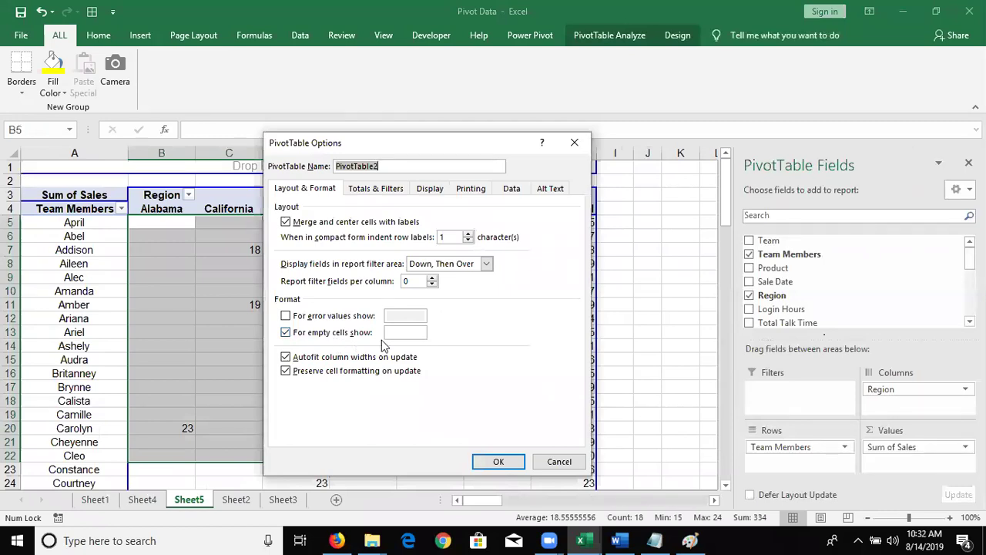
left_click(399, 335)
type("0")
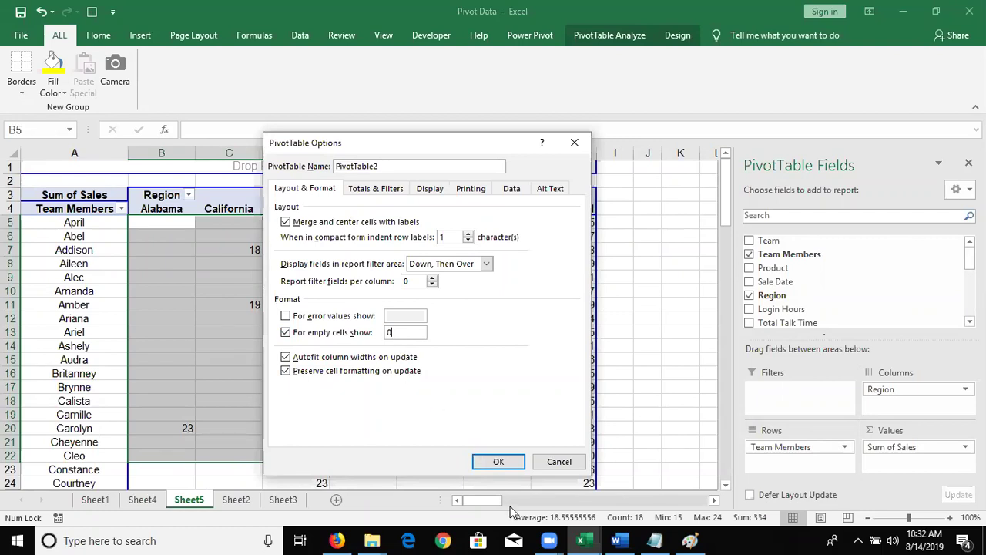
left_click(508, 468)
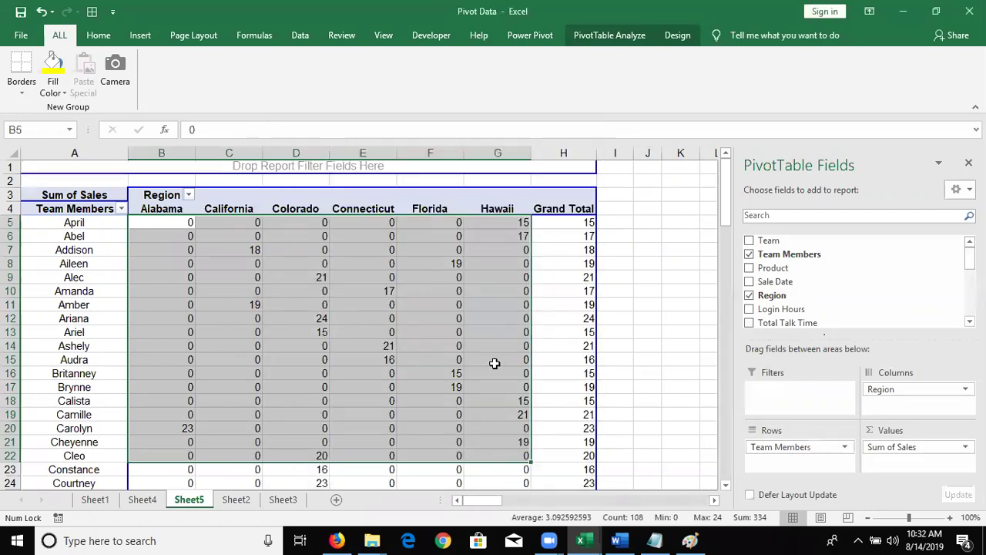
scroll(452, 484, "down", 3)
scroll(452, 484, "down", 6)
scroll(452, 484, "down", 10)
scroll(453, 484, "down", 5)
scroll(452, 484, "up", 3)
scroll(452, 484, "up", 7)
scroll(453, 479, "up", 8)
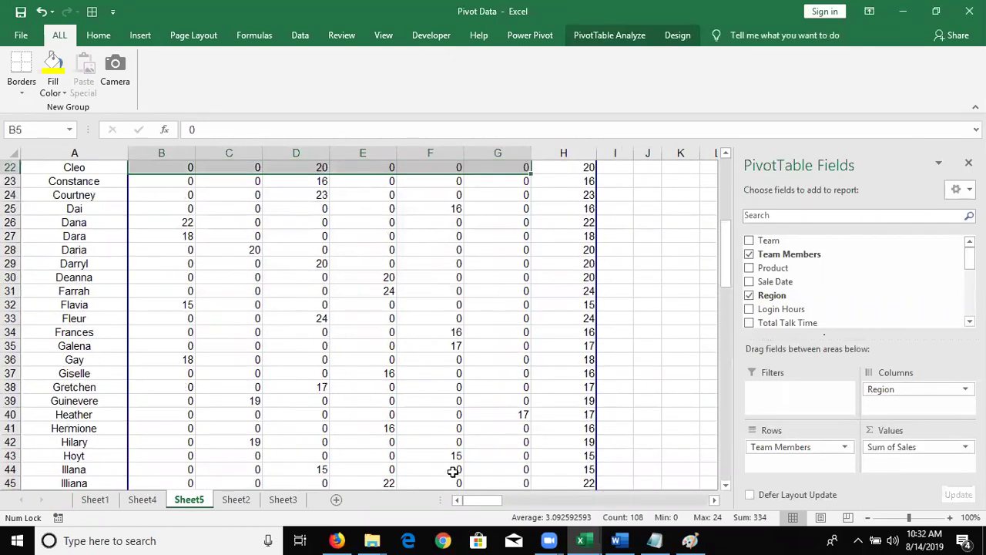
scroll(454, 469, "up", 7)
right_click(398, 340)
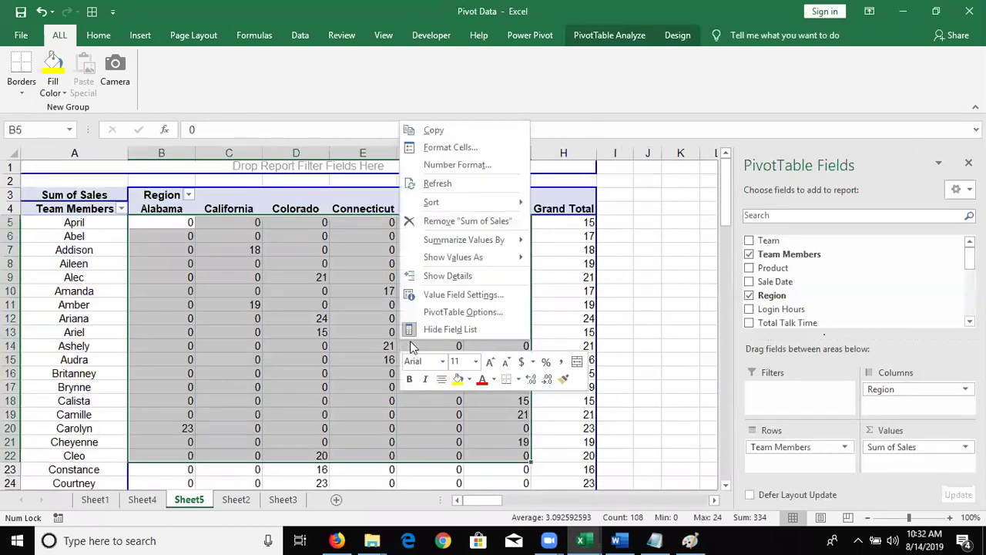
left_click(424, 312)
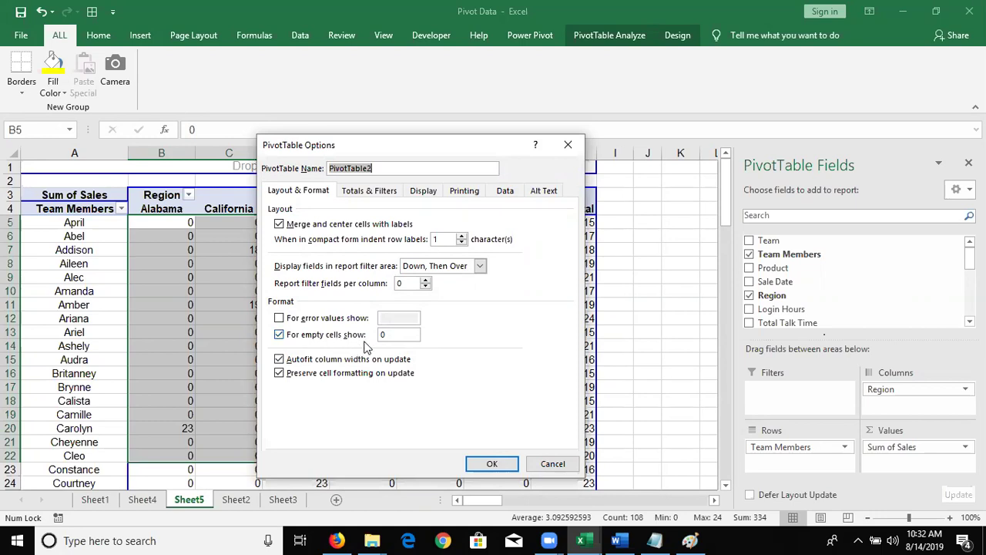
left_click(383, 336)
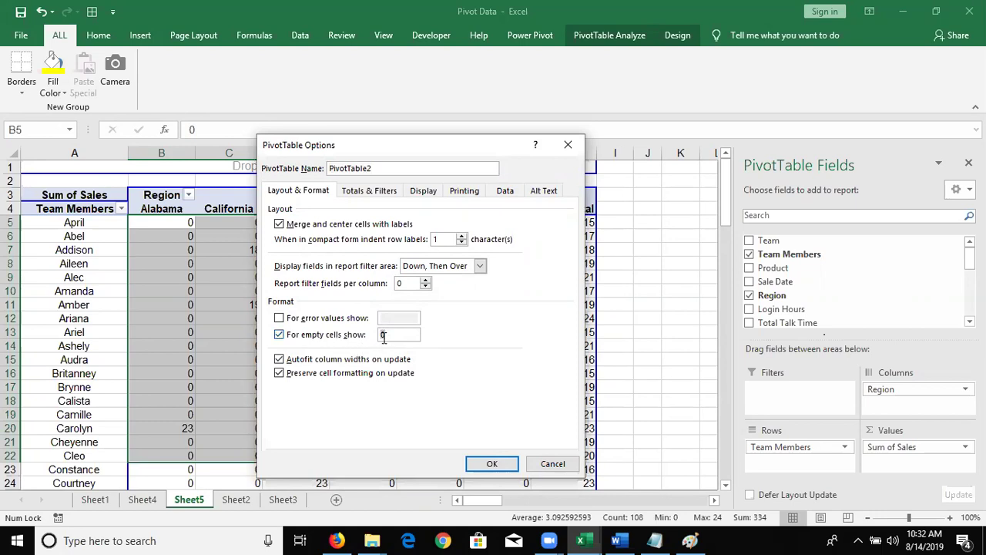
type("-")
left_click(491, 463)
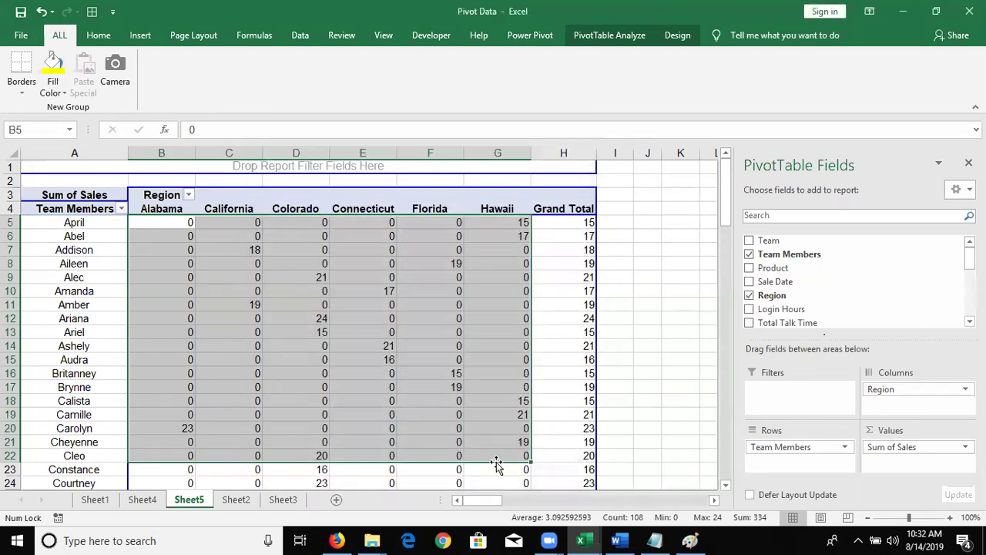
- Select the pivot value cells from the first row down to the Grand Total row
left_click(420, 314)
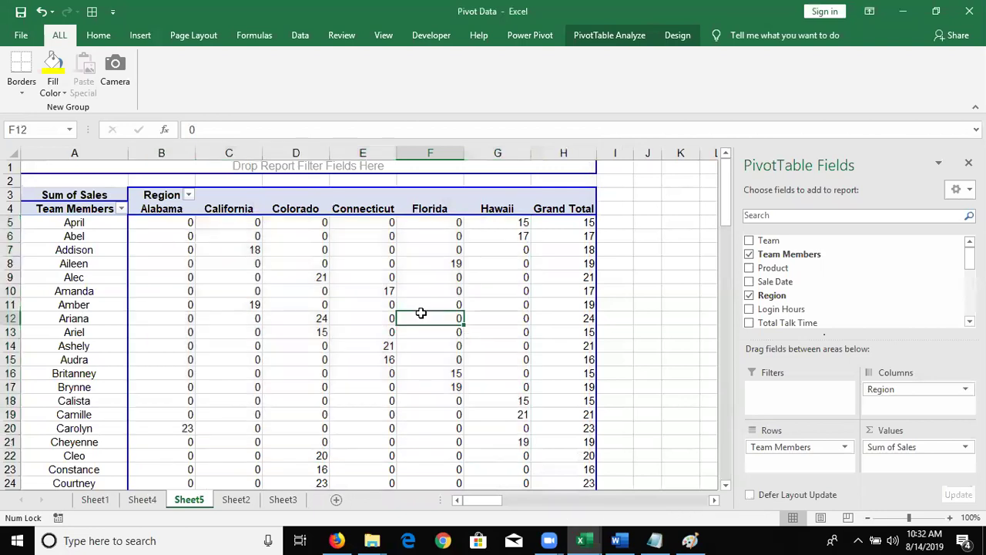
left_click(367, 343)
left_click(381, 400)
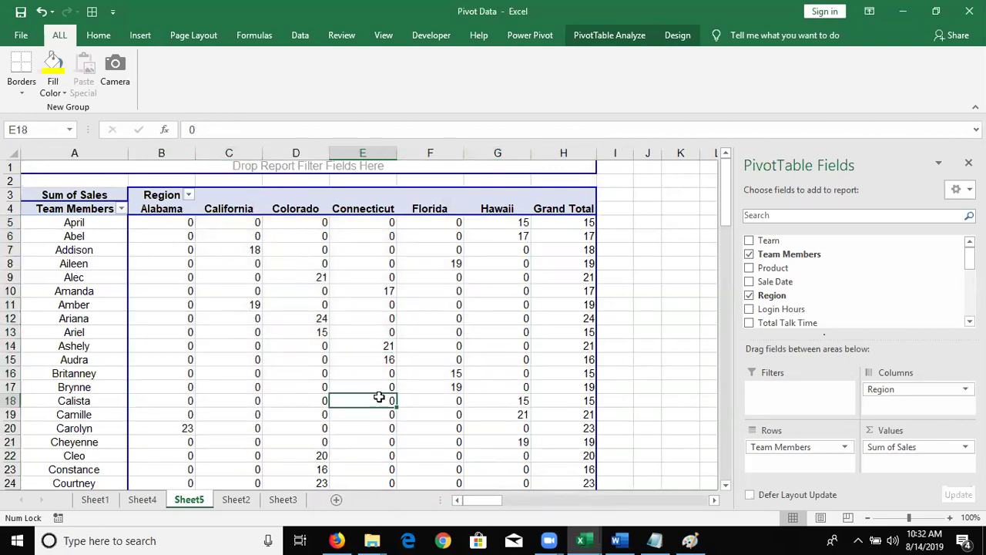
left_click_drag(172, 235, 303, 368)
key("Up")
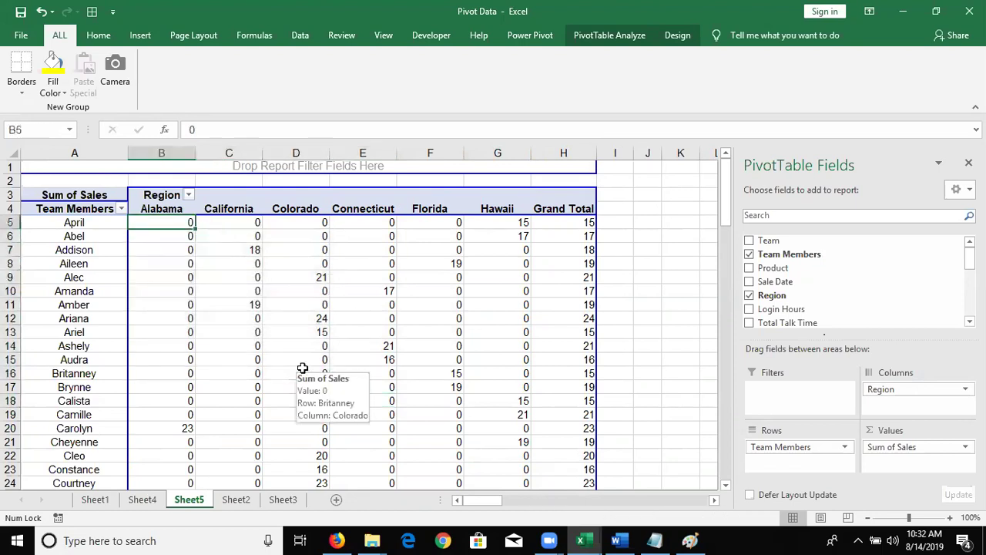
key("ctrl+shift+Right")
key("ctrl+shift+Down")
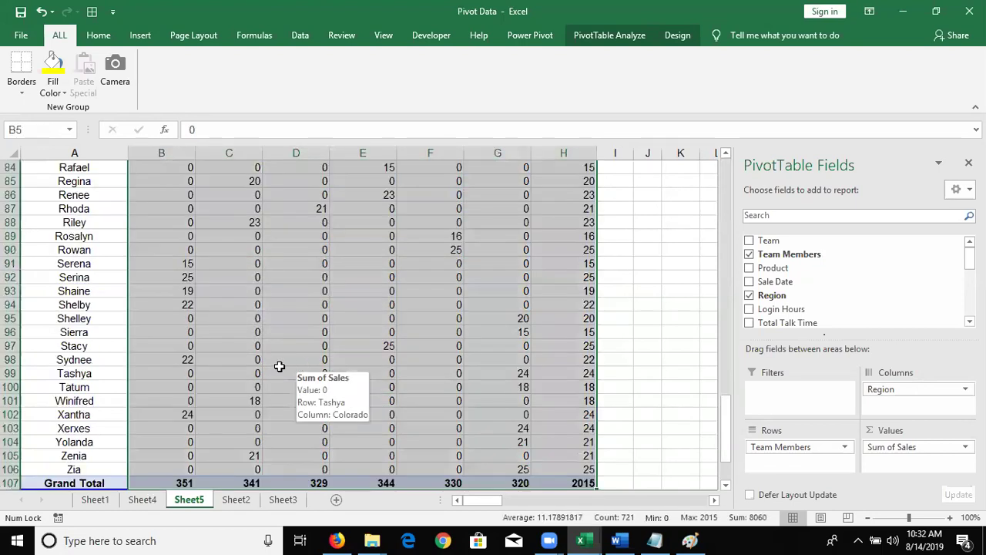
- Format the selected values as Accounting with no symbol and 0 decimal places
right_click(279, 367)
left_click(342, 339)
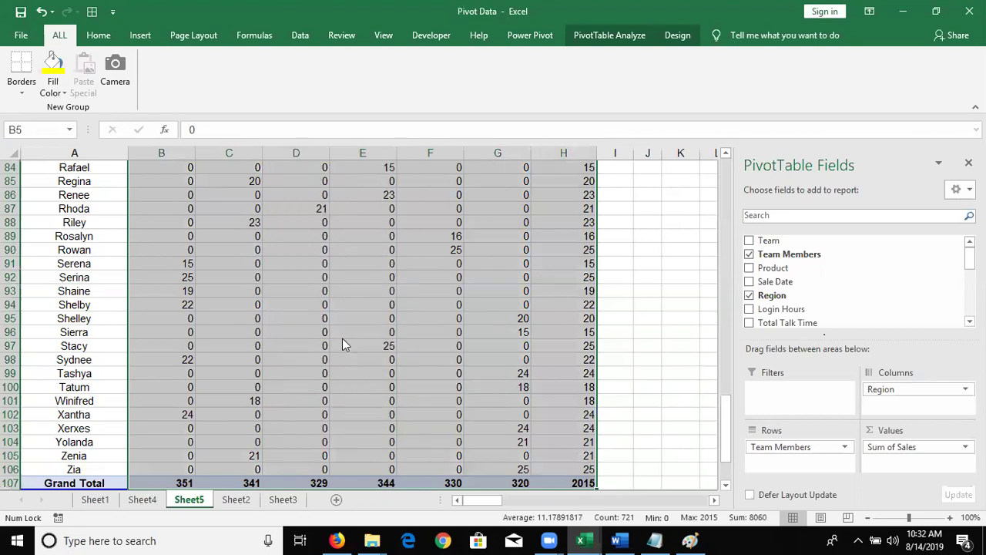
key("Return")
right_click(343, 338)
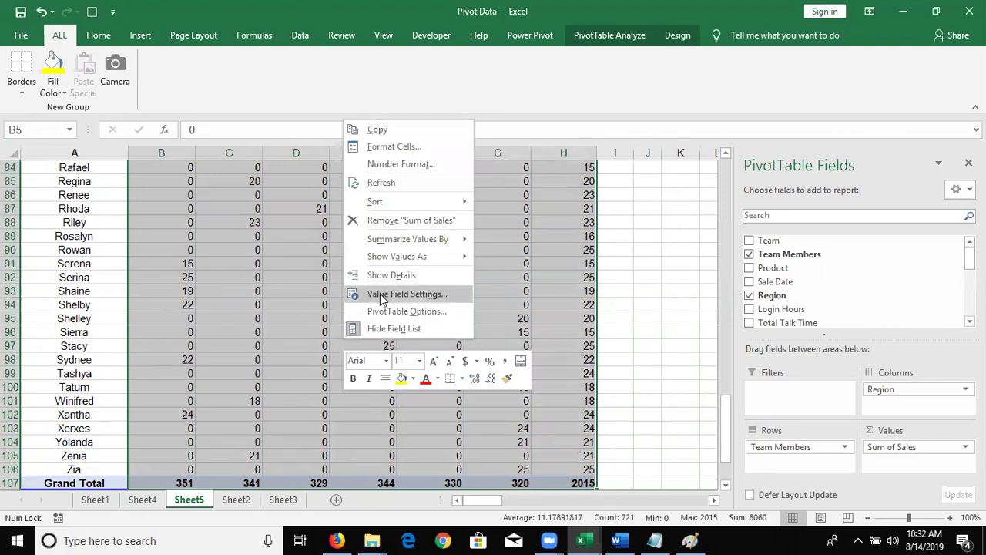
scroll(394, 155, "up", 20)
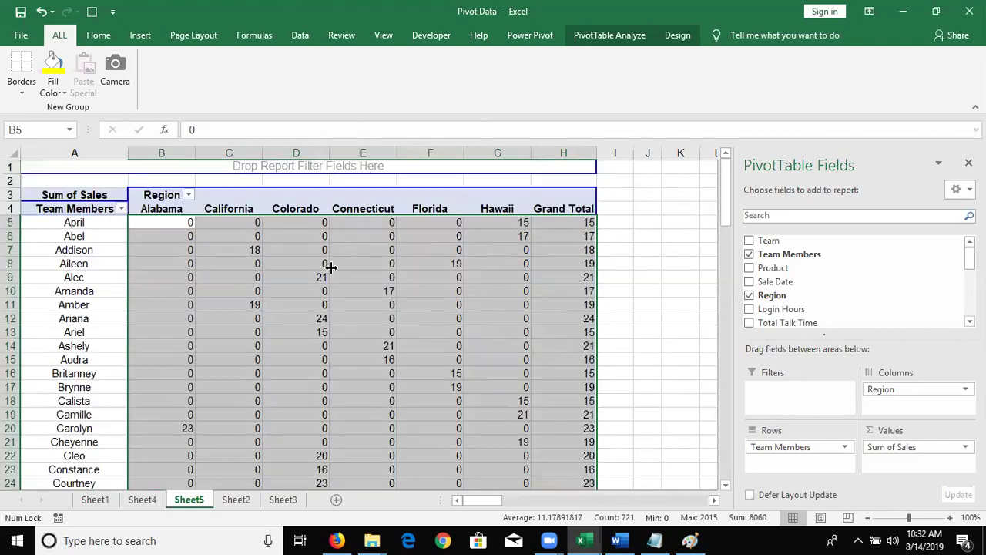
key("ctrl+1")
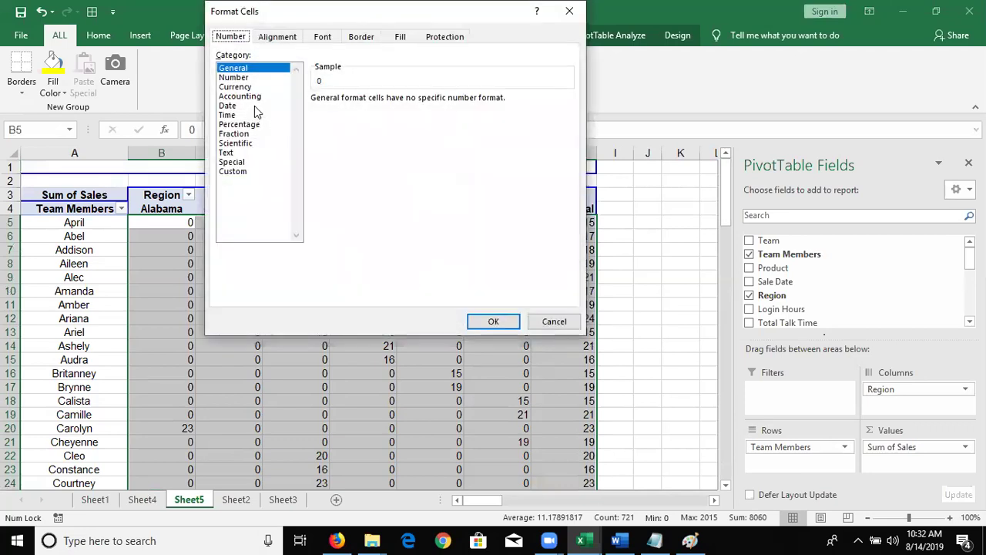
left_click(254, 97)
left_click(379, 118)
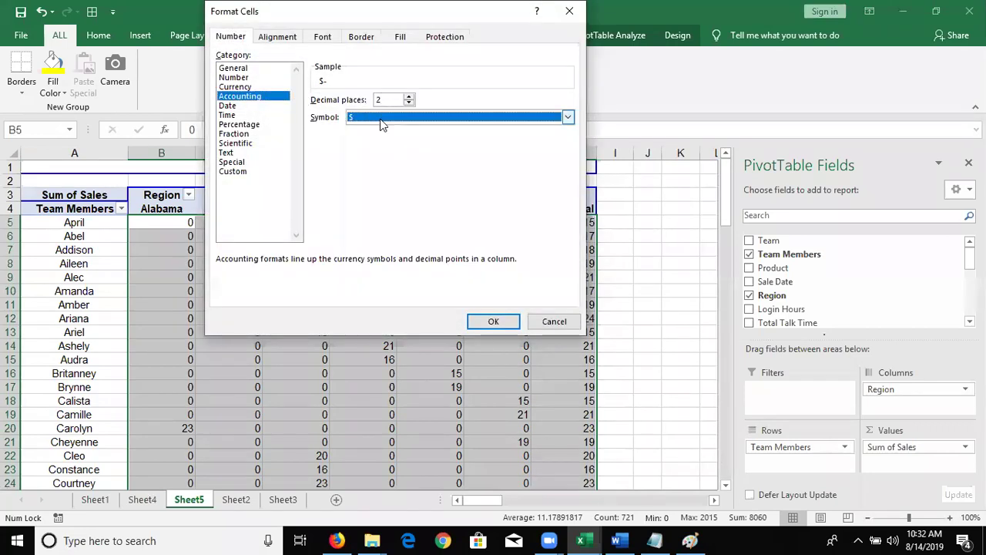
left_click(378, 129)
left_click(385, 101)
left_click(385, 101)
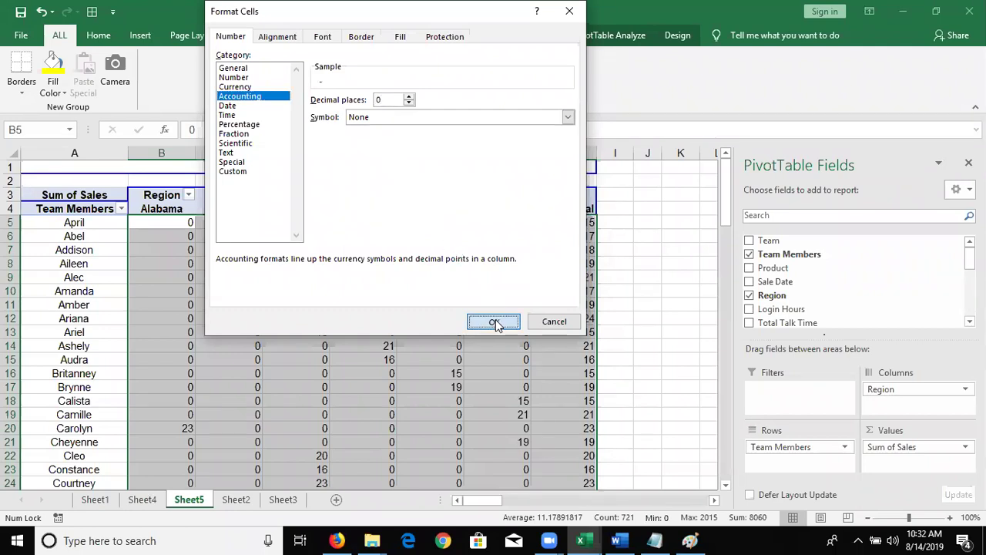
left_click(494, 322)
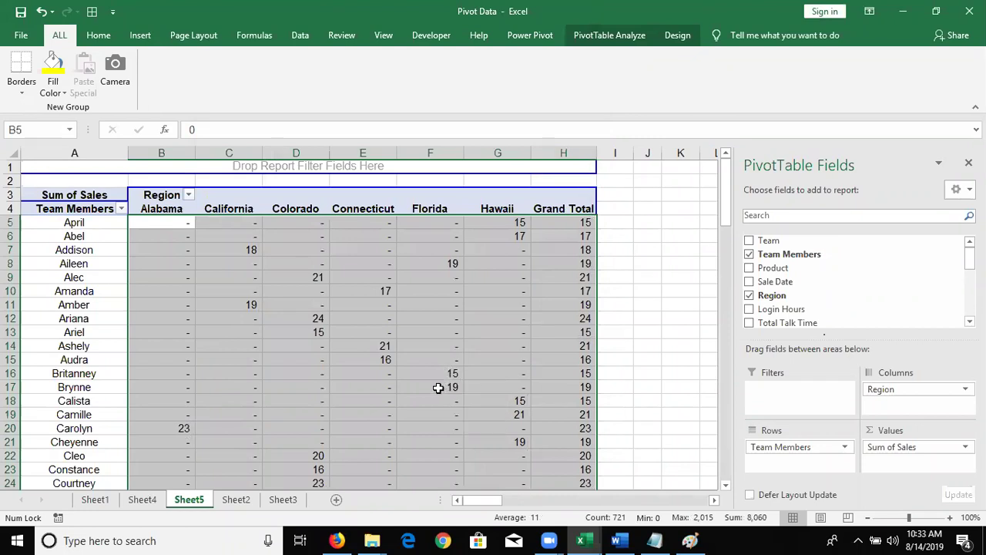
mouse_move(430, 387)
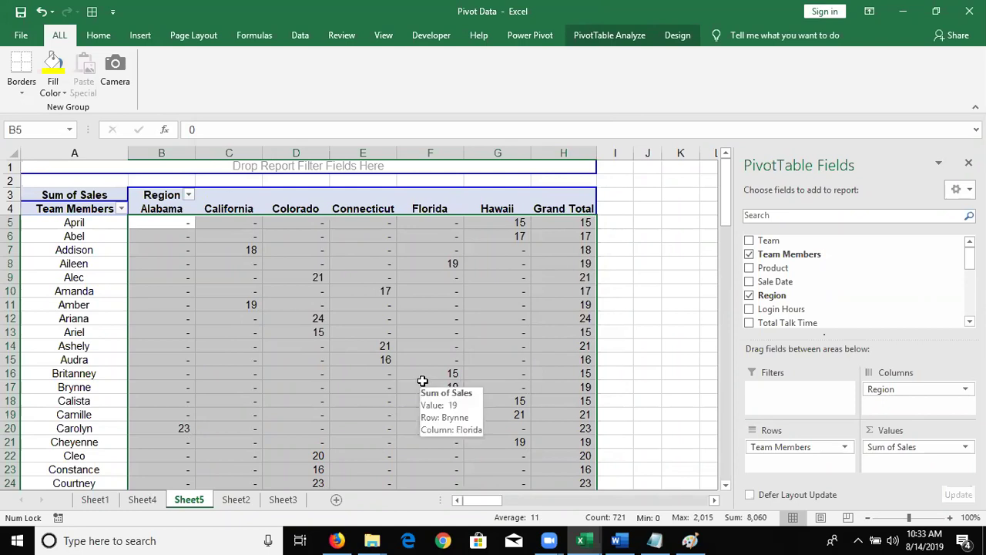
- Narrow all columns on the sheet to width 9.50
left_click(419, 323)
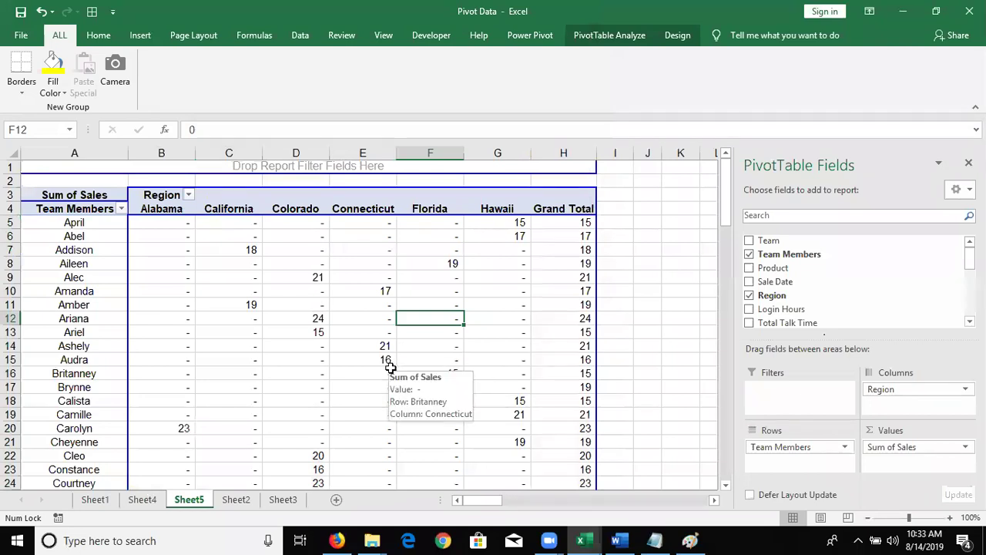
left_click(361, 332)
right_click(361, 332)
key("Escape")
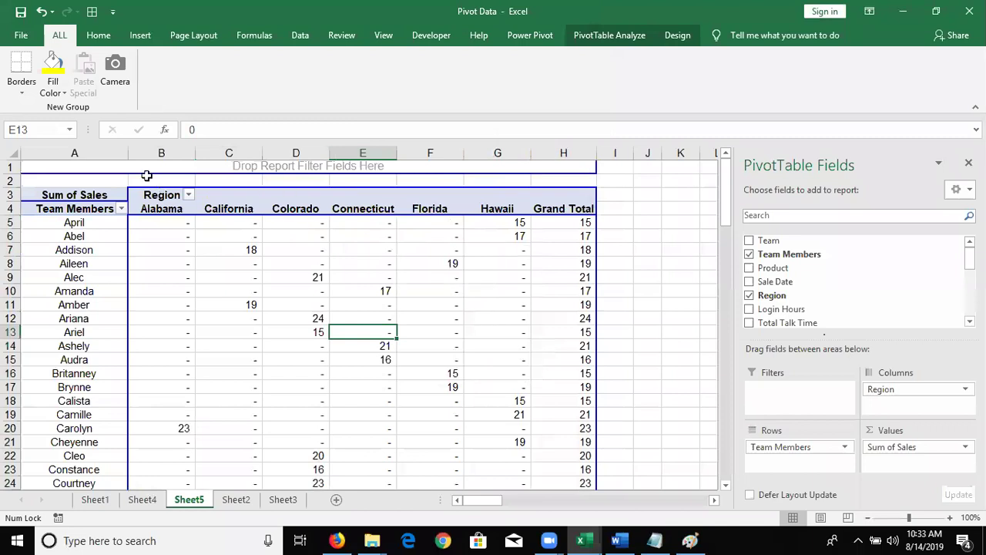
left_click(14, 152)
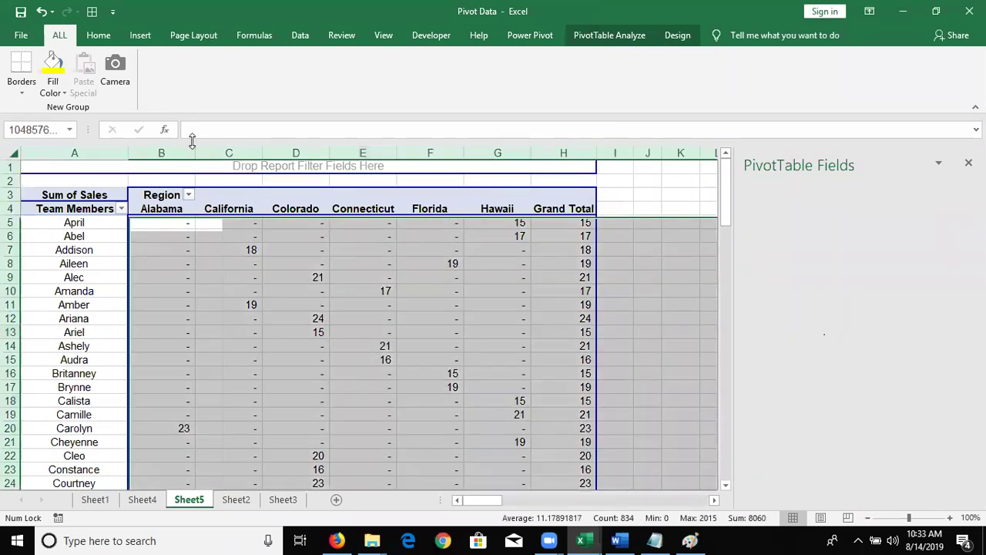
left_click_drag(196, 153, 190, 154)
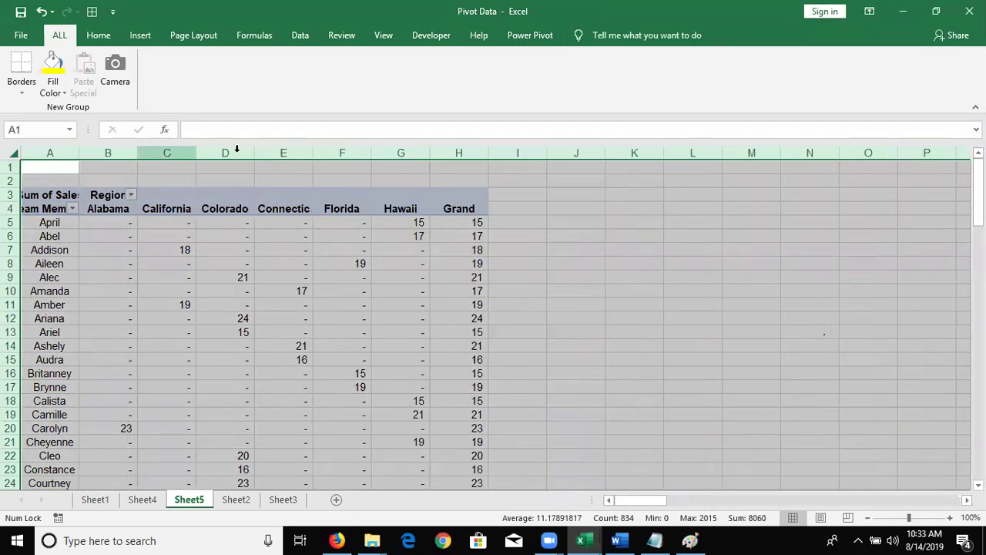
left_click(503, 181)
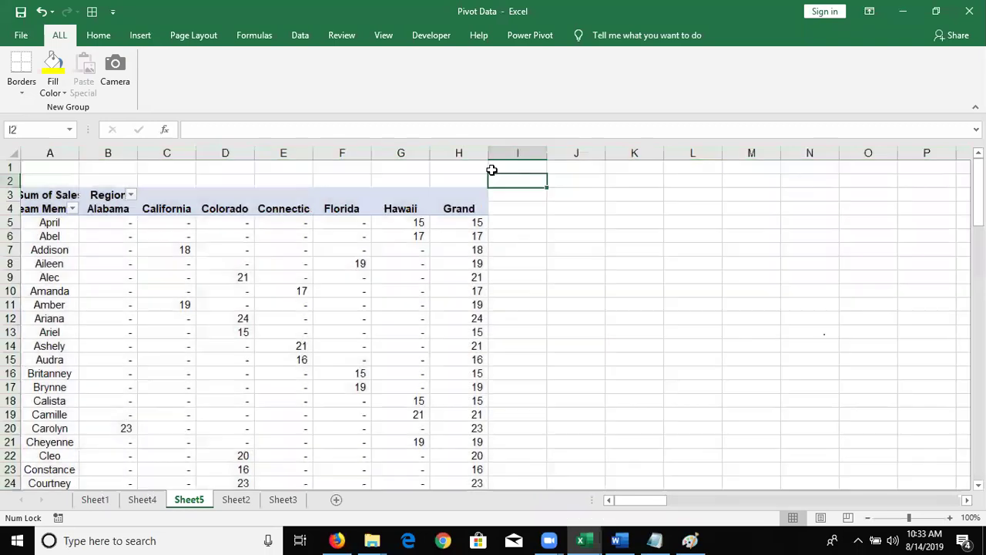
left_click(13, 153)
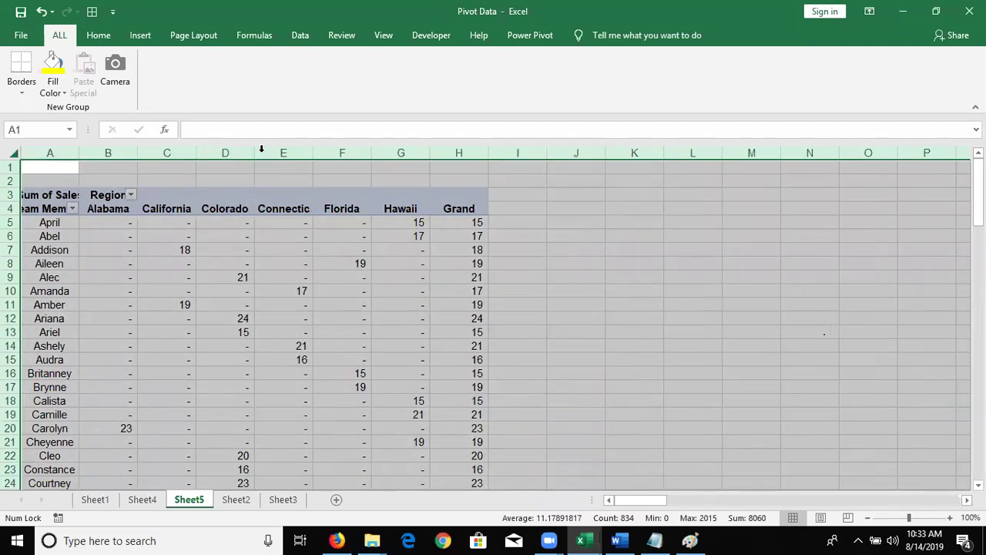
- Refresh the Sheet5 pivot table so its column widths update
left_click(280, 241)
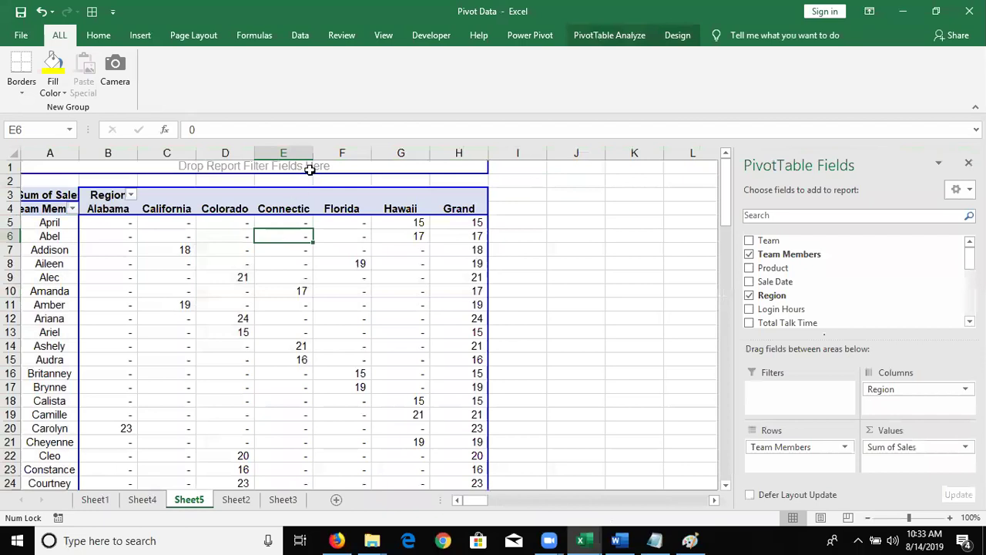
left_click_drag(301, 155, 299, 154)
left_click(270, 249)
right_click(267, 252)
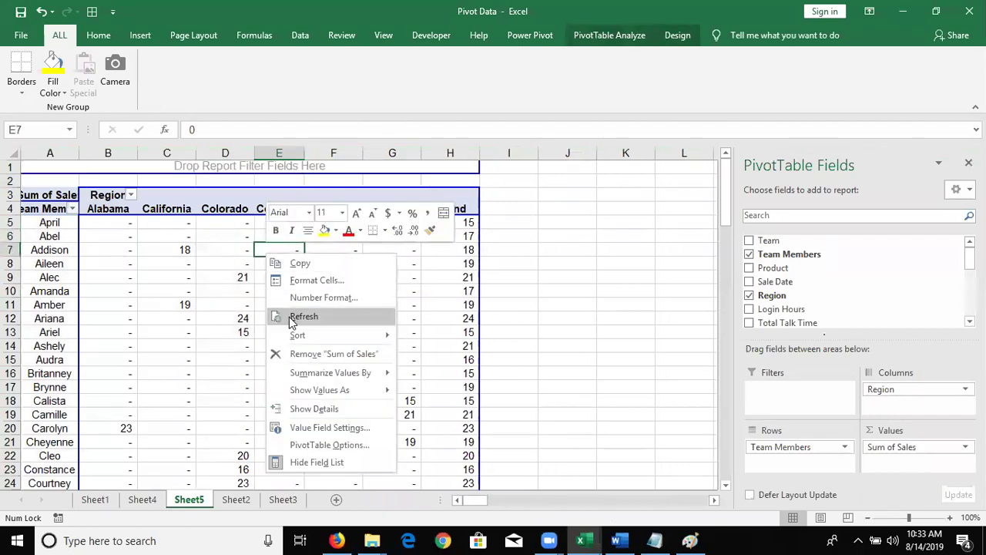
left_click(302, 316)
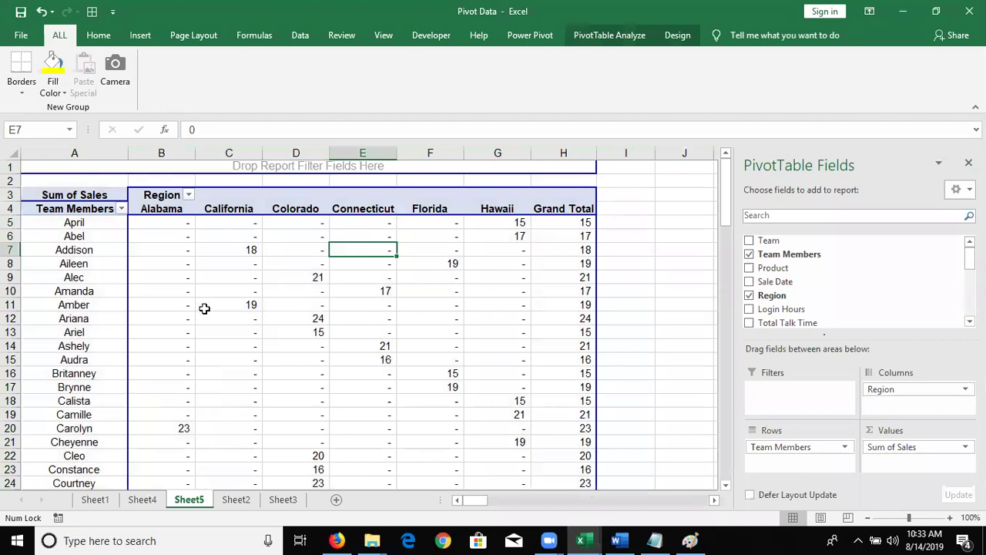
left_click(207, 307)
right_click(206, 307)
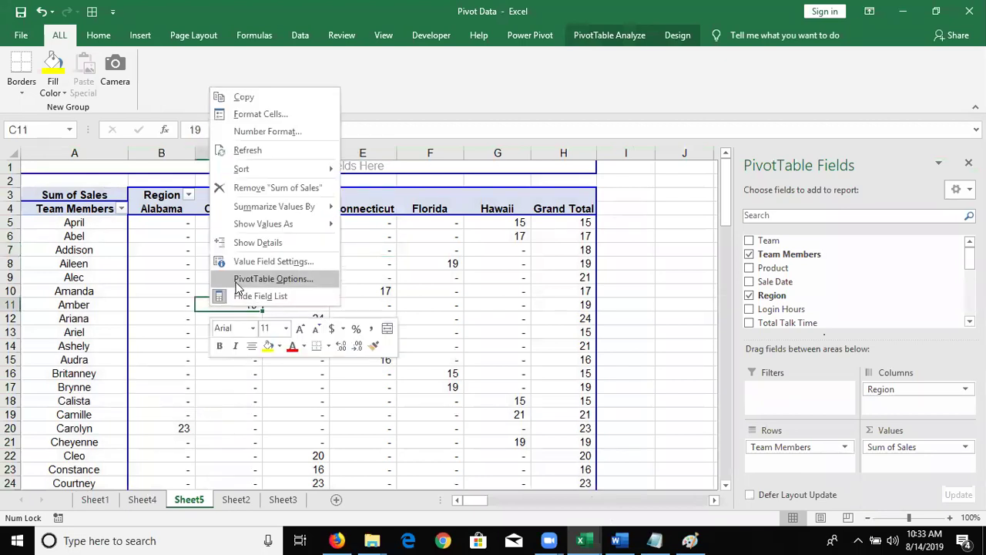
left_click(239, 279)
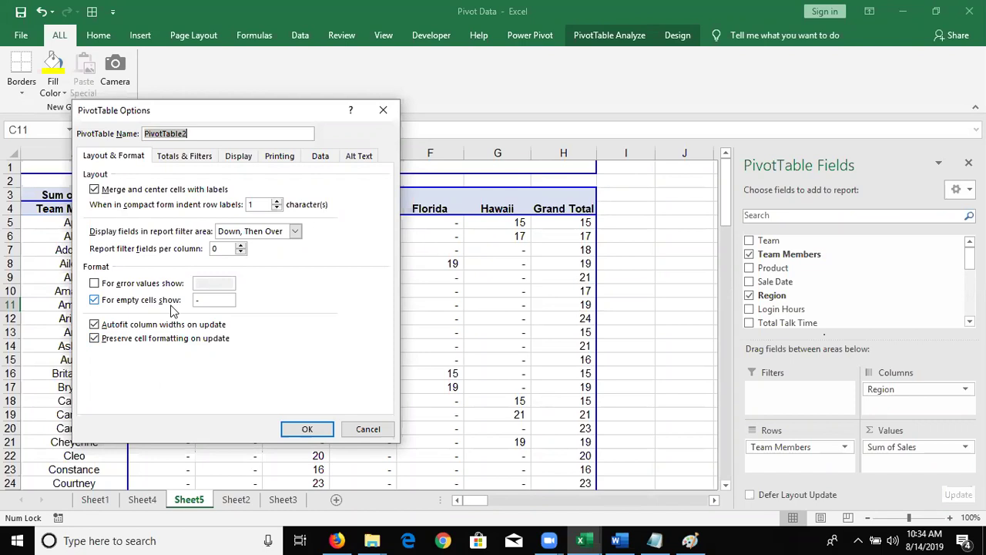
key("Return")
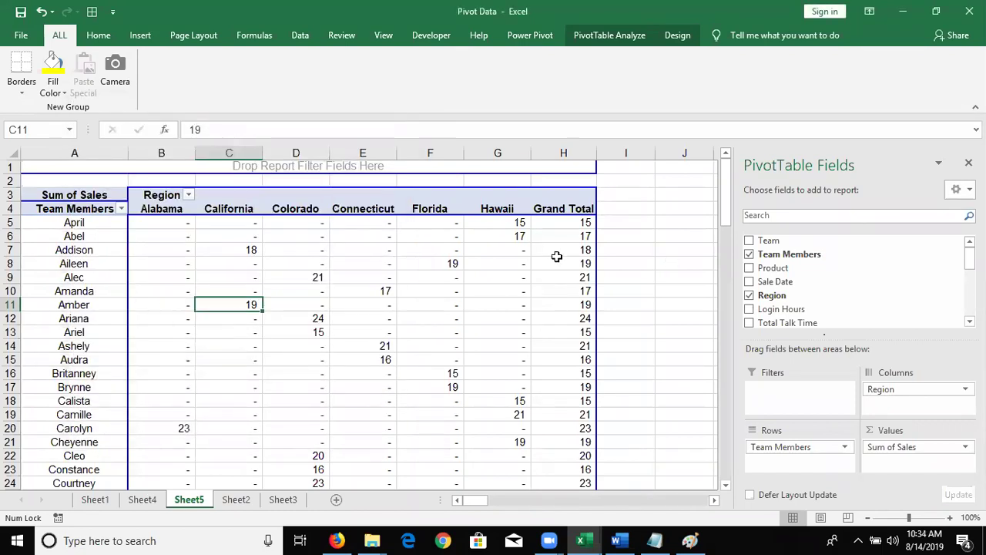
- Uncheck Autofit column widths and Preserve cell formatting on update in PivotTable2's options
left_click(544, 223)
scroll(572, 381, "down", 3)
scroll(271, 476, "down", 3)
scroll(271, 476, "down", 10)
scroll(271, 475, "down", 7)
scroll(271, 475, "down", 14)
scroll(280, 409, "up", 5)
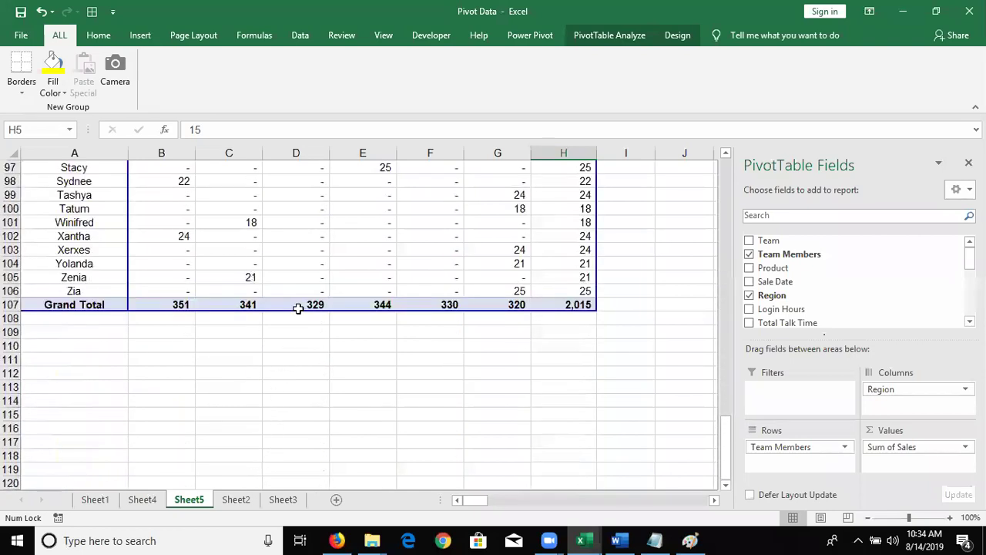
scroll(300, 308, "up", 6)
scroll(317, 306, "up", 4)
right_click(316, 306)
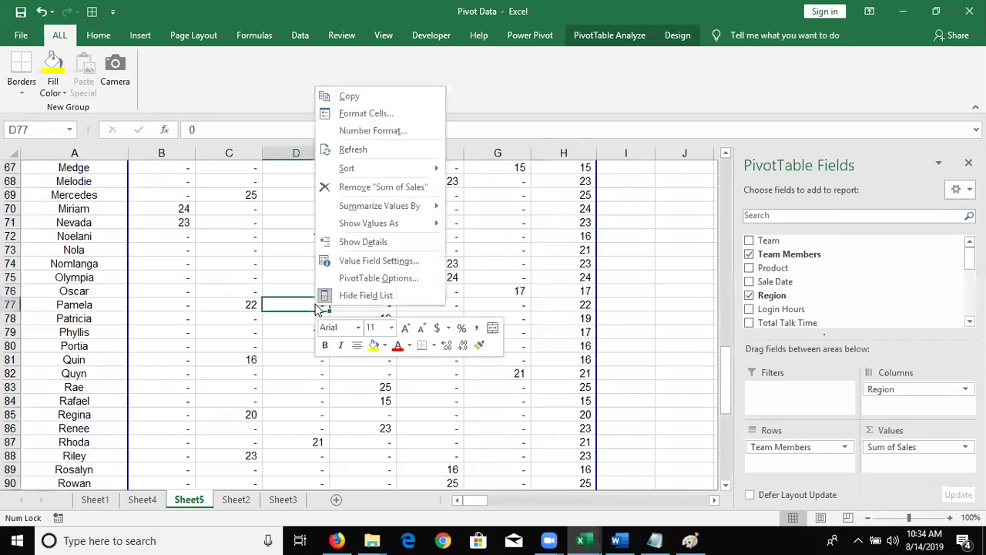
left_click(390, 278)
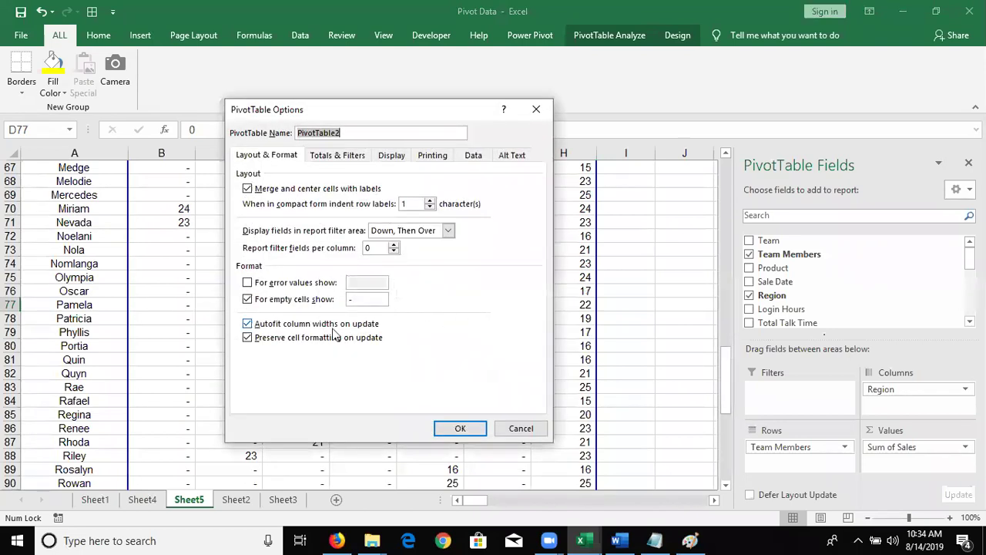
left_click(248, 325)
left_click(250, 340)
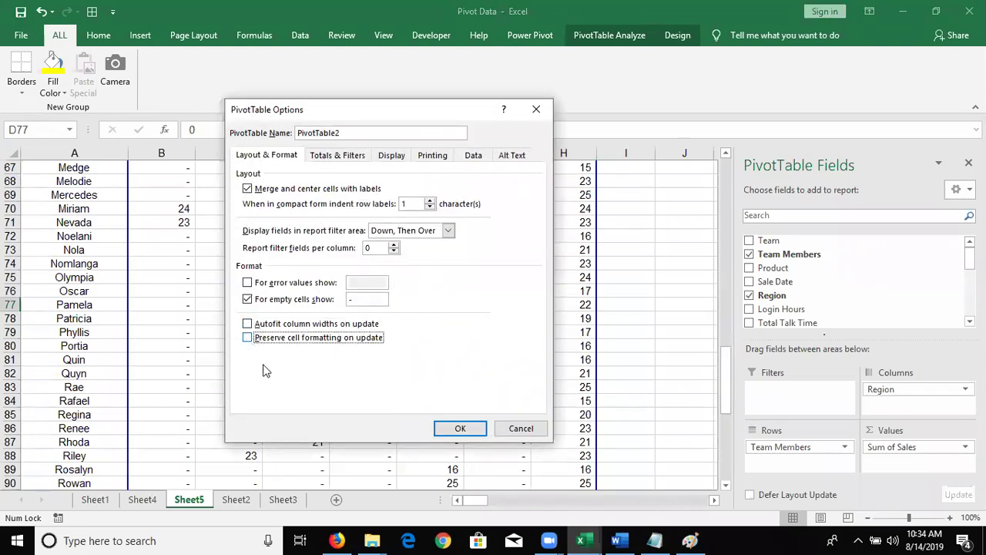
left_click(453, 428)
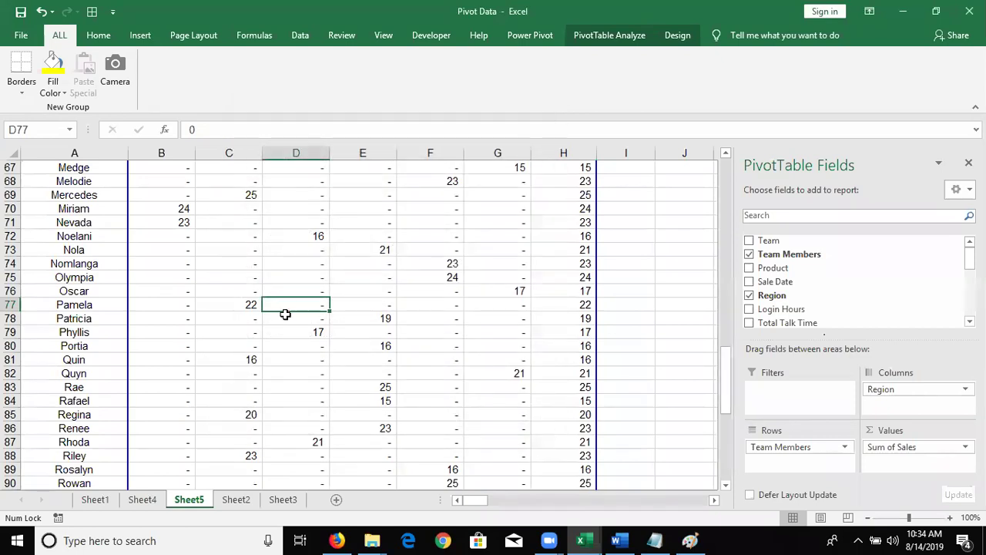
- Turn off grand totals for both rows and columns on the Totals & Filters tab
left_click(285, 290)
right_click(285, 289)
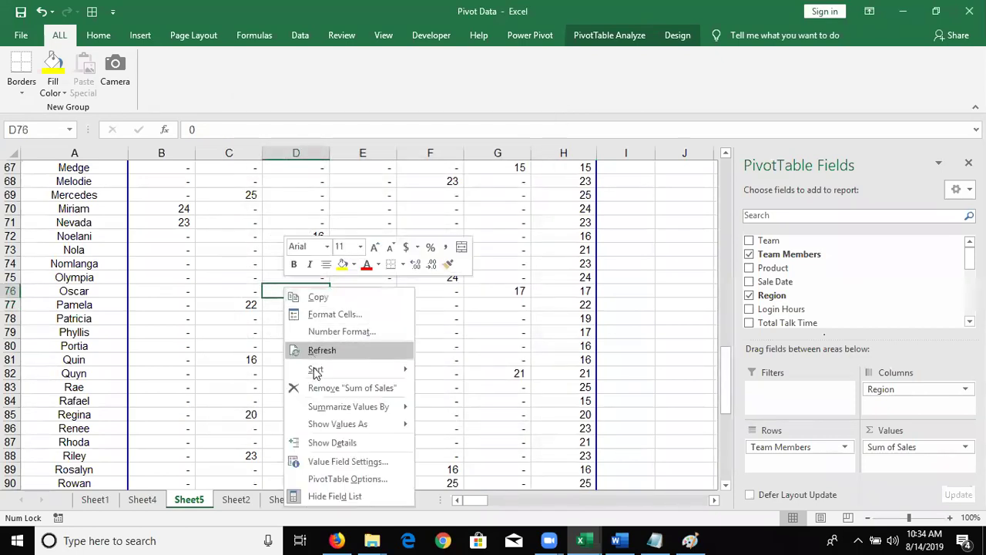
left_click(325, 462)
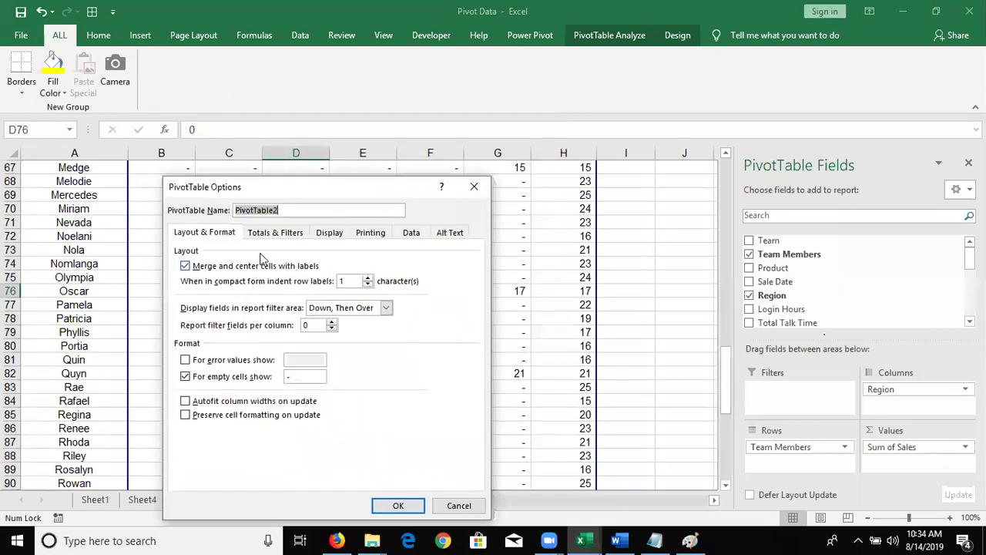
left_click(265, 238)
left_click(215, 267)
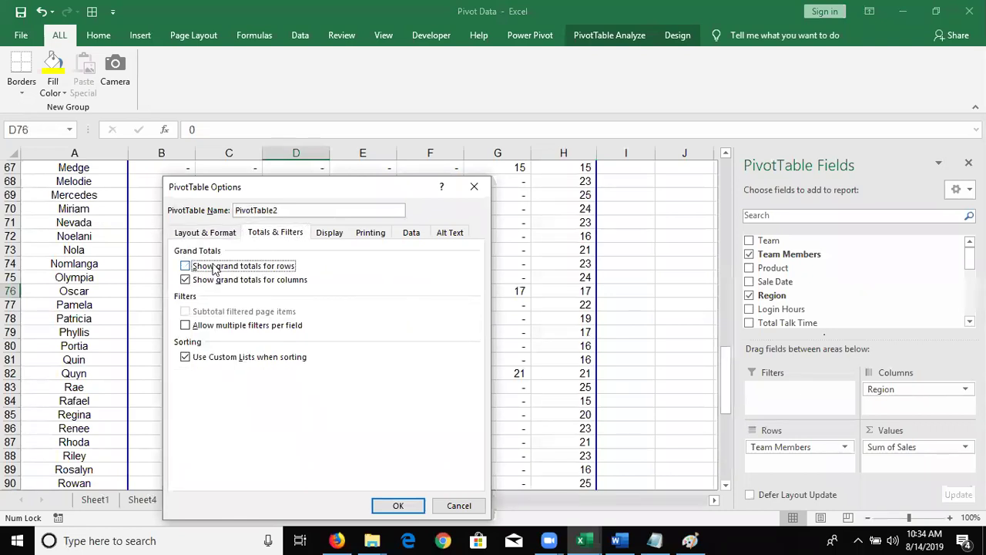
left_click(222, 282)
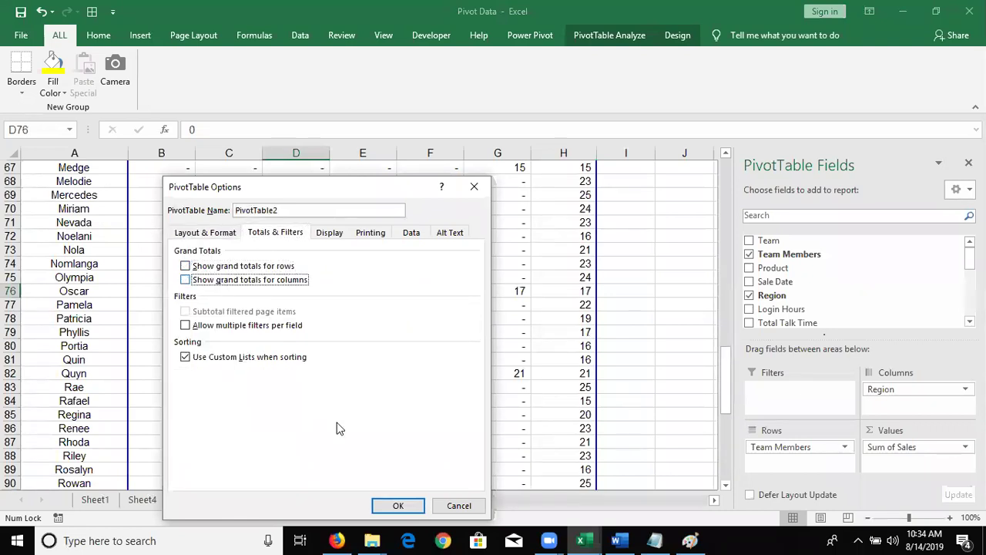
left_click(396, 509)
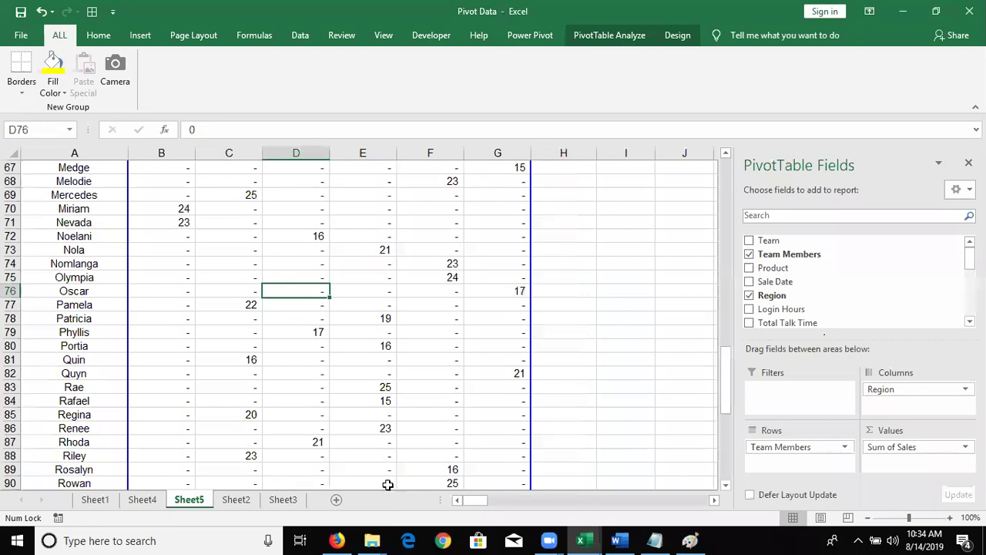
- Save the workbook
scroll(374, 460, "up", 4)
scroll(371, 460, "up", 1)
scroll(371, 460, "up", 12)
scroll(372, 460, "up", 5)
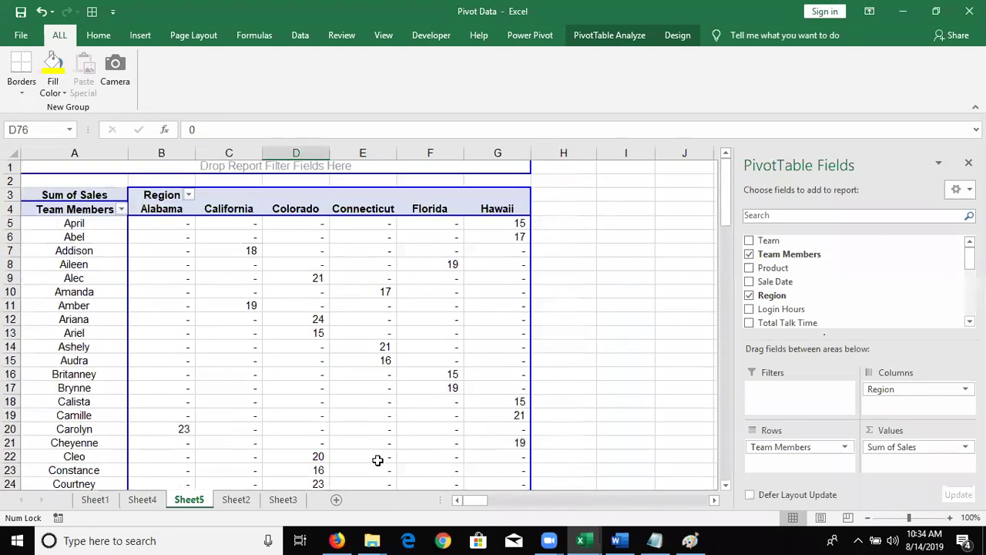
left_click(20, 11)
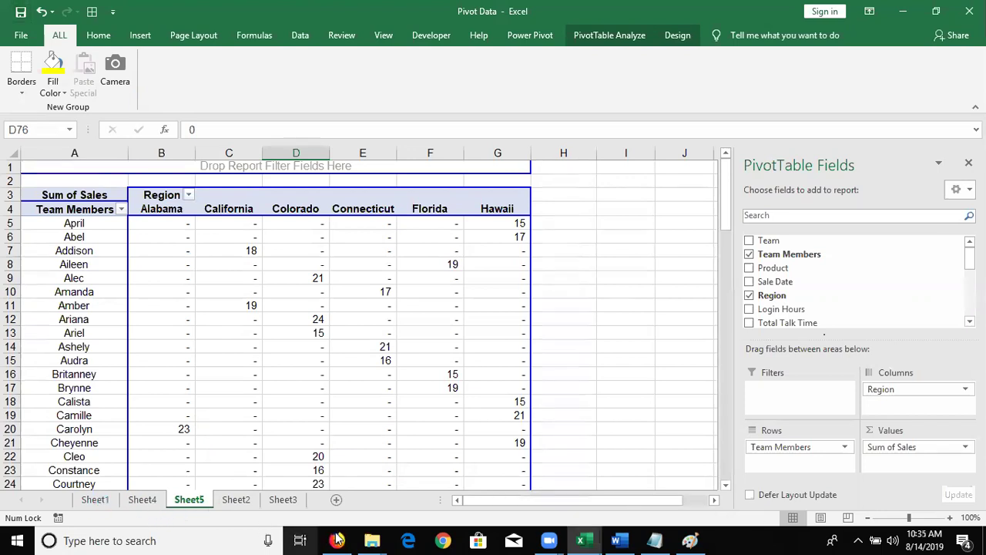
mouse_move(372, 540)
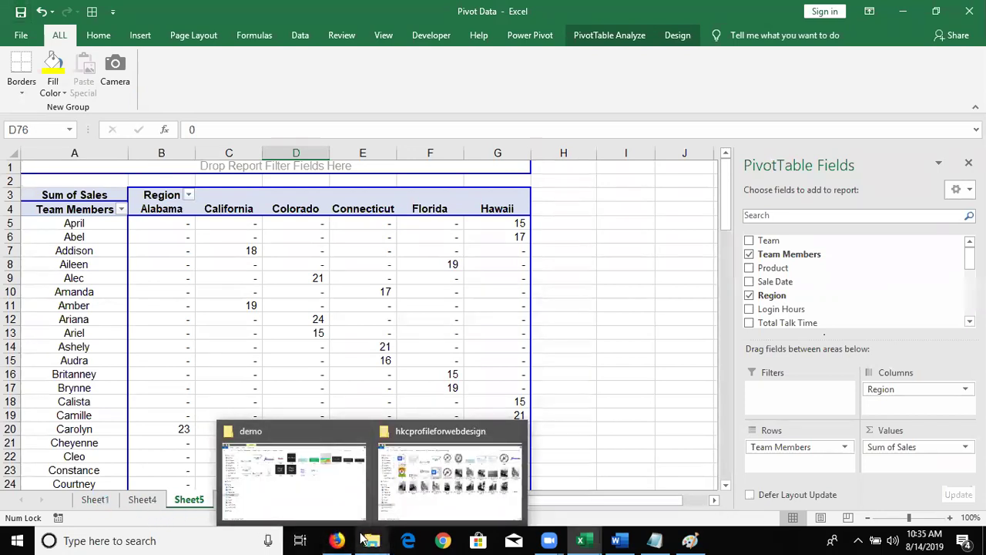
- Open Chrome, go to gmail.com, and reload the page after the Aw, Snap crash
left_click(445, 540)
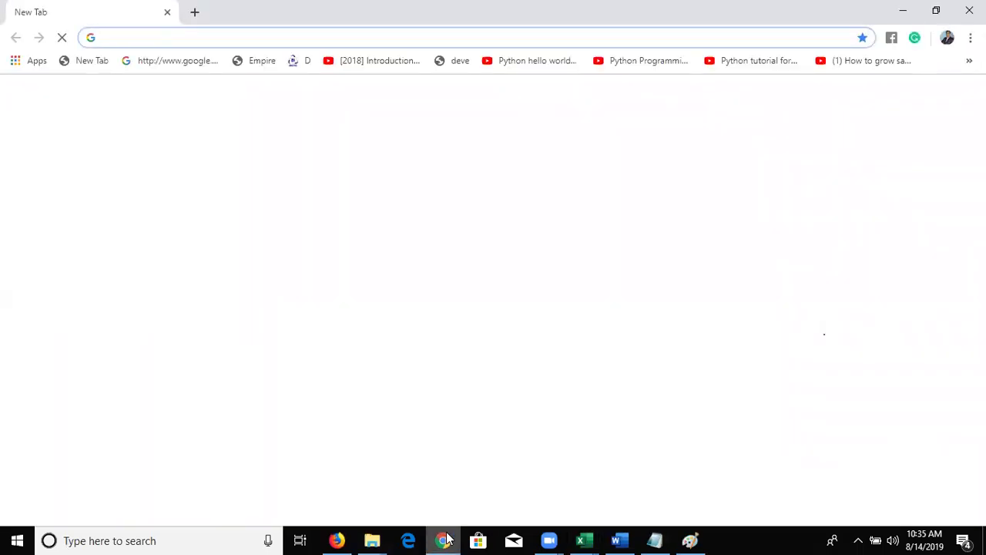
type("gm")
key("Return")
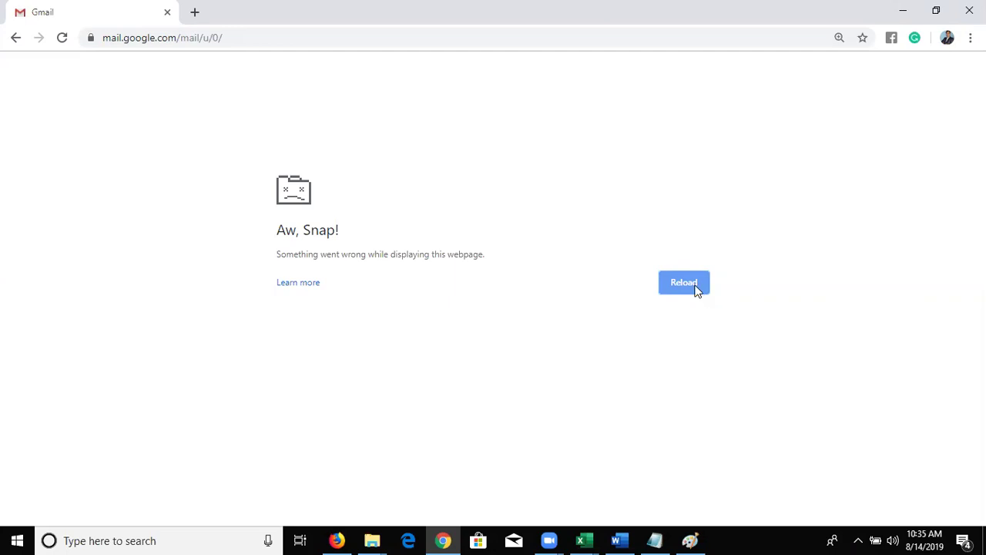
left_click(683, 283)
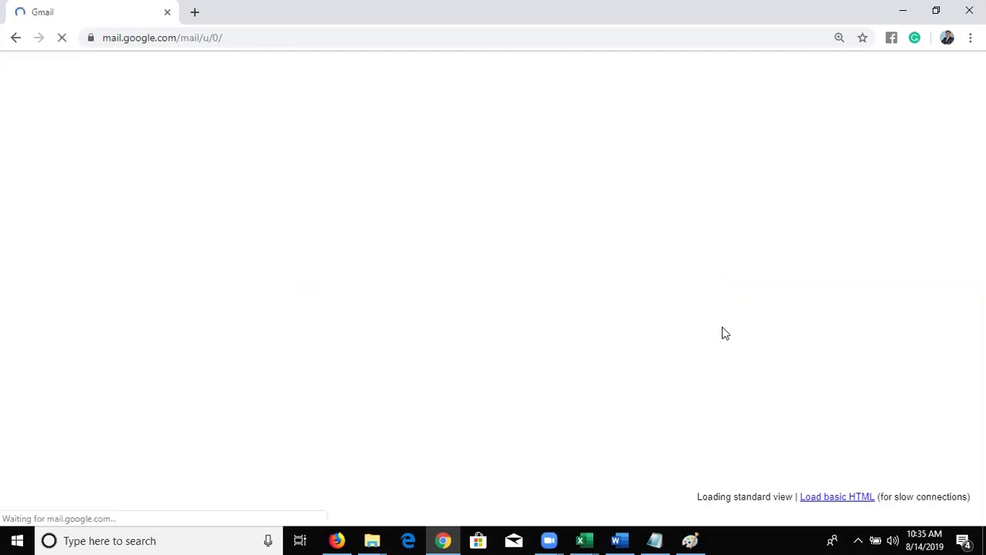